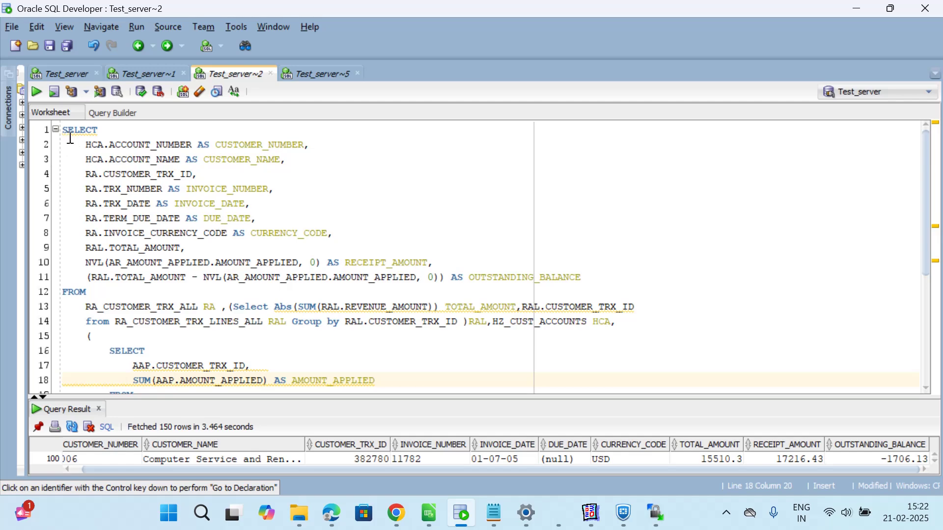
Copy the entire receivables query in the worksheet, from the first SELECT through the closing ORDER BY RA.TRX_DATE DESC line.
{"action": "left_click_drag", "start_coordinate": [65, 128], "coordinate": [322, 397]}
{"action": "left_click", "coordinate": [249, 370]}
{"action": "scroll", "coordinate": [249, 363], "scroll_direction": "up", "scroll_amount": 5}
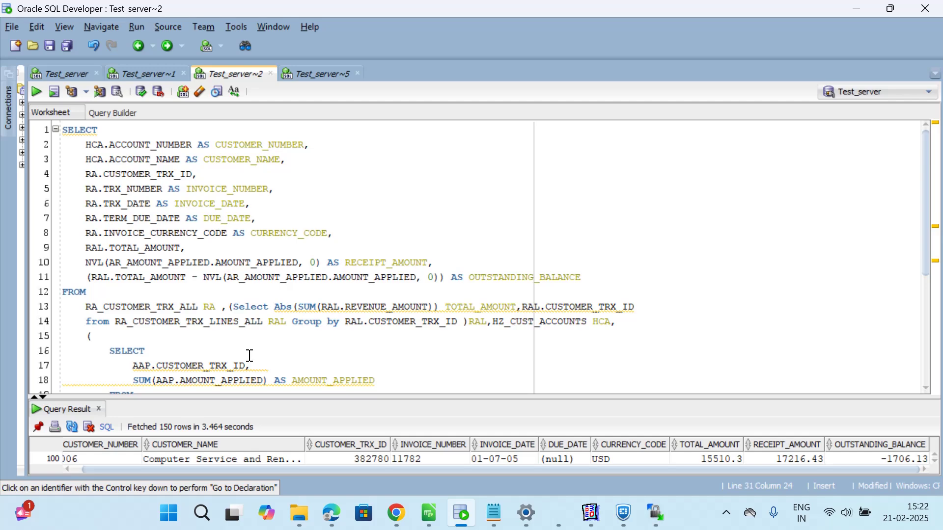
{"action": "scroll", "coordinate": [249, 355], "scroll_direction": "down", "scroll_amount": 5}
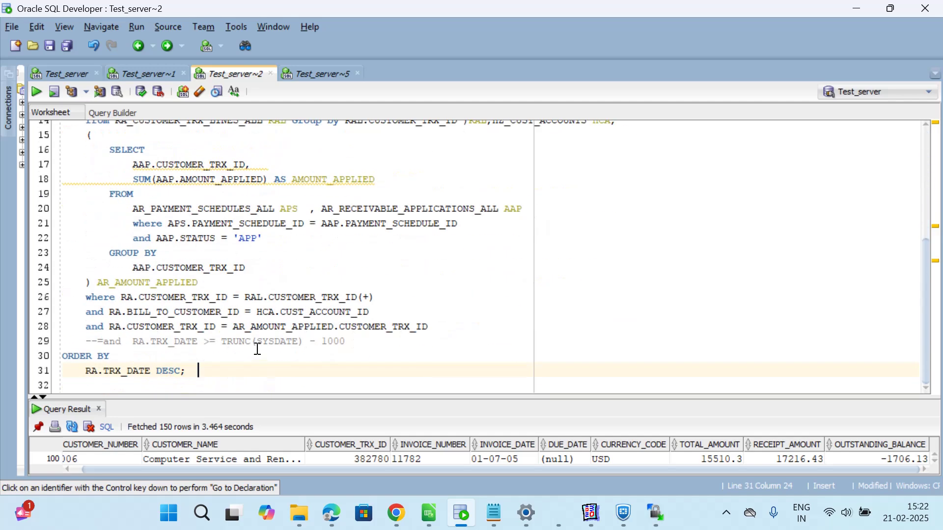
{"action": "left_click_drag", "start_coordinate": [209, 372], "coordinate": [49, 114]}
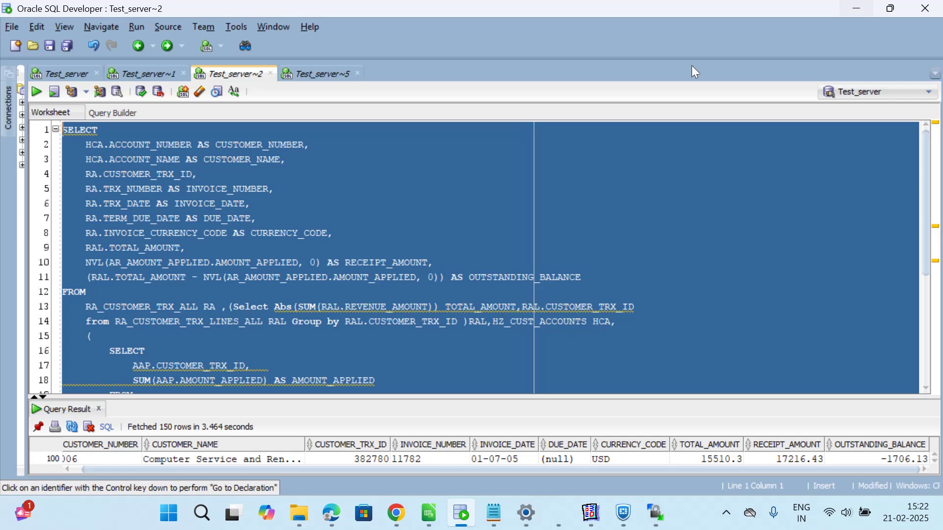
Switch to Reports Builder and create a new report built manually, then close its empty Data Model editor.
{"action": "left_click", "coordinate": [582, 524]}
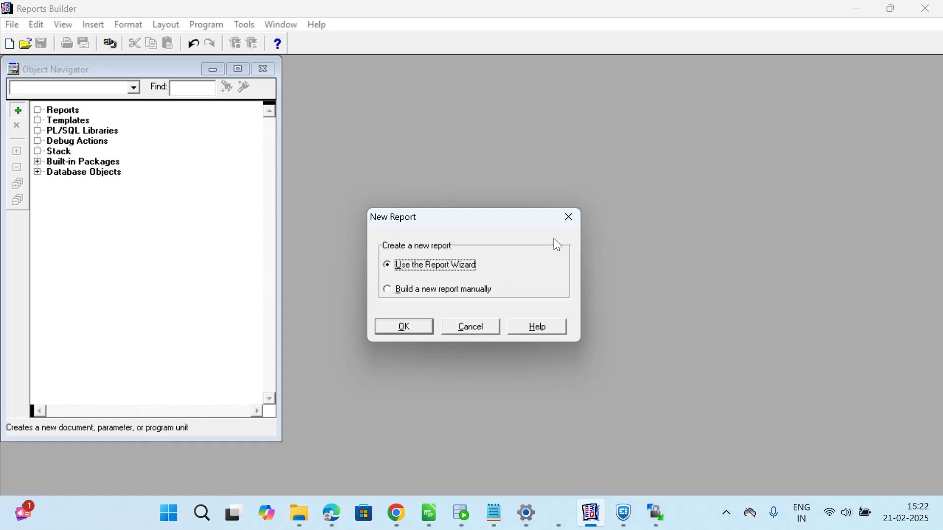
{"action": "left_click", "coordinate": [568, 218]}
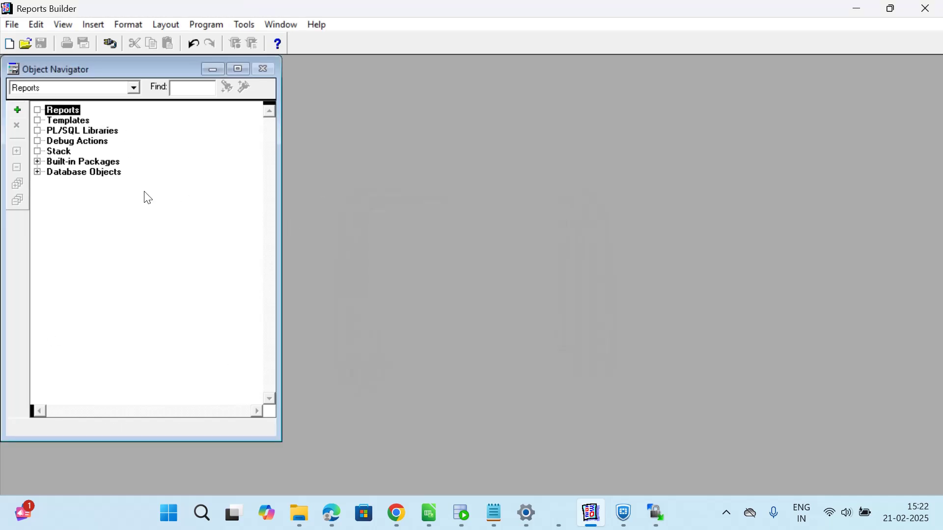
{"action": "left_click", "coordinate": [20, 111]}
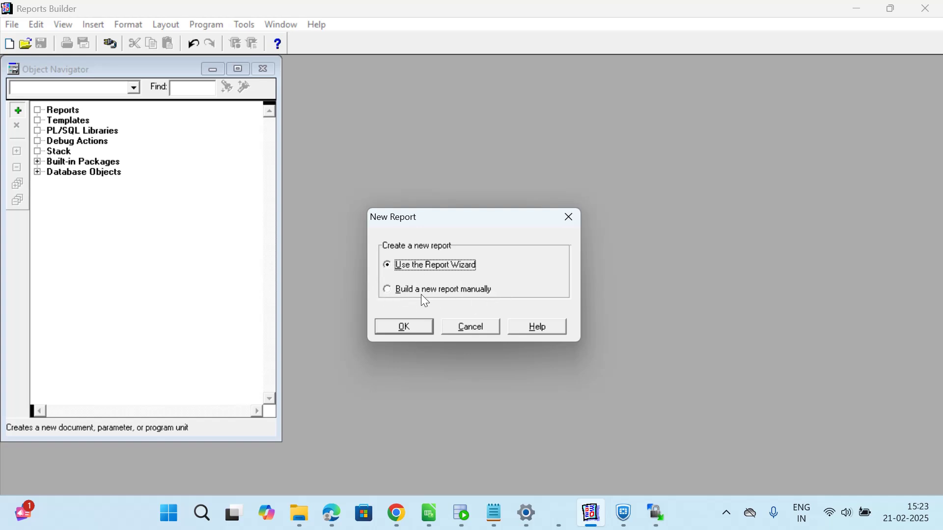
{"action": "left_click", "coordinate": [388, 288]}
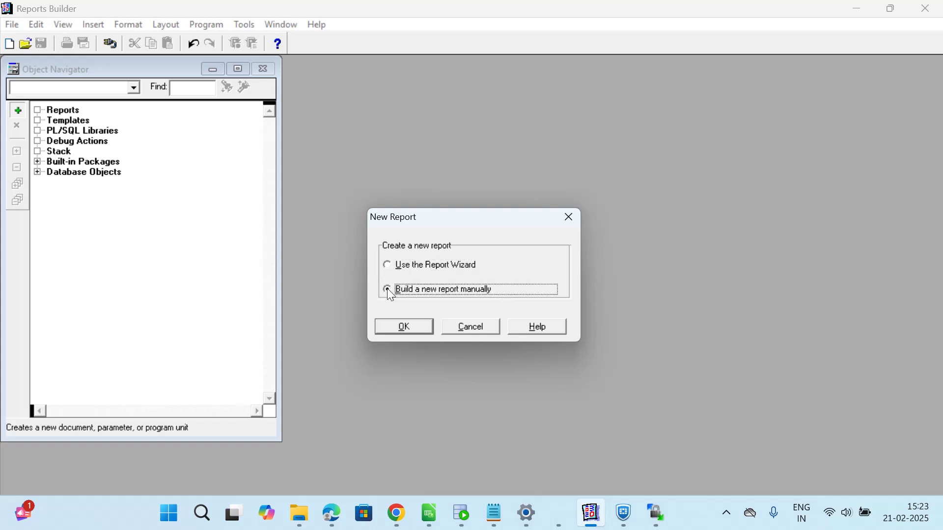
{"action": "left_click", "coordinate": [409, 325]}
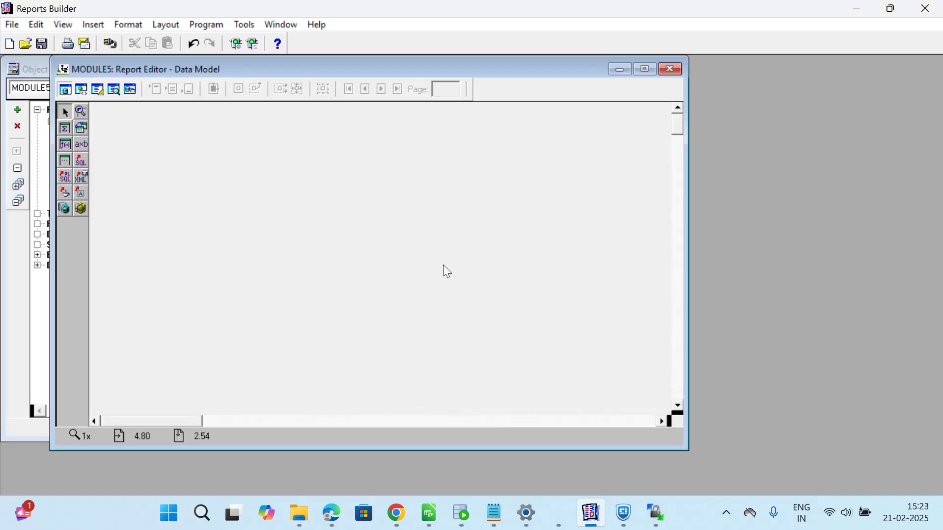
{"action": "left_click", "coordinate": [669, 69]}
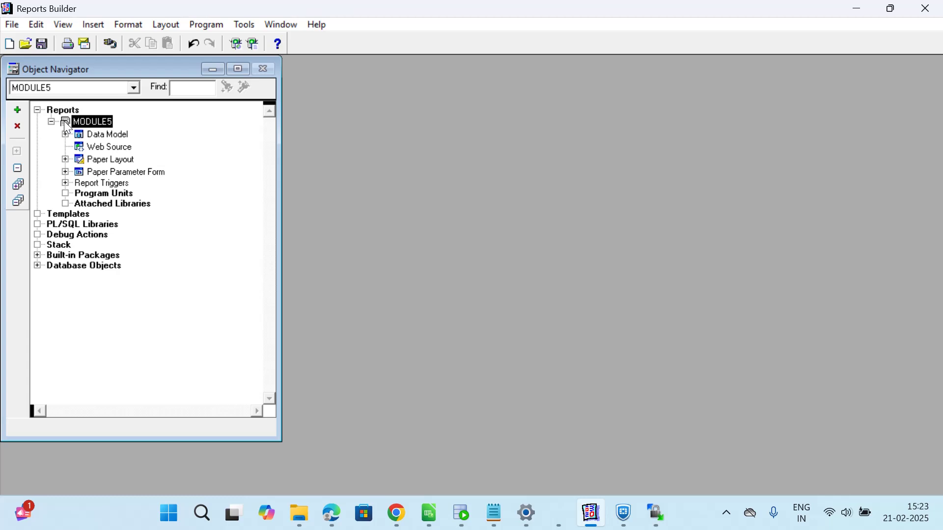
Rename the new report to "AR Detail Report" in its properties.
{"action": "double_click", "coordinate": [101, 121]}
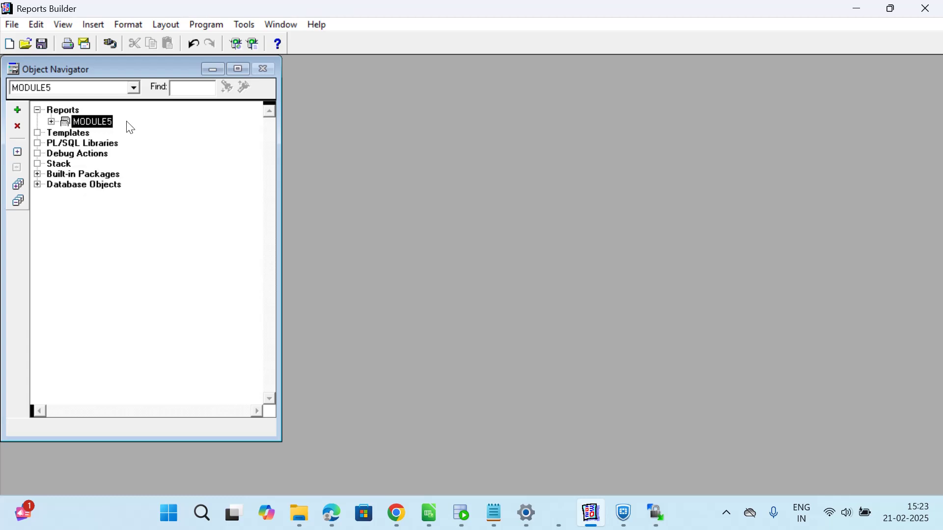
{"action": "double_click", "coordinate": [67, 122]}
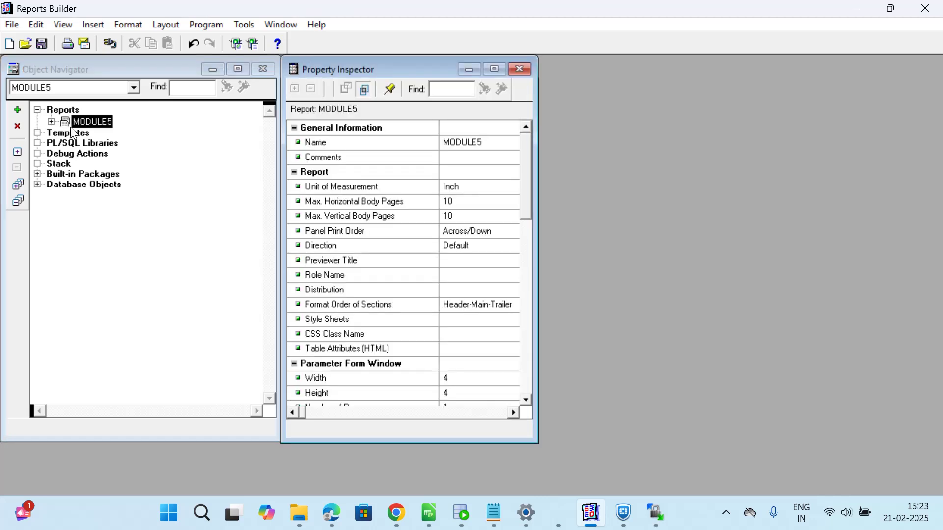
{"action": "left_click", "coordinate": [491, 141]}
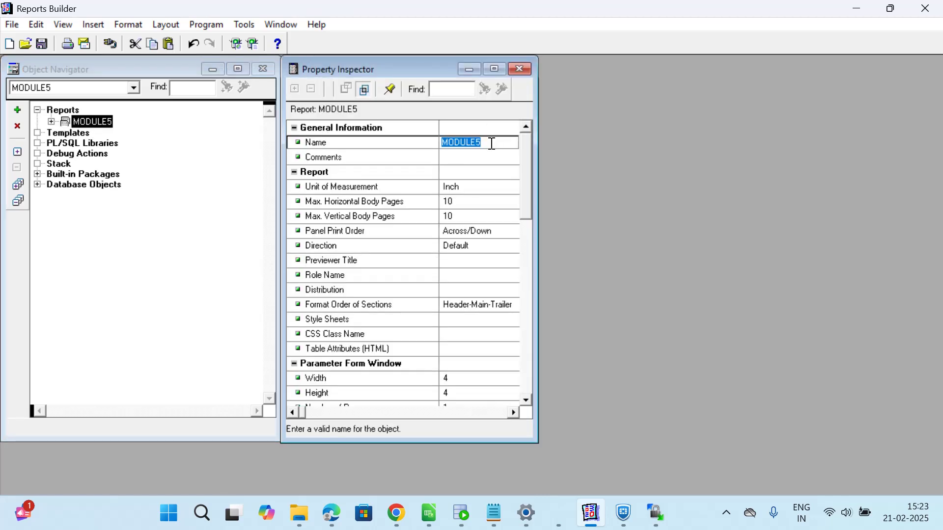
{"action": "key", "text": "BackSpace"}
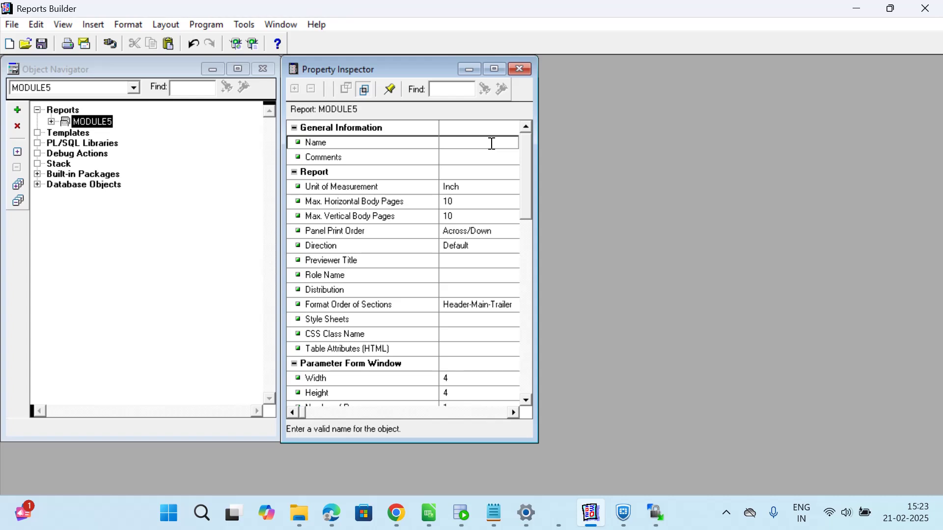
{"action": "type", "text": "AR Detail Report"}
Save the report in the Reports folder as AR Detail Report, using the Reports Binary (*.rdf) file type.
{"action": "key", "text": "ctrl+s"}
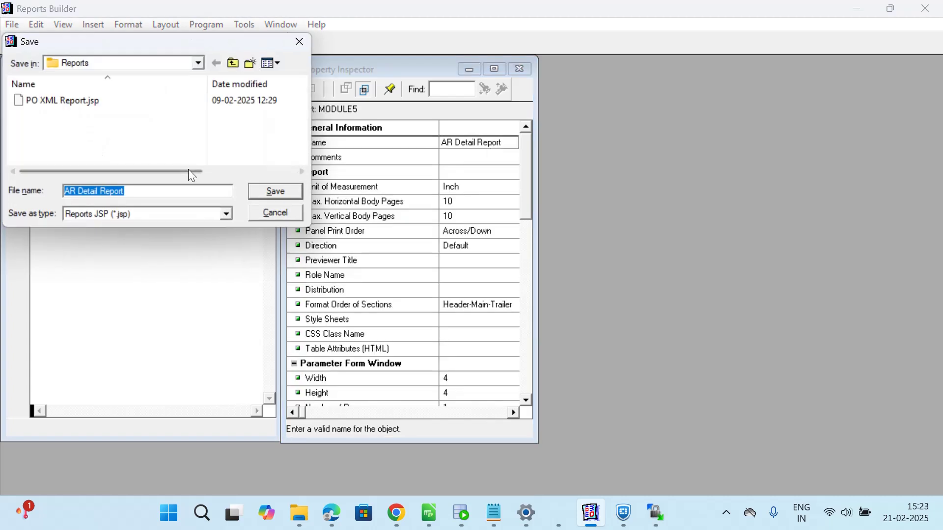
{"action": "left_click", "coordinate": [223, 213]}
{"action": "left_click", "coordinate": [180, 251]}
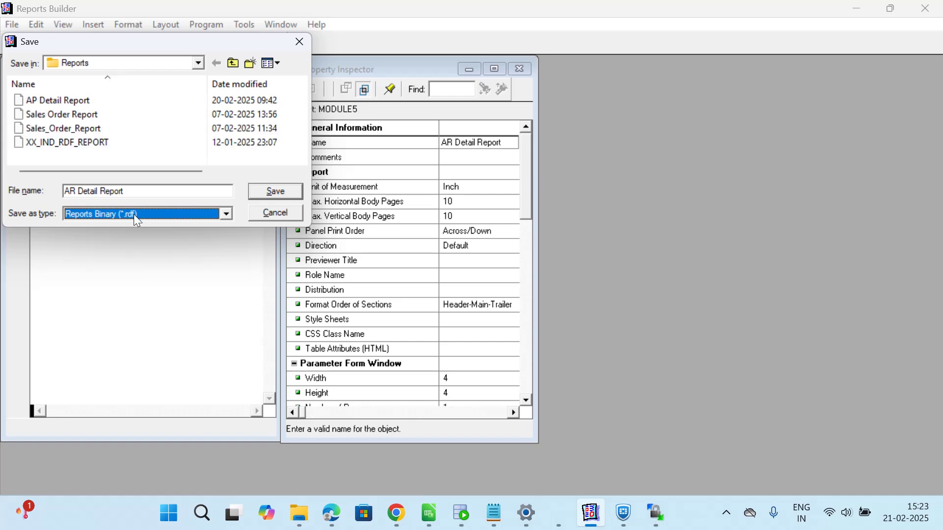
{"action": "left_click", "coordinate": [276, 192]}
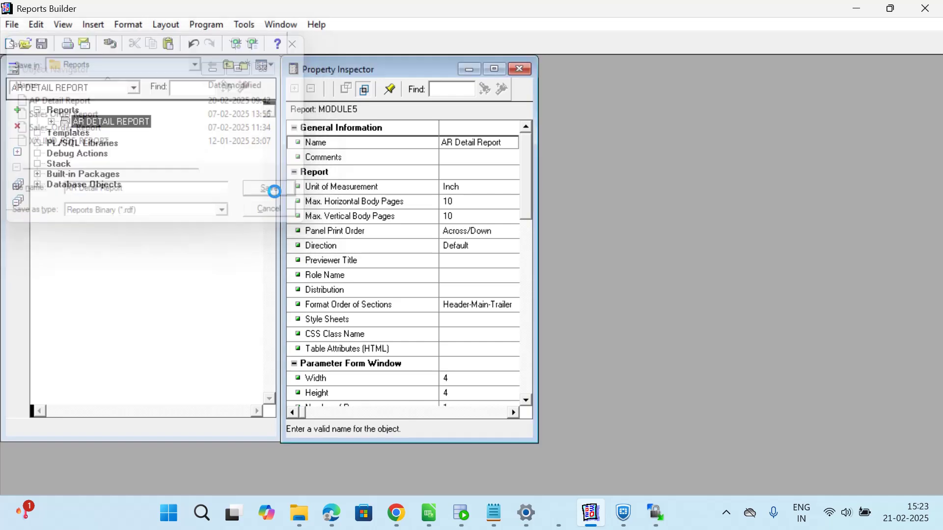
Open the AR Detail Report's data model and position its editor window so the Object Navigator tree stays visible.
{"action": "left_click", "coordinate": [51, 122]}
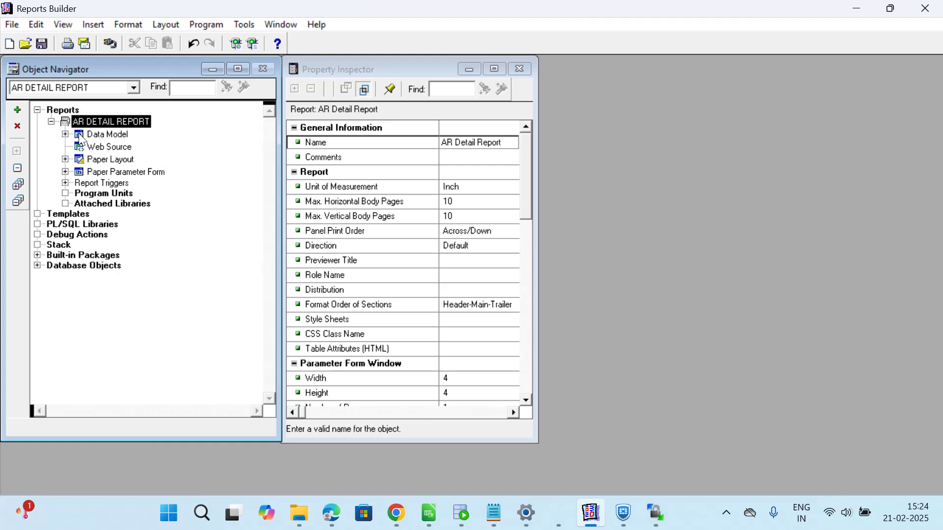
{"action": "double_click", "coordinate": [78, 134]}
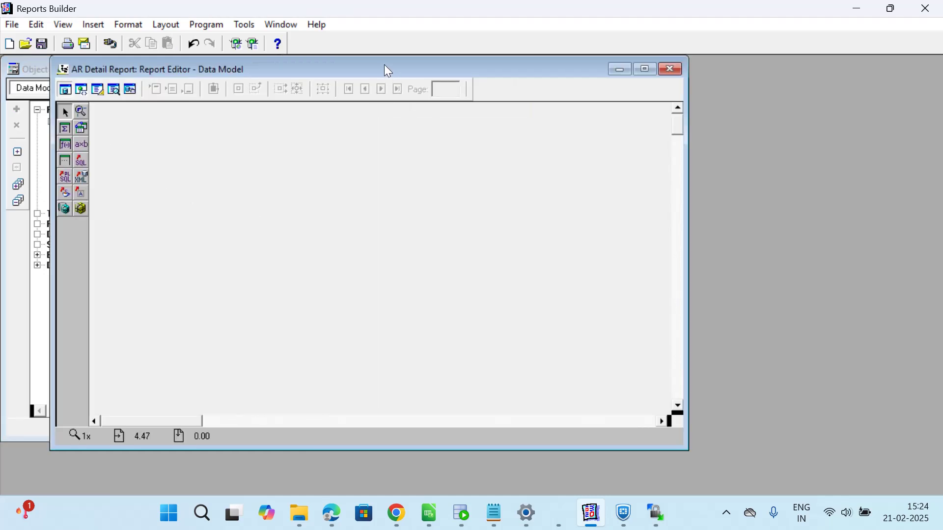
{"action": "left_click_drag", "start_coordinate": [388, 72], "coordinate": [552, 76]}
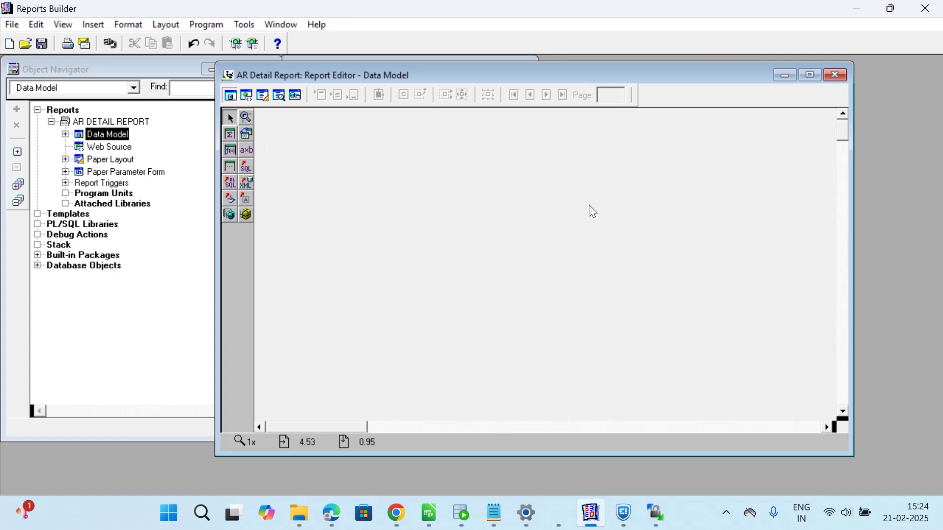
{"action": "left_click_drag", "start_coordinate": [543, 74], "coordinate": [526, 74]}
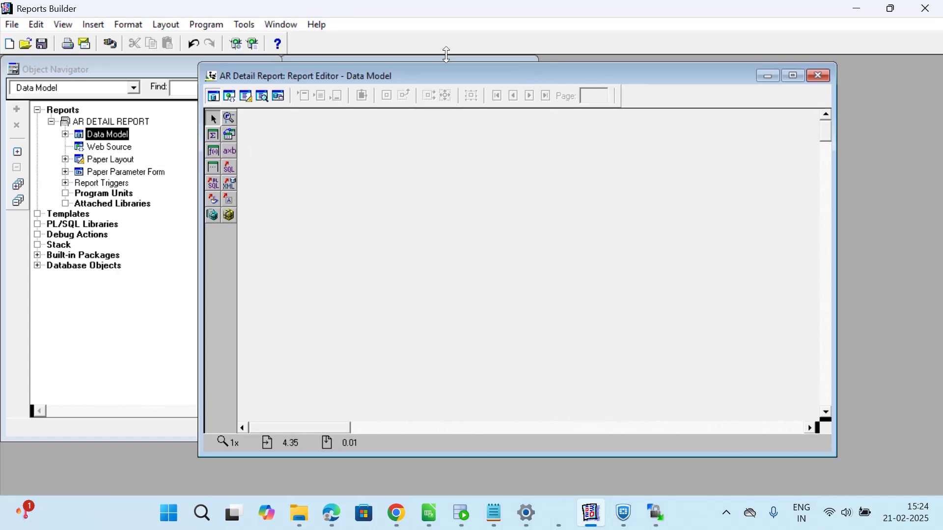
{"action": "left_click", "coordinate": [281, 27]}
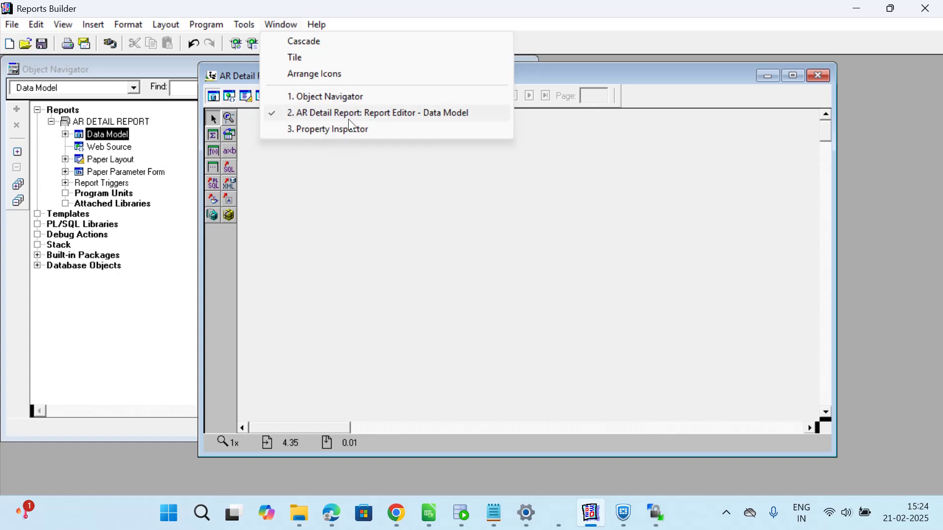
{"action": "left_click", "coordinate": [722, 190]}
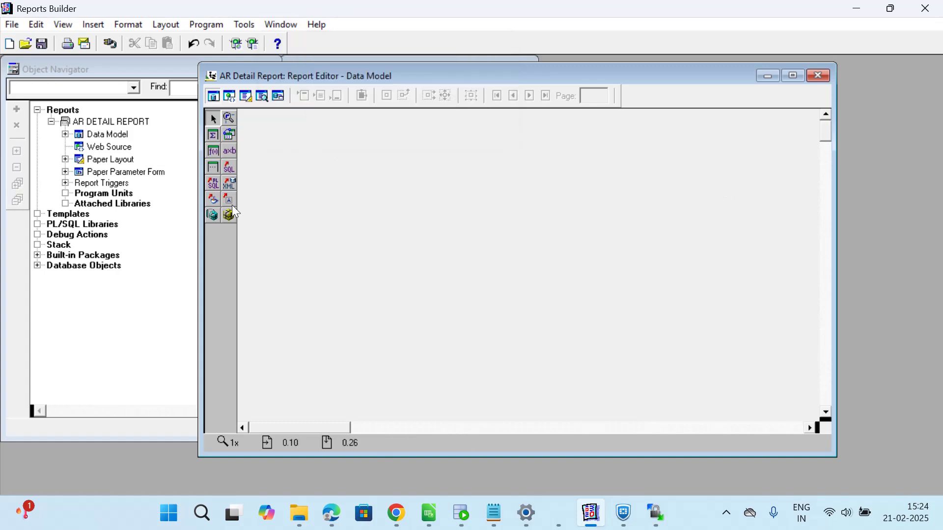
Add an SQL query to the data model, using the copied receivables SELECT statement as its query text.
{"action": "left_click", "coordinate": [228, 168]}
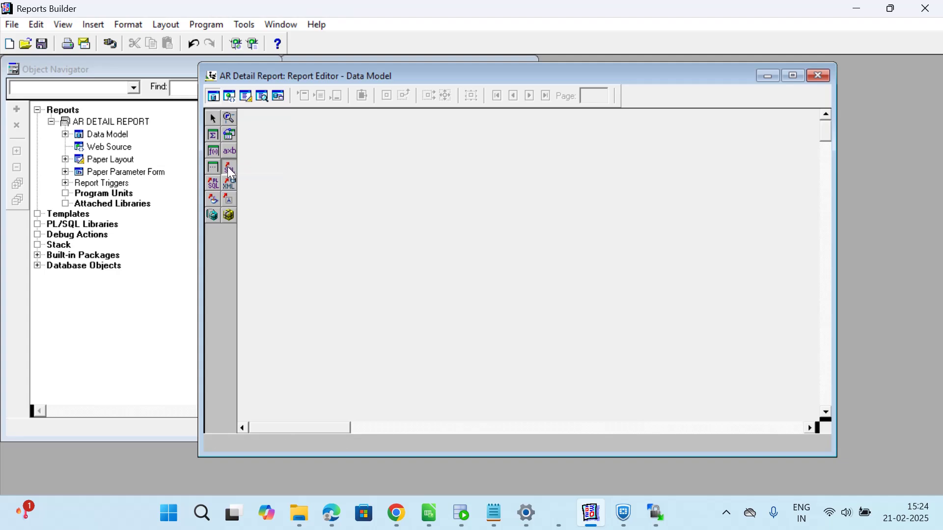
{"action": "left_click_drag", "start_coordinate": [267, 152], "coordinate": [401, 171]}
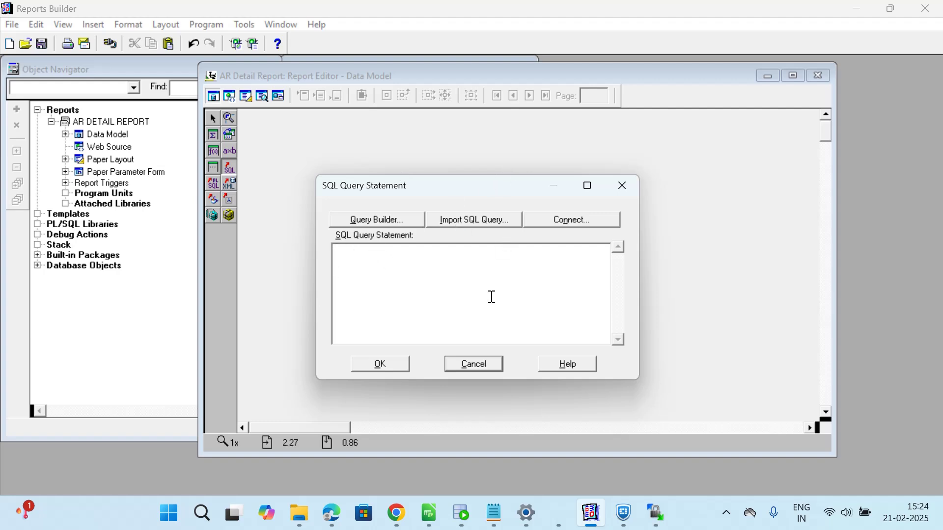
{"action": "left_click", "coordinate": [363, 260]}
{"action": "key", "text": "ctrl+v"}
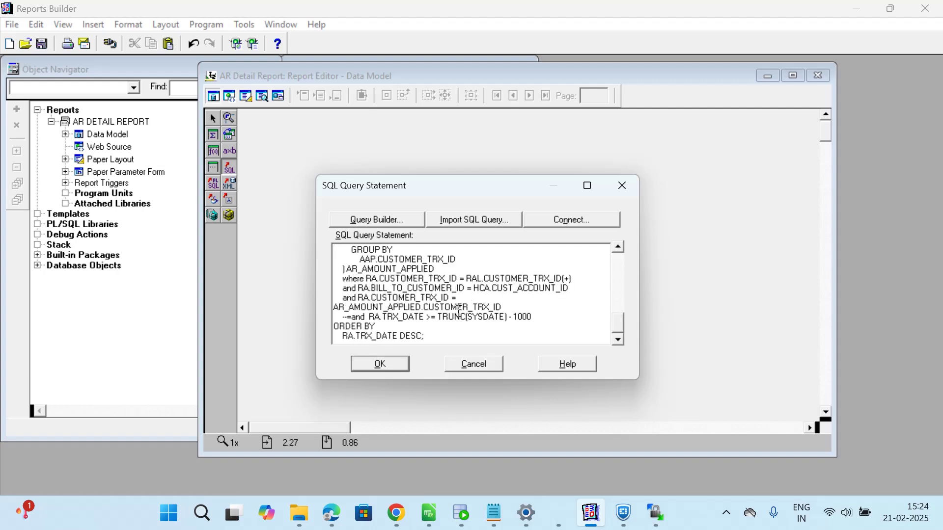
{"action": "left_click_drag", "start_coordinate": [617, 323], "coordinate": [623, 240]}
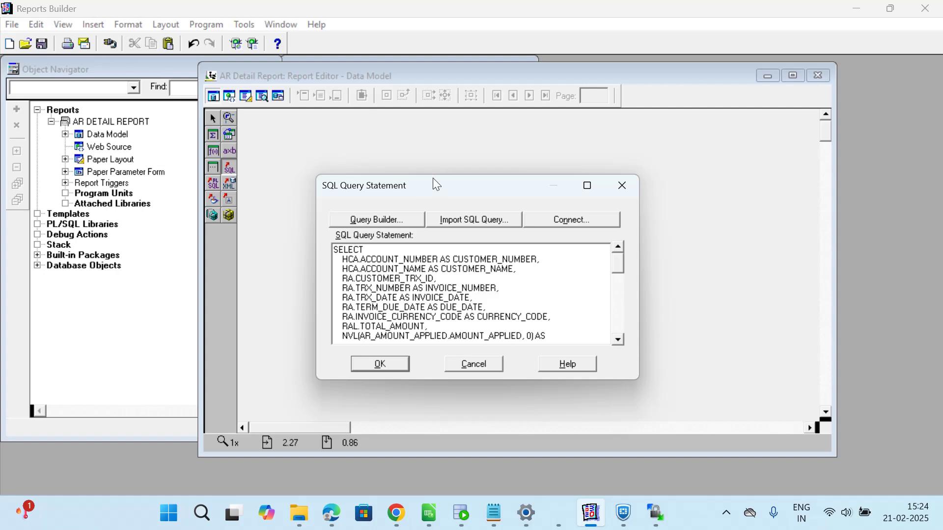
{"action": "left_click", "coordinate": [396, 368]}
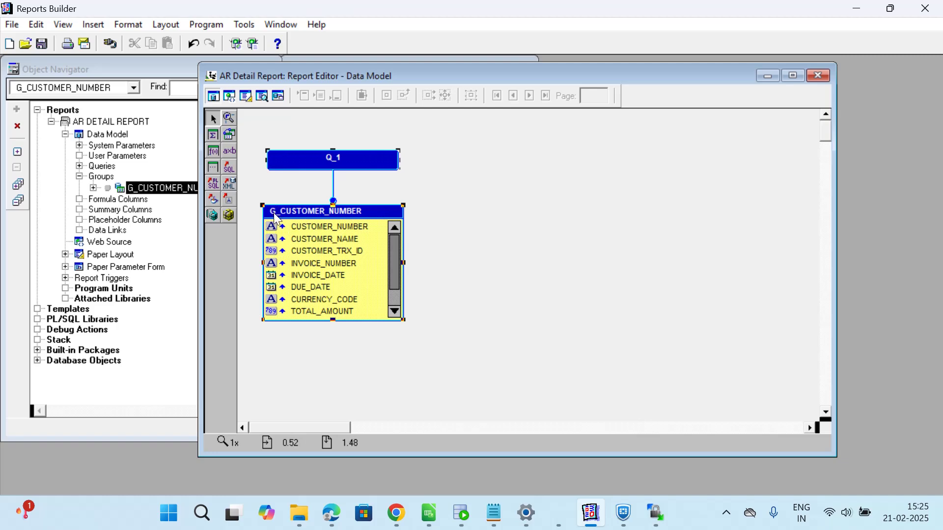
Check the properties of the G_CUSTOMER_NUMBER group, including its full name.
{"action": "double_click", "coordinate": [317, 211]}
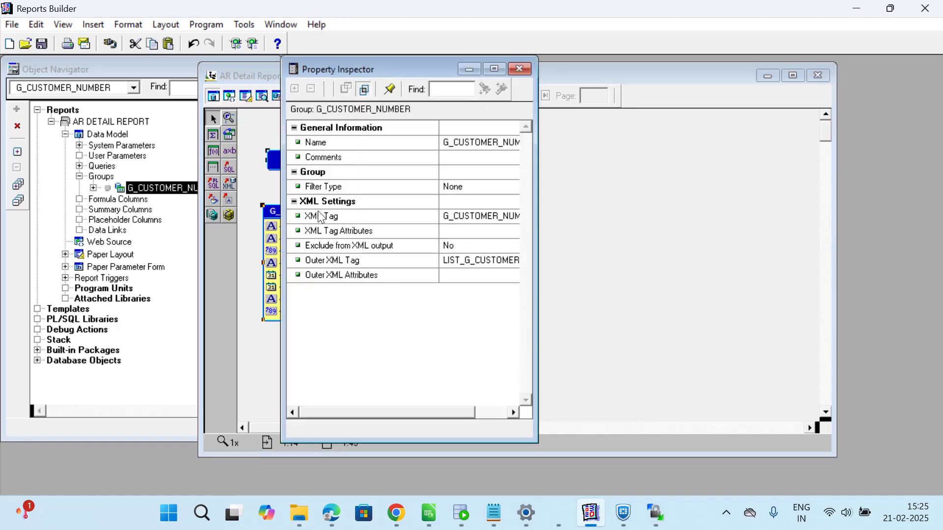
{"action": "left_click", "coordinate": [456, 141]}
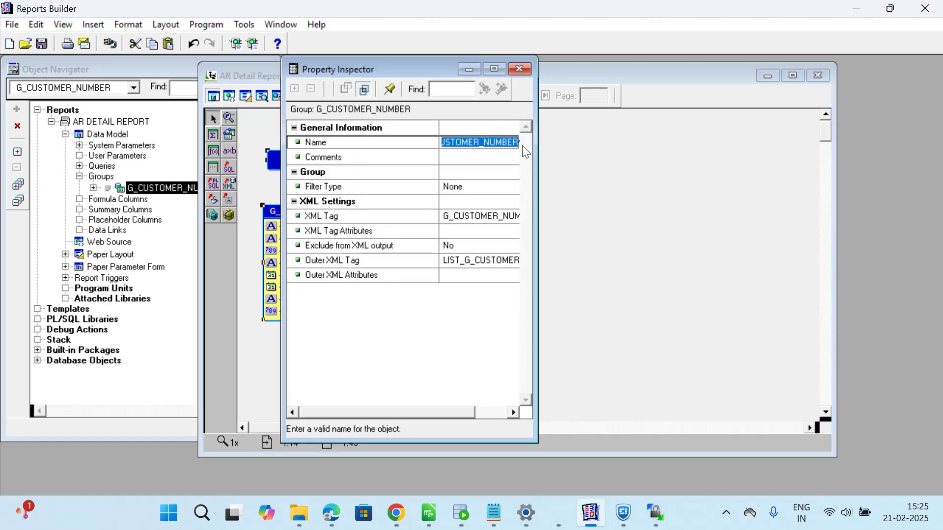
{"action": "left_click", "coordinate": [519, 69]}
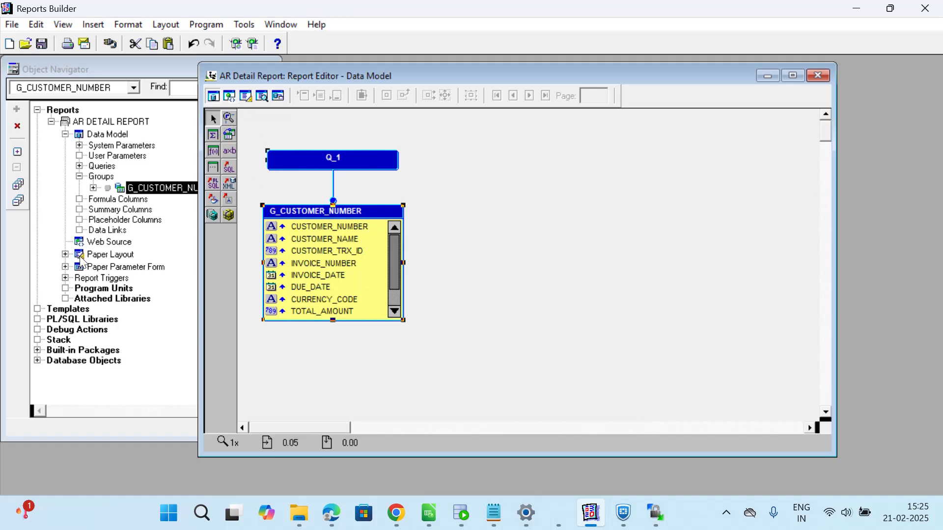
Draw a frame about 7.4 in wide and 1.5 in high near the top of the paper layout's body.
{"action": "left_click", "coordinate": [246, 96]}
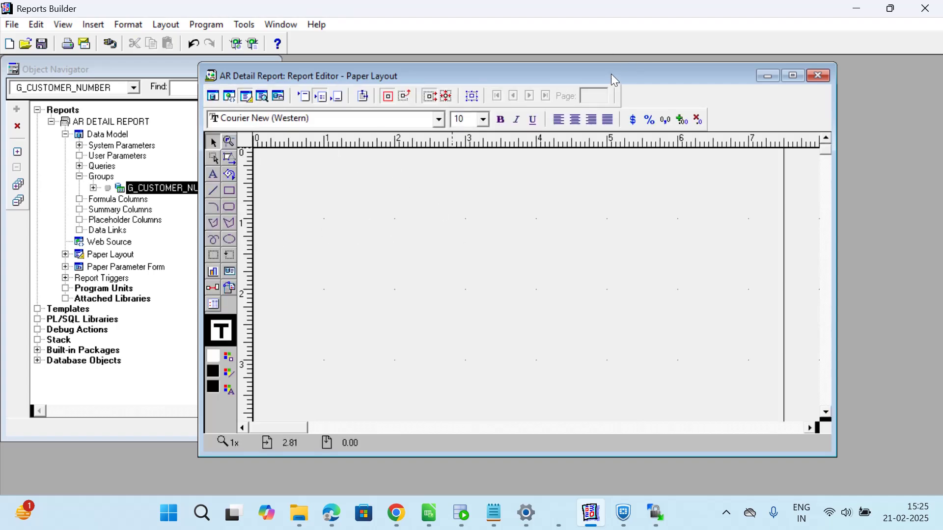
{"action": "left_click_drag", "start_coordinate": [614, 80], "coordinate": [588, 81]}
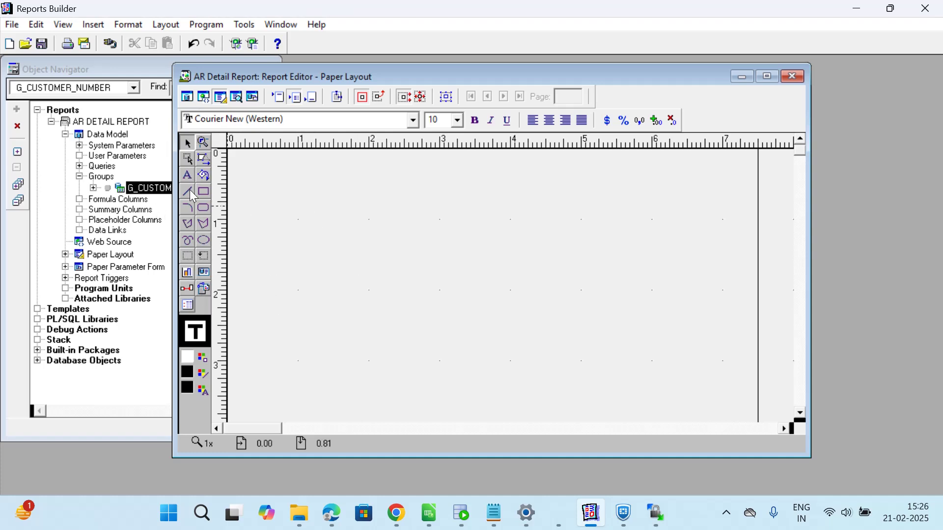
{"action": "left_click", "coordinate": [187, 255]}
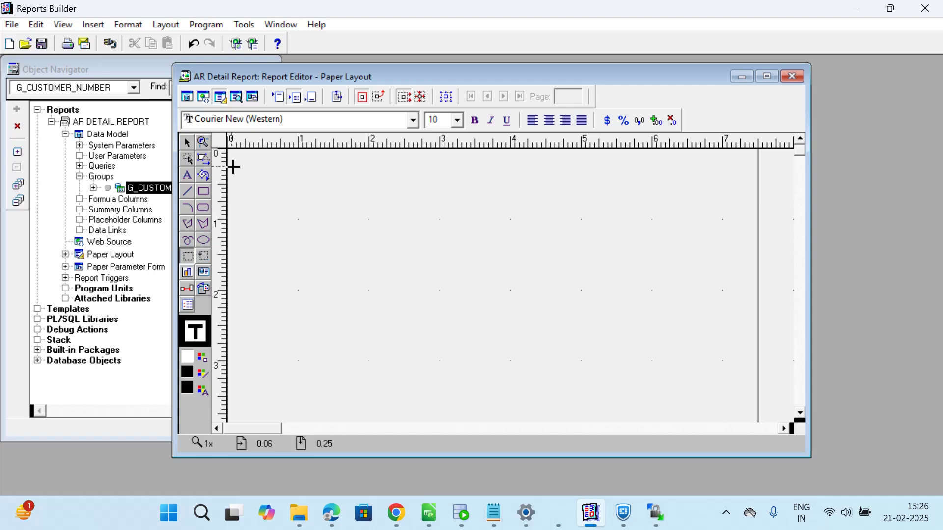
{"action": "left_click_drag", "start_coordinate": [233, 167], "coordinate": [754, 273]}
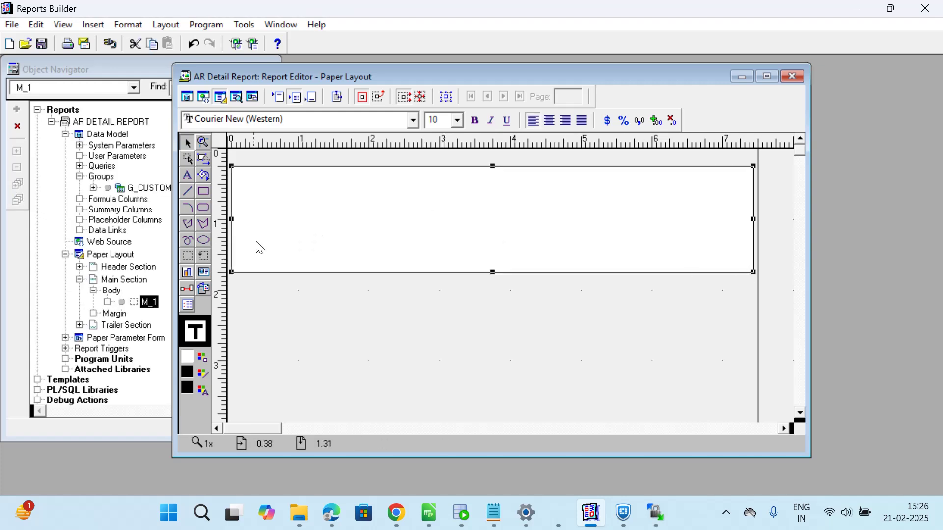
Set the vertical elasticity of the frame in the paper layout's body to Expand.
{"action": "double_click", "coordinate": [256, 261]}
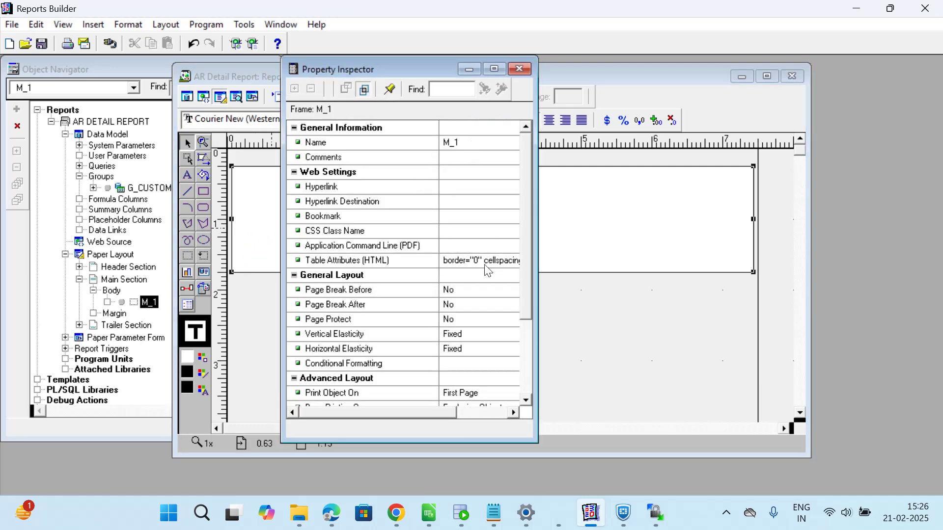
{"action": "left_click", "coordinate": [480, 334]}
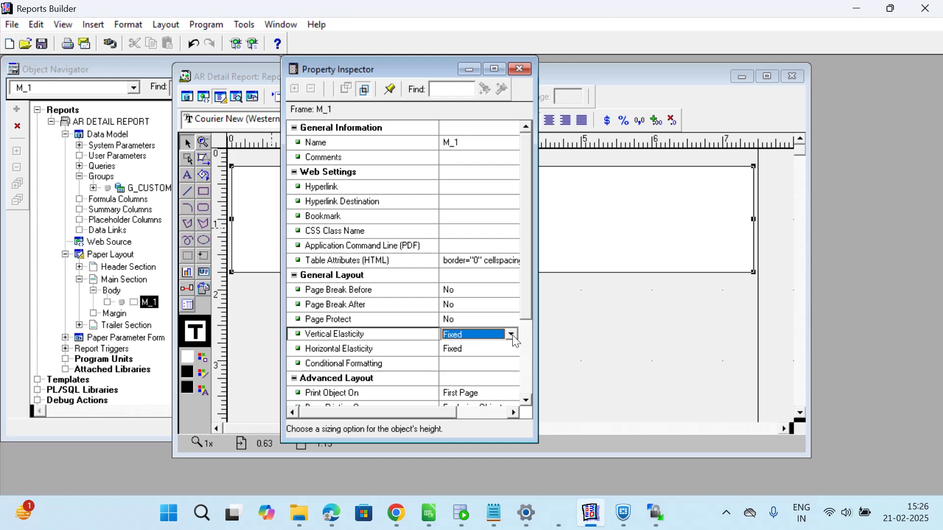
{"action": "left_click", "coordinate": [511, 335]}
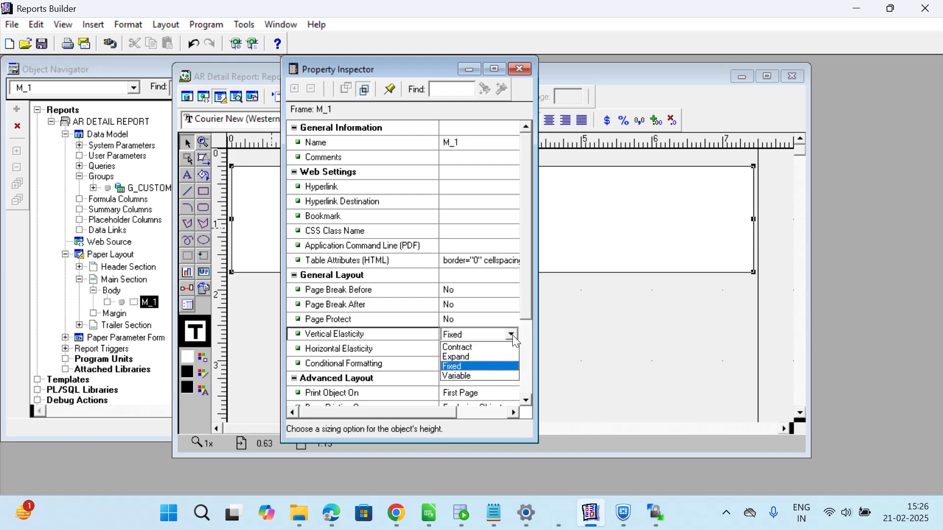
{"action": "left_click", "coordinate": [500, 358]}
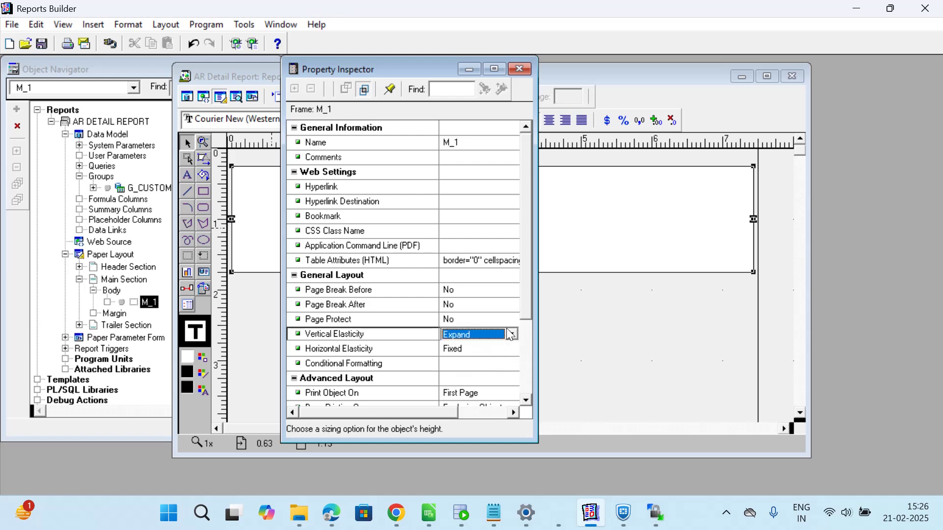
{"action": "left_click", "coordinate": [520, 69]}
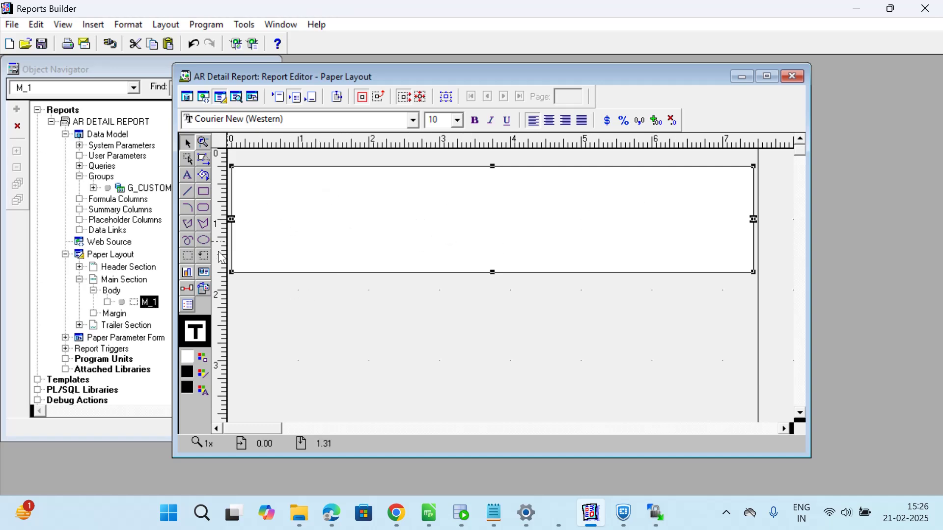
Draw a repeating frame about 7.2 in wide and 0.4 in high inside the frame's lower half, with the G_CUSTOMER_NUMBER group as its source.
{"action": "left_click", "coordinate": [203, 254]}
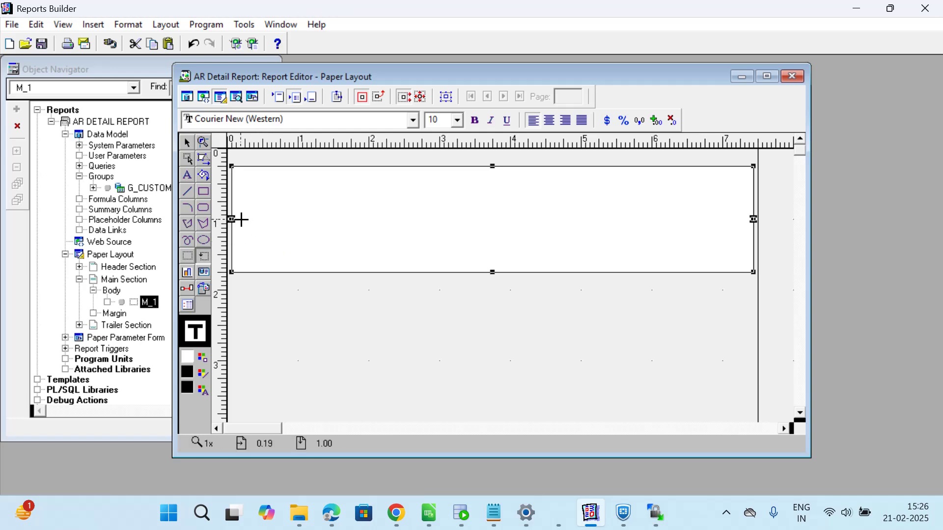
{"action": "left_click_drag", "start_coordinate": [241, 220], "coordinate": [745, 250]}
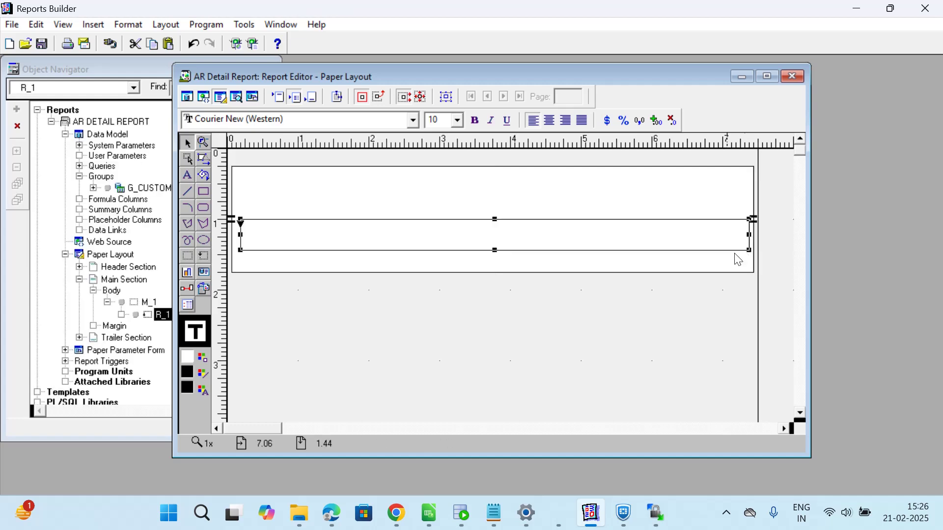
{"action": "double_click", "coordinate": [264, 233]}
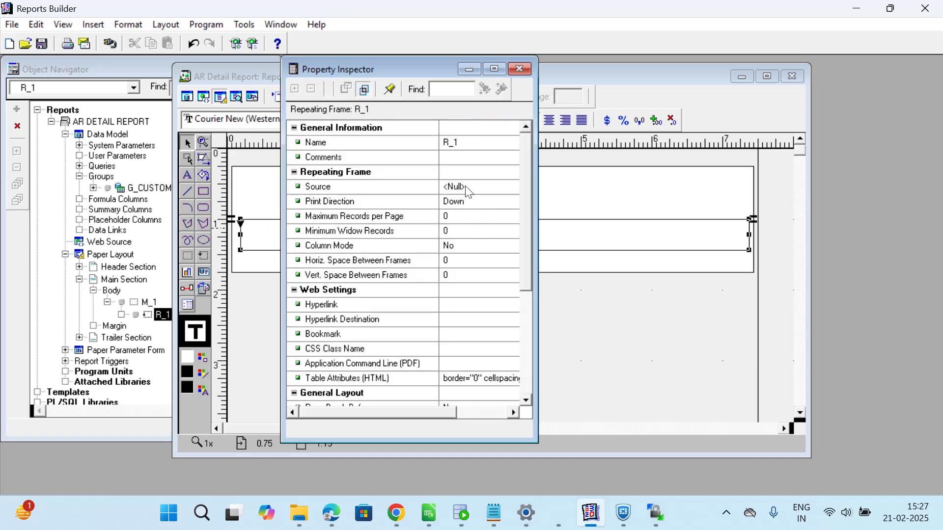
{"action": "left_click", "coordinate": [464, 187]}
{"action": "left_click", "coordinate": [511, 187]}
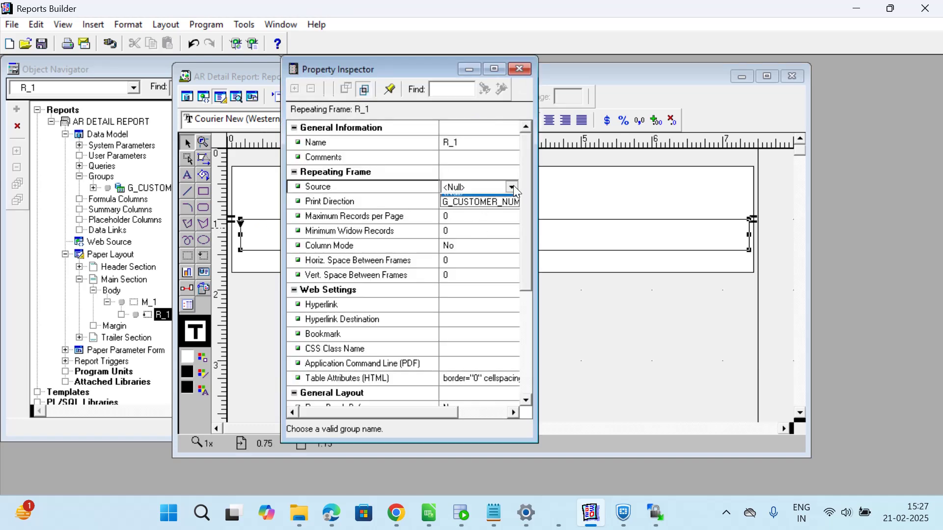
{"action": "left_click", "coordinate": [504, 209]}
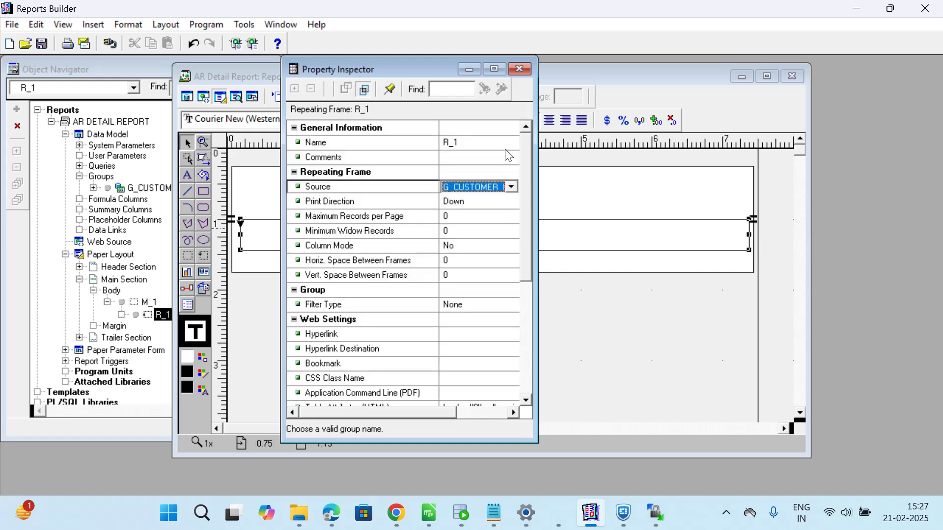
{"action": "left_click", "coordinate": [518, 69]}
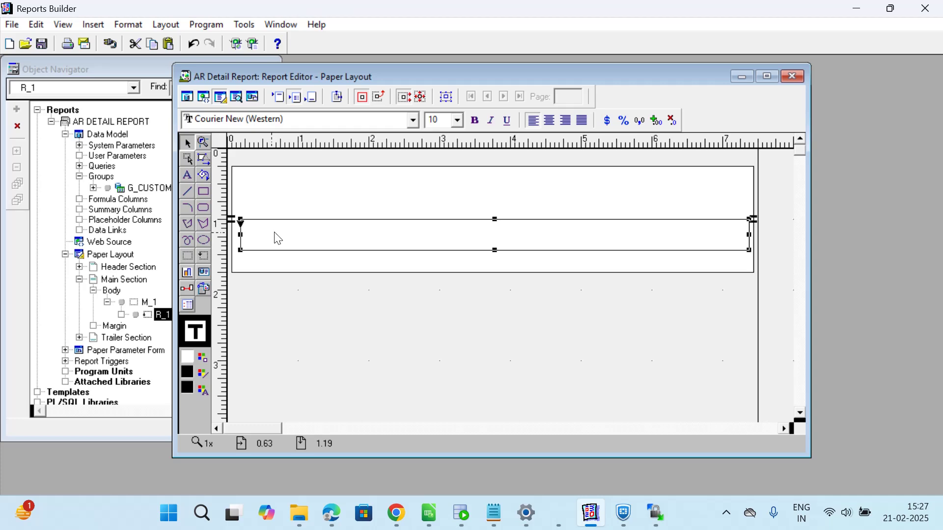
Draw a field about 0.94 in wide and 0.19 in high at the left end of the repeating frame and duplicate it.
{"action": "left_click", "coordinate": [204, 274]}
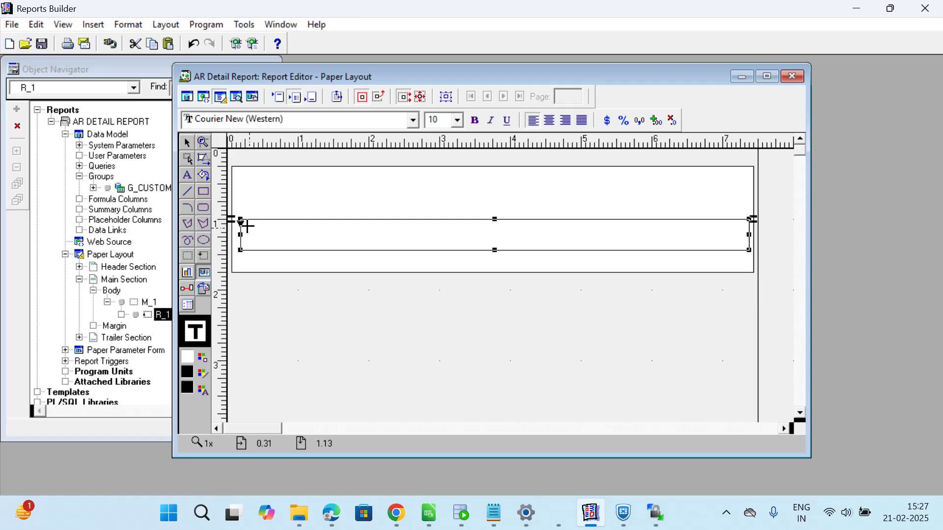
{"action": "left_click_drag", "start_coordinate": [248, 226], "coordinate": [315, 243]}
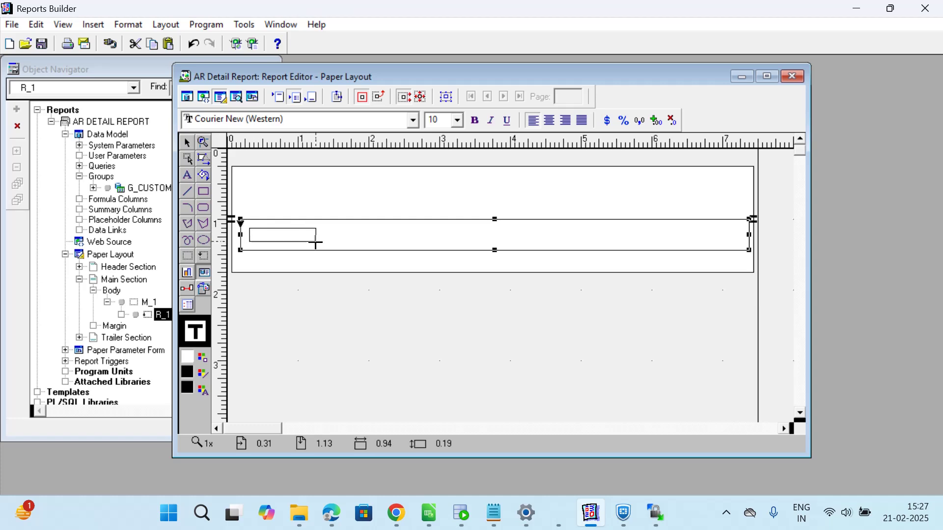
{"action": "left_click_drag", "start_coordinate": [316, 243], "coordinate": [317, 243]}
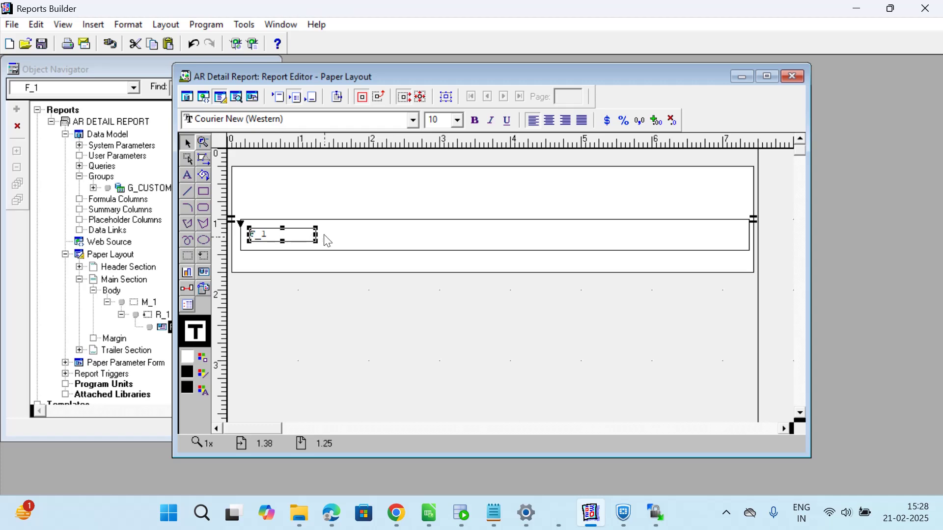
{"action": "key", "text": "ctrl+d"}
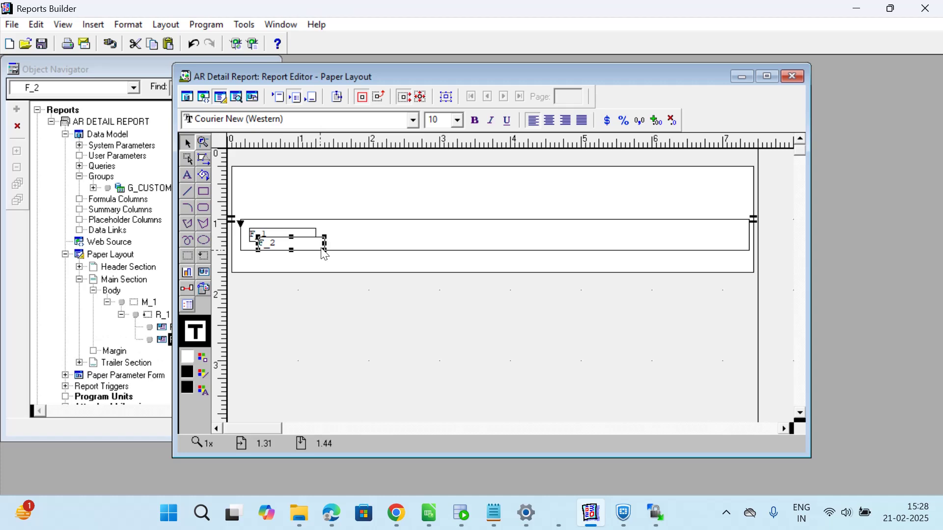
Try to shift the duplicated field to the right of the first field while flex mode is on.
{"action": "key", "text": "Right"}
{"action": "key", "text": "Right"}
{"action": "key", "text": "Right"}
{"action": "key", "text": "Right"}
{"action": "key", "text": "Right"}
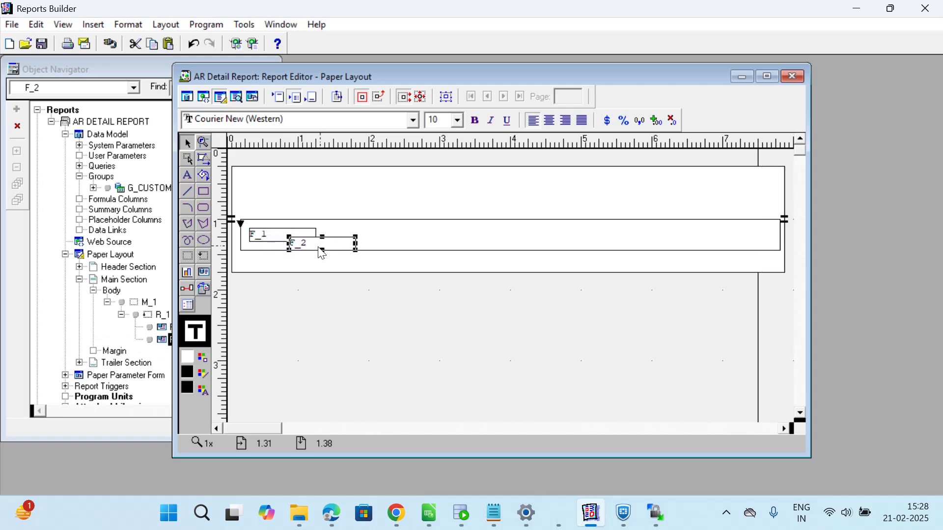
{"action": "key", "text": "Left"}
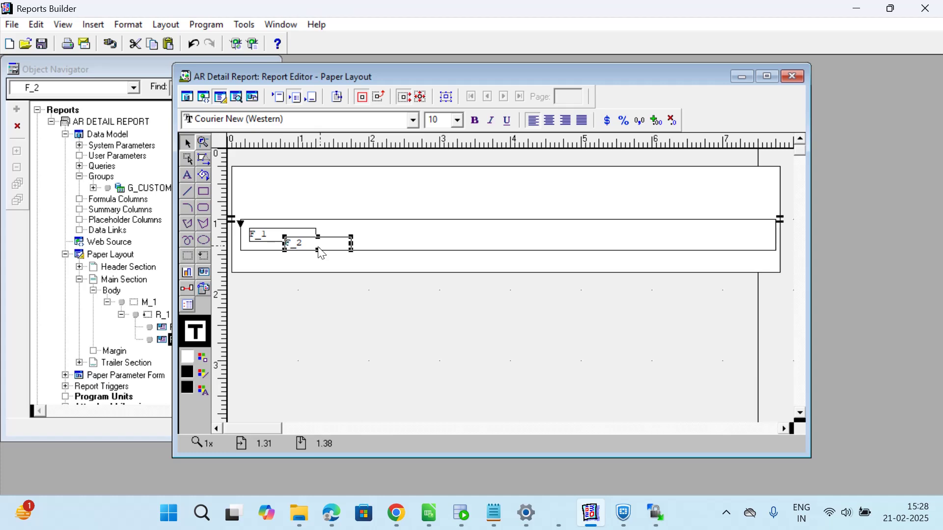
{"action": "key", "text": "Right"}
{"action": "key", "text": "Right"}
{"action": "key", "text": "Right"}
{"action": "key", "text": "Right"}
{"action": "key", "text": "Right"}
{"action": "key", "text": "Left"}
{"action": "key", "text": "Left"}
{"action": "key", "text": "Left"}
{"action": "key", "text": "Left"}
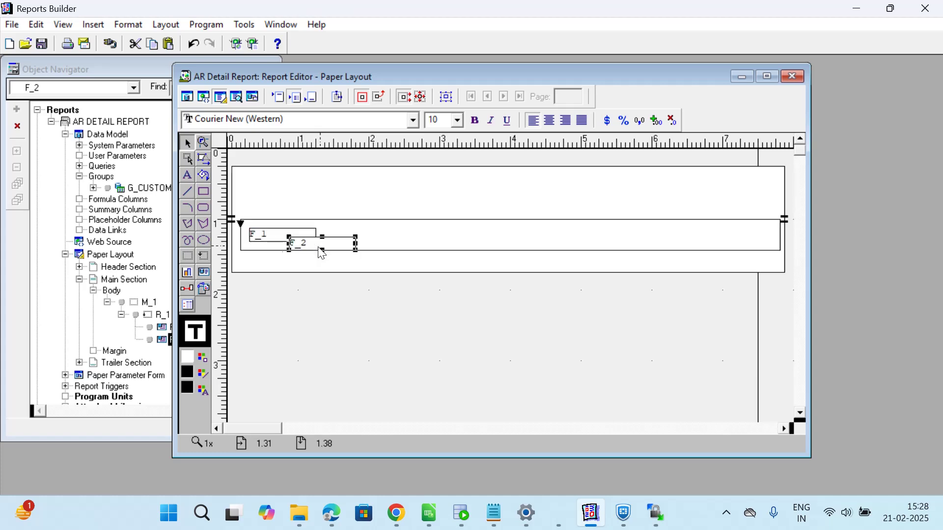
{"action": "key", "text": "Left"}
{"action": "key", "text": "Left"}
{"action": "key", "text": "Left"}
{"action": "key", "text": "Right"}
{"action": "key", "text": "Right"}
{"action": "key", "text": "Right"}
{"action": "key", "text": "Right"}
{"action": "key", "text": "Left"}
{"action": "key", "text": "Left"}
{"action": "key", "text": "Left"}
{"action": "key", "text": "Left"}
{"action": "key", "text": "Right"}
{"action": "key", "text": "Right"}
{"action": "key", "text": "Right"}
{"action": "key", "text": "Right"}
{"action": "key", "text": "Right"}
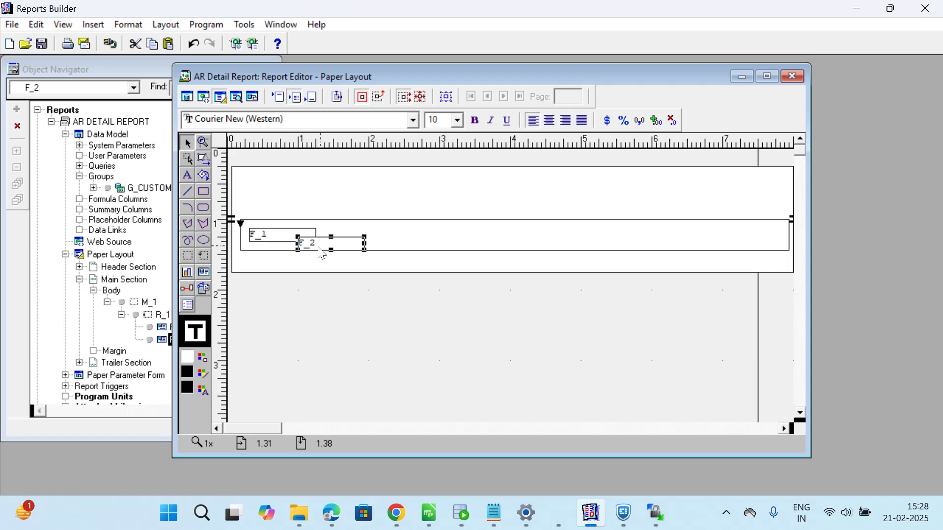
{"action": "key", "text": "Left"}
{"action": "key", "text": "Left"}
{"action": "key", "text": "Left"}
{"action": "key", "text": "Left"}
{"action": "key", "text": "Left"}
{"action": "key", "text": "Left"}
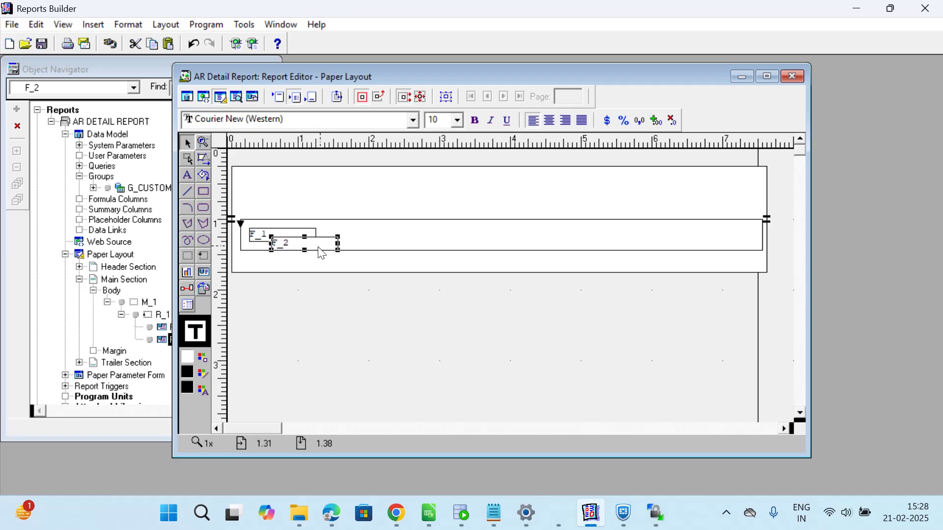
{"action": "key", "text": "Right"}
{"action": "key", "text": "Right"}
{"action": "key", "text": "Left"}
{"action": "key", "text": "Left"}
{"action": "key", "text": "Left"}
{"action": "key", "text": "Left"}
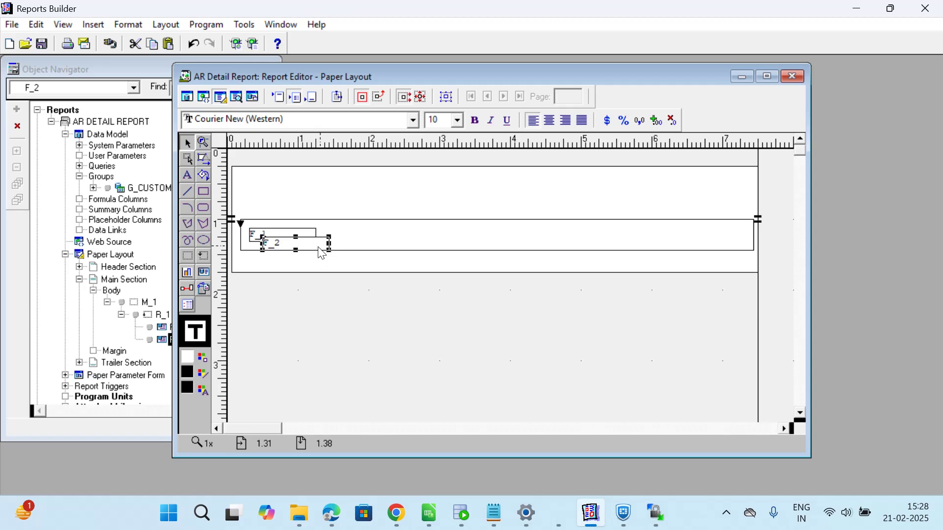
{"action": "key", "text": "Left"}
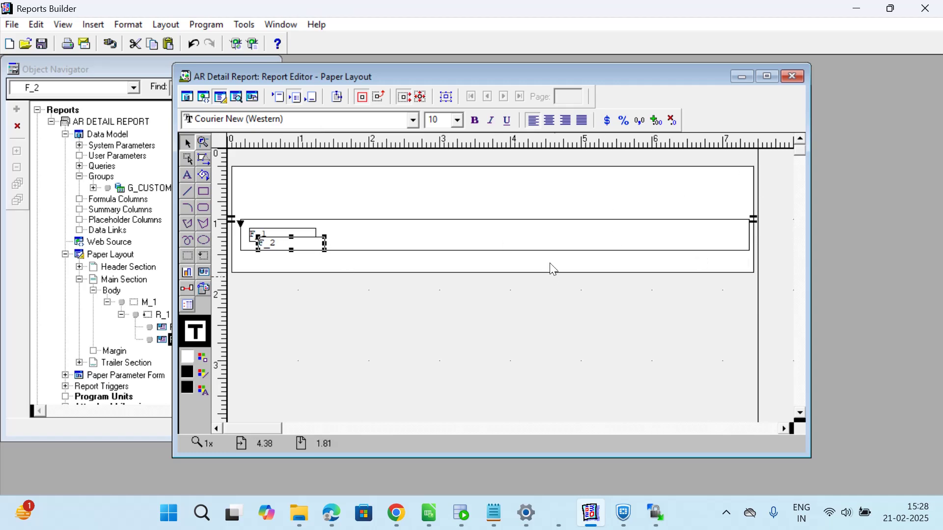
Turn flex mode off and place the duplicated field just right of the first field, level with it.
{"action": "left_click", "coordinate": [423, 98]}
{"action": "key", "text": "Right"}
{"action": "key", "text": "Right"}
{"action": "key", "text": "Right"}
{"action": "key", "text": "Right"}
{"action": "key", "text": "Right"}
{"action": "key", "text": "Right"}
{"action": "key", "text": "Right"}
{"action": "key", "text": "Right"}
{"action": "key", "text": "Right"}
{"action": "key", "text": "Right"}
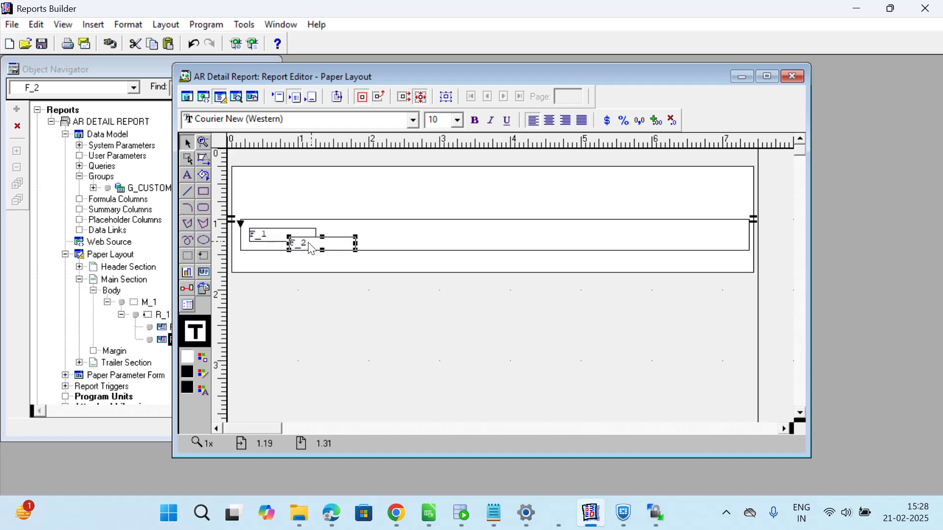
{"action": "key", "text": "Right"}
{"action": "key", "text": "Right"}
{"action": "key", "text": "Right"}
{"action": "key", "text": "Right"}
{"action": "key", "text": "Right"}
{"action": "key", "text": "Up"}
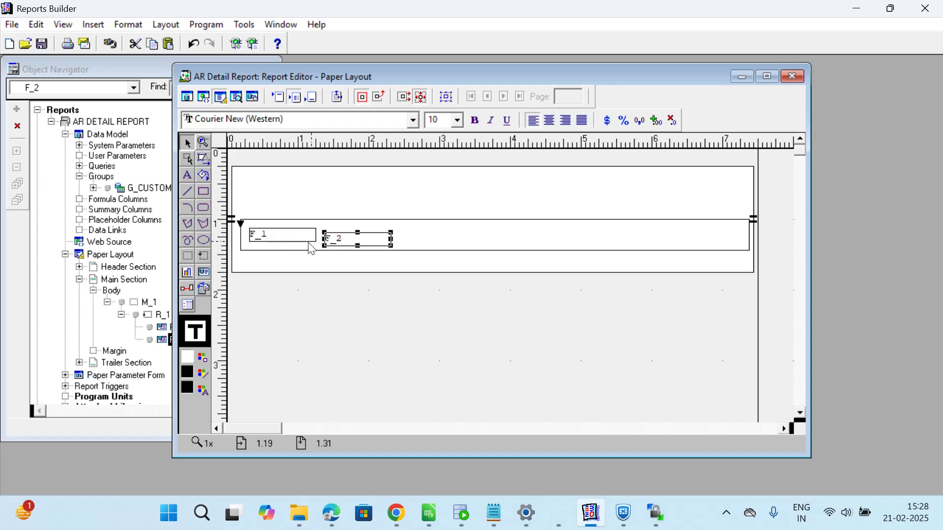
{"action": "key", "text": "Up"}
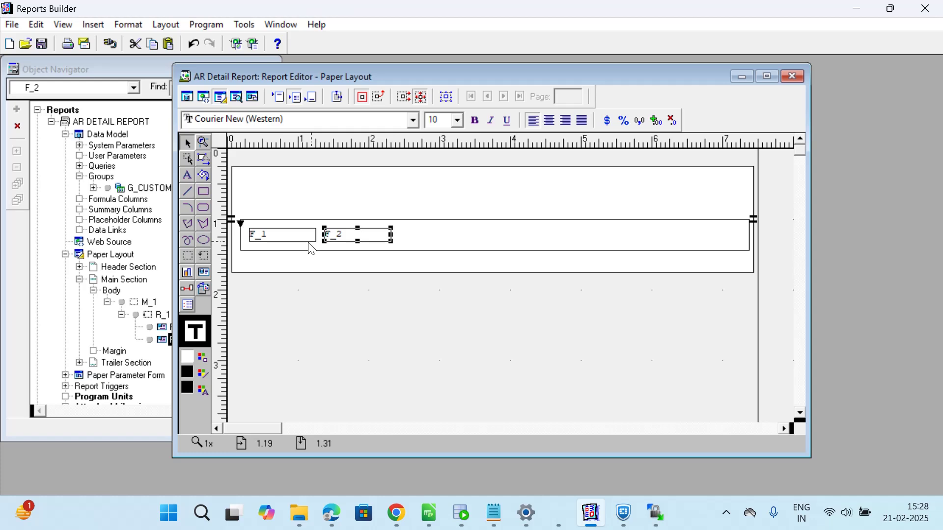
Duplicate the second field and place the copy just to its right, level with the other fields.
{"action": "key", "text": "ctrl+d"}
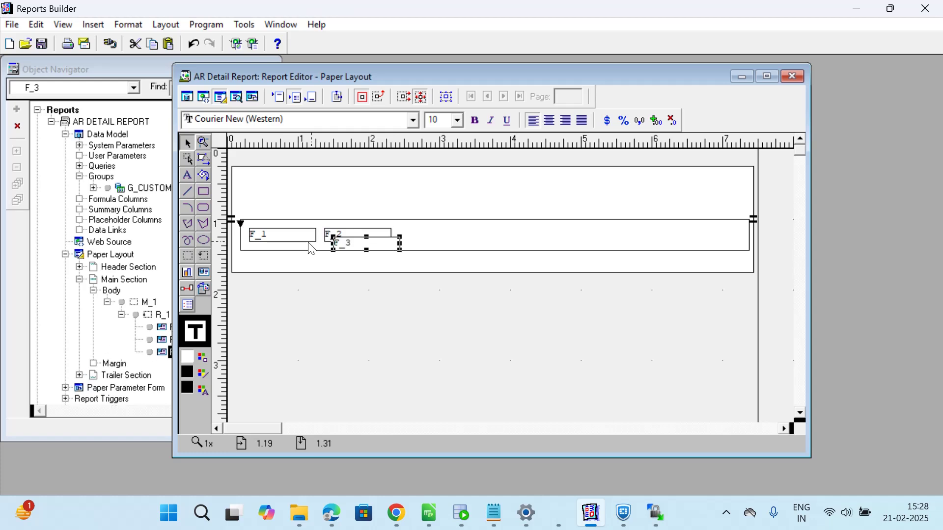
{"action": "key", "text": "Right"}
{"action": "key", "text": "Right"}
{"action": "key", "text": "Right"}
{"action": "key", "text": "Right"}
{"action": "key", "text": "Right"}
{"action": "key", "text": "Right"}
{"action": "key", "text": "Right"}
{"action": "key", "text": "Right"}
{"action": "key", "text": "Right"}
{"action": "key", "text": "Right"}
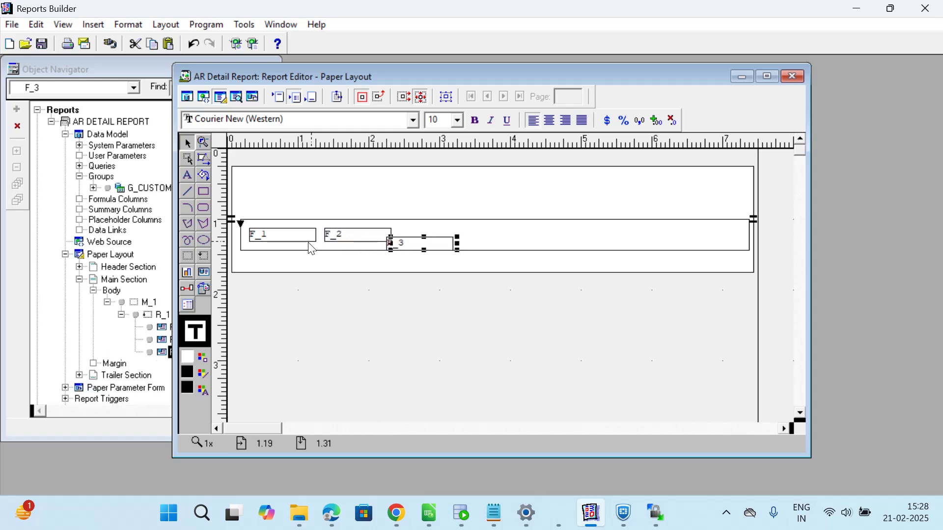
{"action": "key", "text": "Up"}
{"action": "key", "text": "Up"}
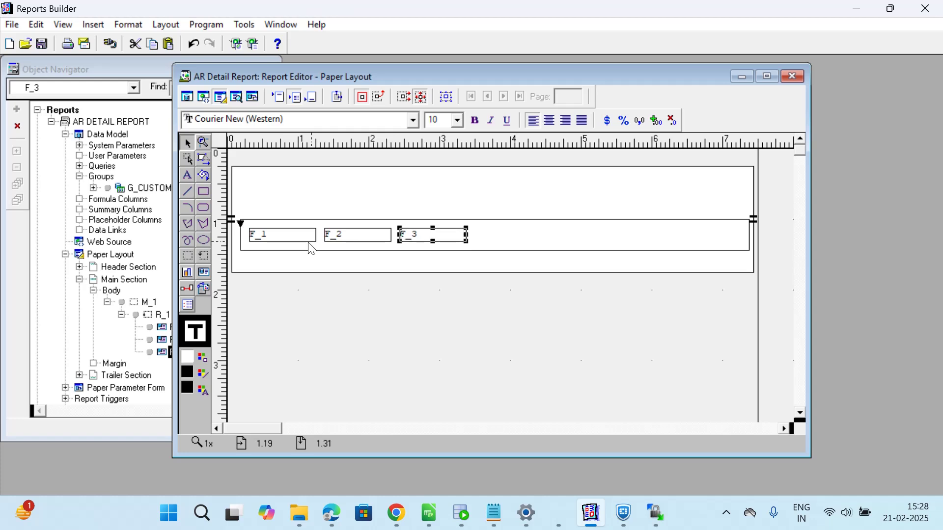
Duplicate the third field and place the copy just to its right, level with the other fields.
{"action": "key", "text": "ctrl+d"}
{"action": "key", "text": "Right"}
{"action": "key", "text": "Right"}
{"action": "key", "text": "Right"}
{"action": "key", "text": "Right"}
{"action": "key", "text": "Right"}
{"action": "key", "text": "Right"}
{"action": "key", "text": "Right"}
{"action": "key", "text": "Right"}
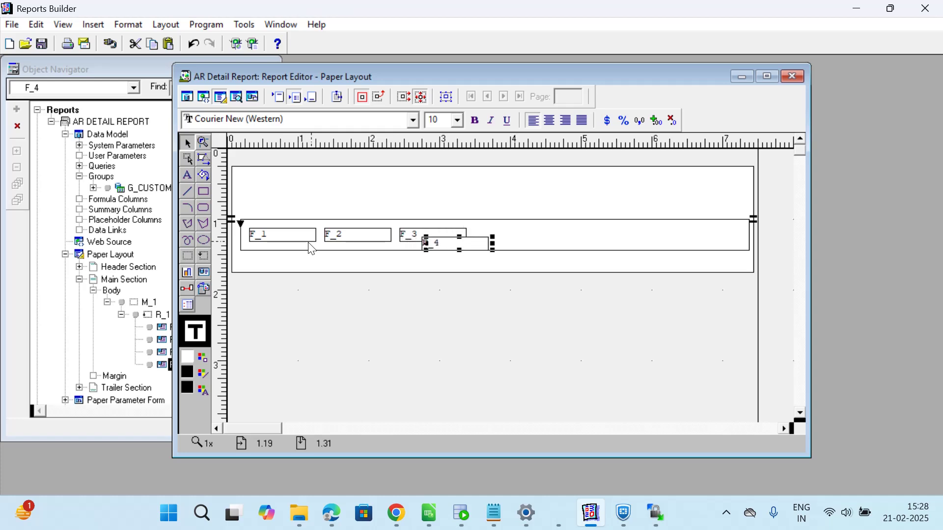
{"action": "key", "text": "Right"}
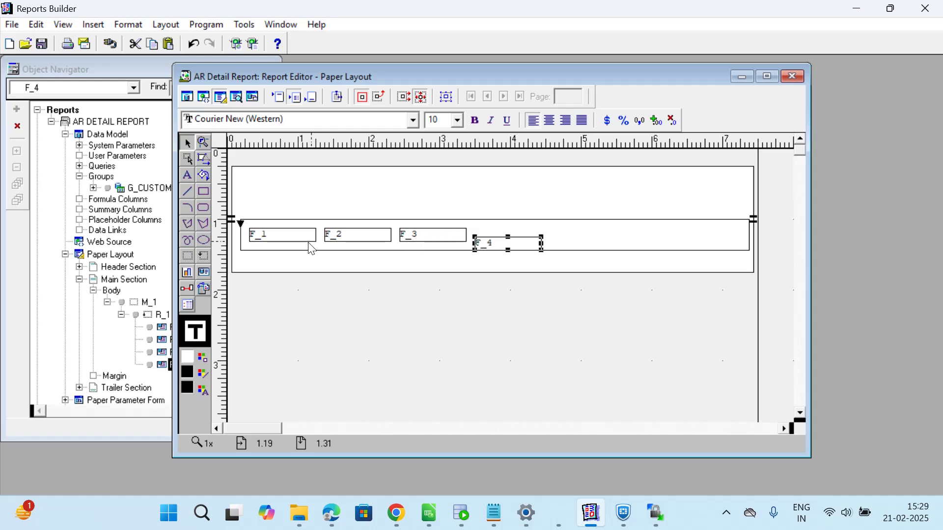
{"action": "key", "text": "Up"}
{"action": "key", "text": "Up"}
Duplicate the fourth field and place the copy just to its right, level with the other fields.
{"action": "key", "text": "ctrl+d"}
{"action": "key", "text": "Right"}
{"action": "key", "text": "Right"}
{"action": "key", "text": "Right"}
{"action": "key", "text": "Right"}
{"action": "key", "text": "Right"}
{"action": "key", "text": "Right"}
{"action": "key", "text": "Right"}
{"action": "key", "text": "Right"}
{"action": "key", "text": "Right"}
{"action": "key", "text": "Right"}
{"action": "key", "text": "Right"}
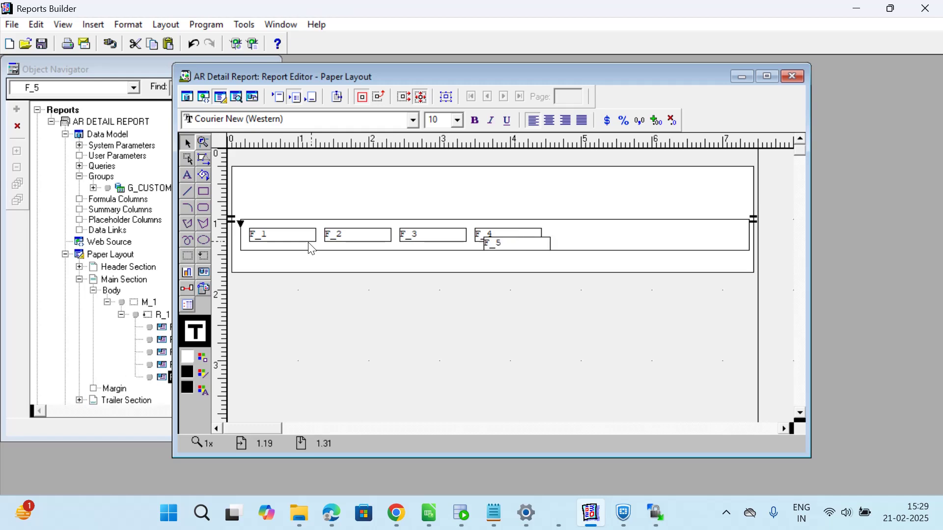
{"action": "key", "text": "Right"}
{"action": "key", "text": "Right"}
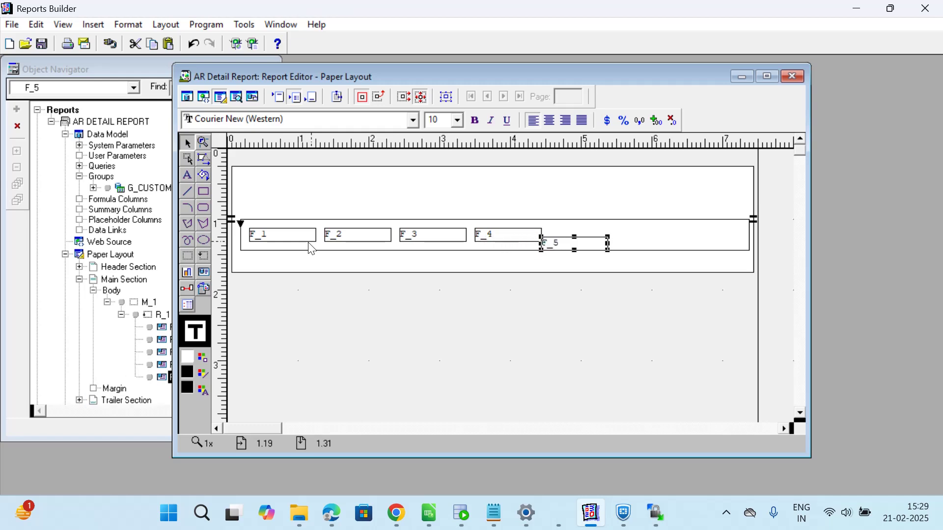
{"action": "key", "text": "Right"}
{"action": "key", "text": "Right"}
{"action": "key", "text": "Right"}
{"action": "key", "text": "Up"}
{"action": "key", "text": "Up"}
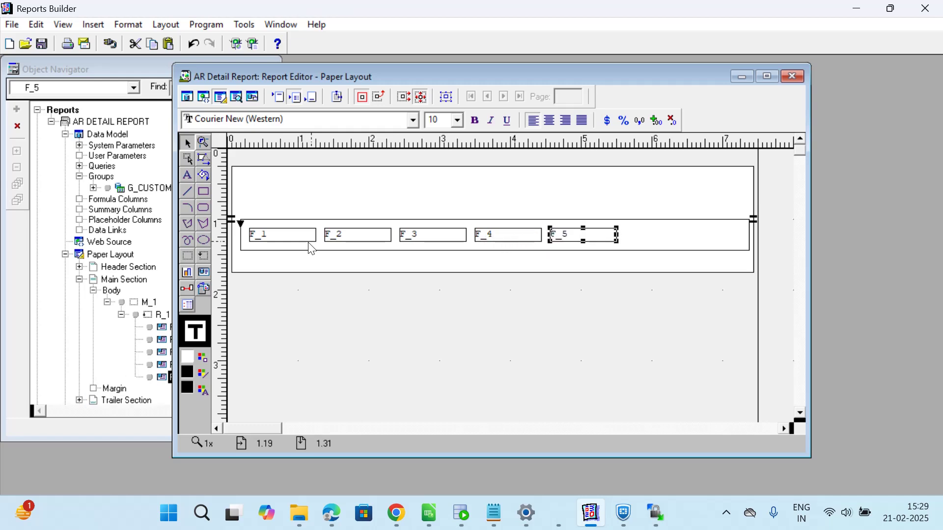
Duplicate the fifth field and place the copy just to its right, level with the other fields.
{"action": "key", "text": "ctrl+d"}
{"action": "key", "text": "Right"}
{"action": "key", "text": "Right"}
{"action": "key", "text": "Right"}
{"action": "key", "text": "Right"}
{"action": "key", "text": "Right"}
{"action": "key", "text": "Right"}
{"action": "key", "text": "Right"}
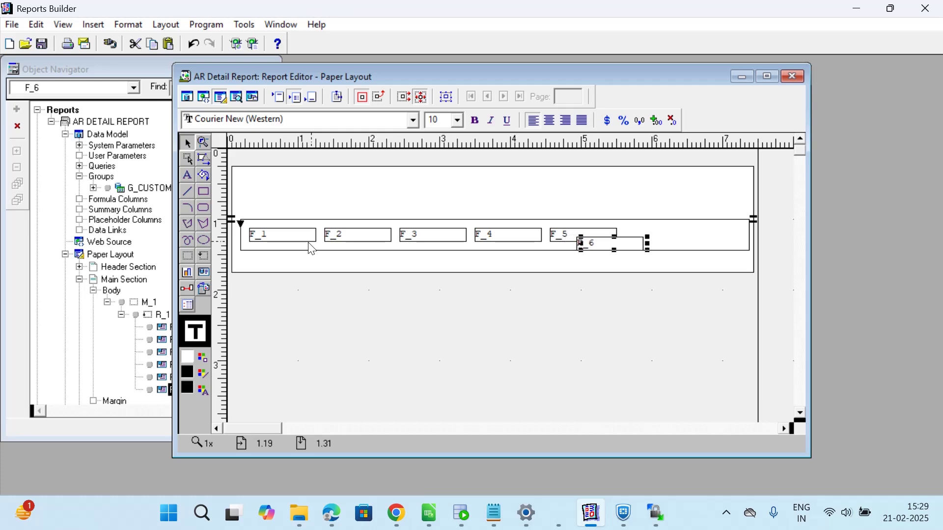
{"action": "key", "text": "Right"}
{"action": "key", "text": "Right"}
{"action": "key", "text": "Right"}
{"action": "key", "text": "Right"}
{"action": "key", "text": "Right"}
{"action": "key", "text": "Right"}
{"action": "key", "text": "Right"}
{"action": "key", "text": "Right"}
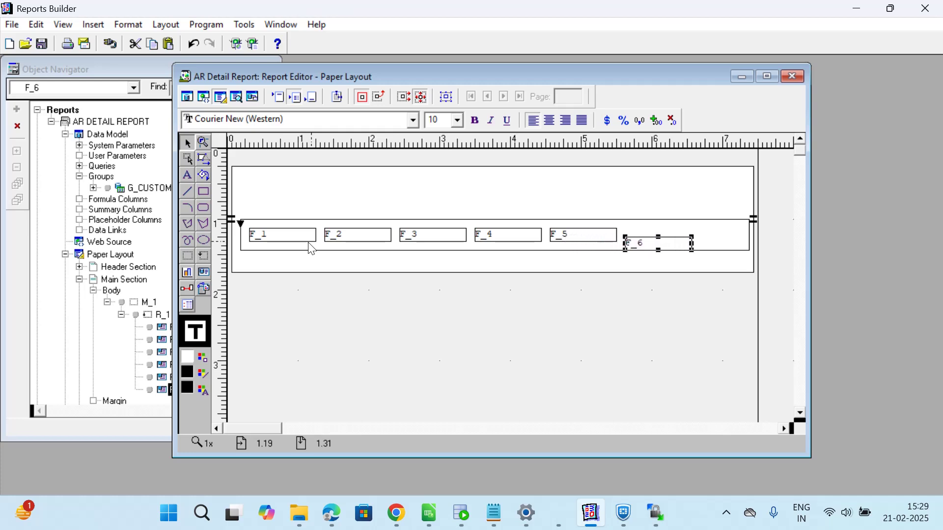
{"action": "key", "text": "Up"}
{"action": "key", "text": "Up"}
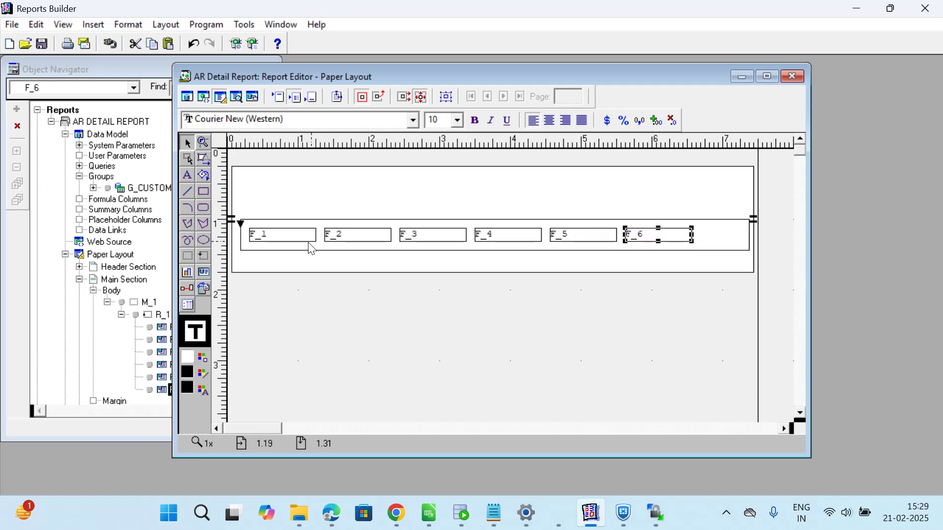
Set the source of the first field, F_1, to the INVOICE_NUMBER column.
{"action": "left_click", "coordinate": [280, 241]}
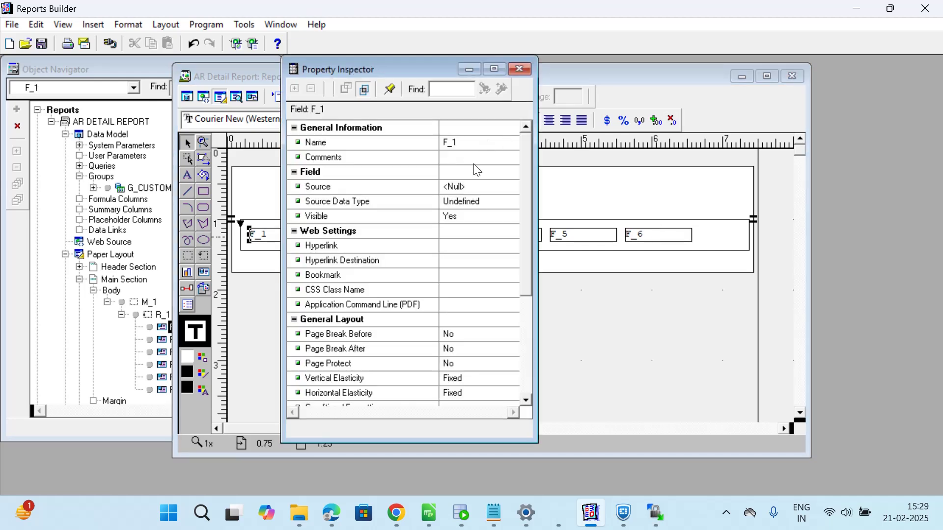
{"action": "left_click", "coordinate": [473, 187]}
{"action": "left_click", "coordinate": [512, 186]}
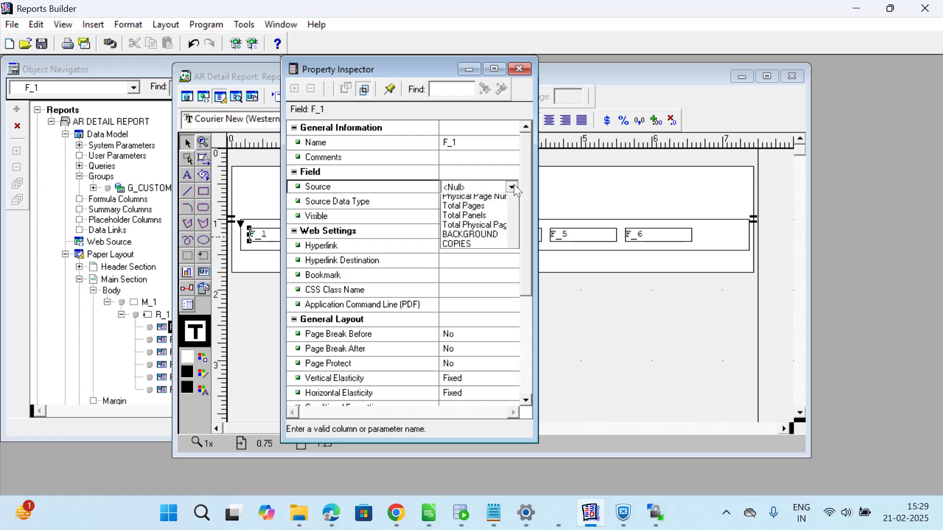
{"action": "scroll", "coordinate": [488, 257], "scroll_direction": "down", "scroll_amount": 3}
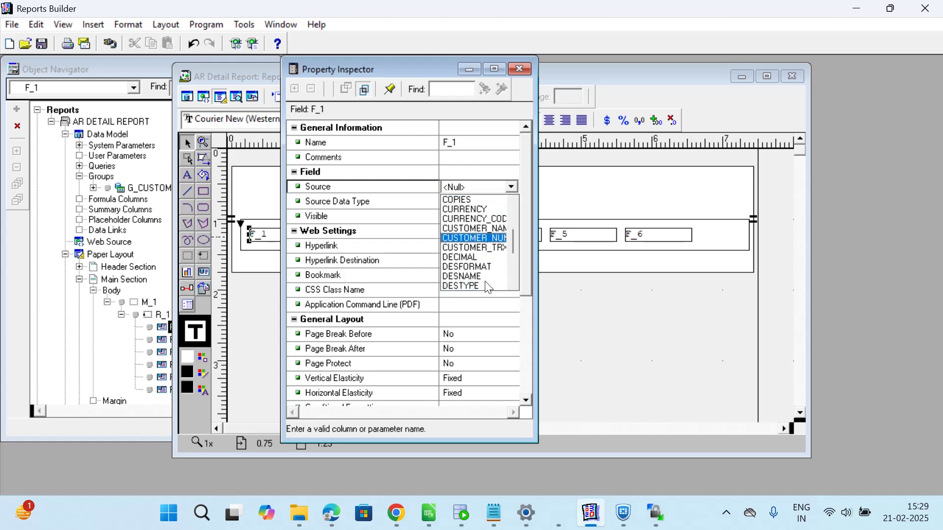
{"action": "scroll", "coordinate": [491, 260], "scroll_direction": "down", "scroll_amount": 3}
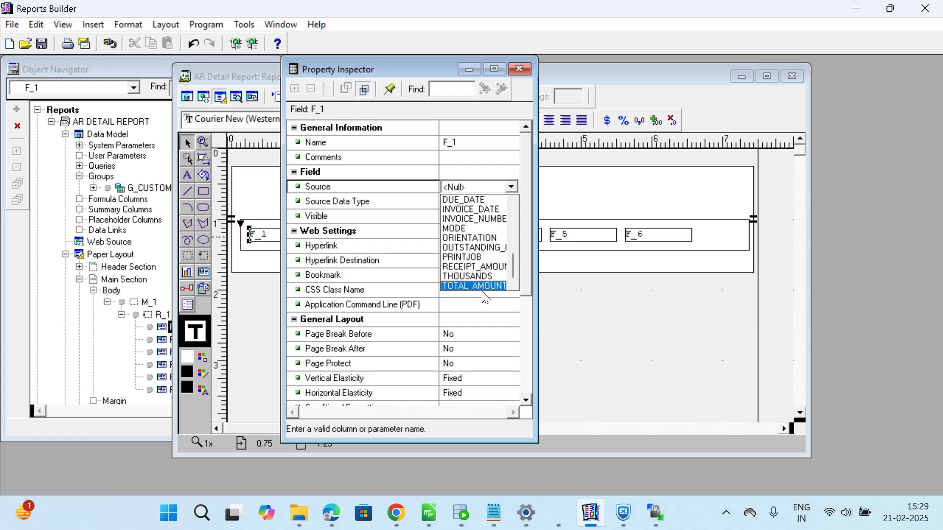
{"action": "scroll", "coordinate": [479, 265], "scroll_direction": "up", "scroll_amount": 1}
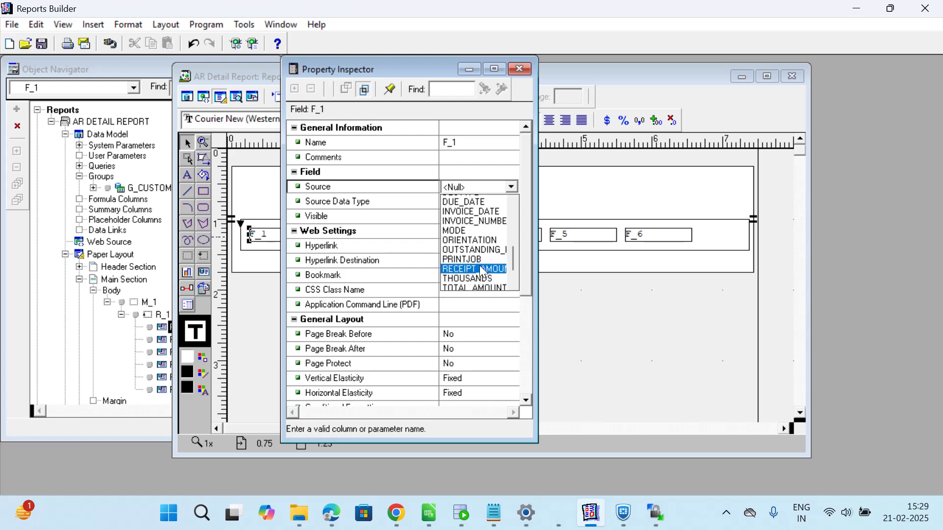
{"action": "scroll", "coordinate": [482, 271], "scroll_direction": "up", "scroll_amount": 1}
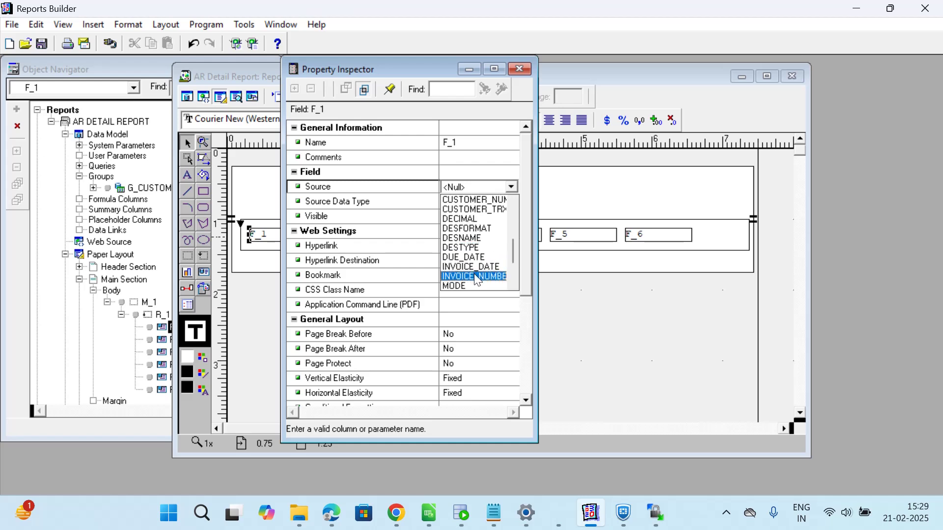
{"action": "left_click", "coordinate": [476, 277]}
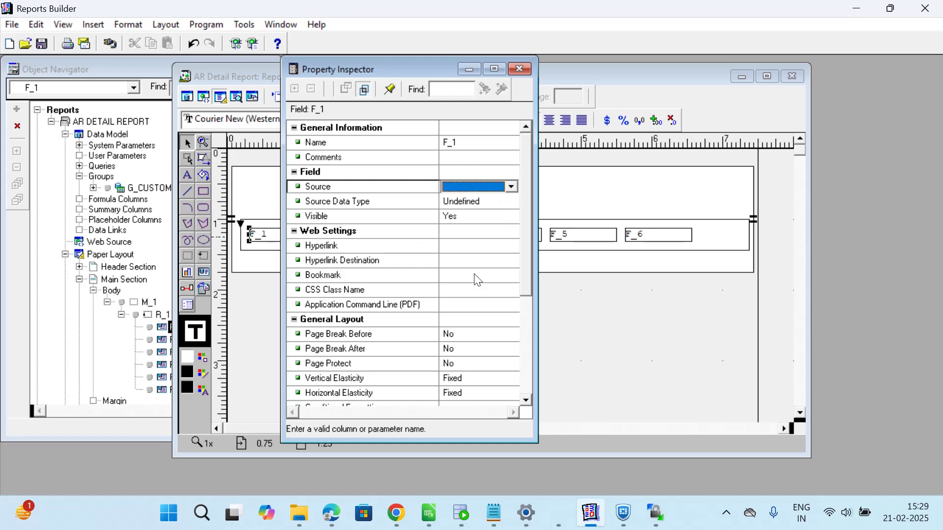
Rename the first field as F_INV_NO and close its properties.
{"action": "left_click", "coordinate": [479, 142]}
{"action": "left_click", "coordinate": [479, 142]}
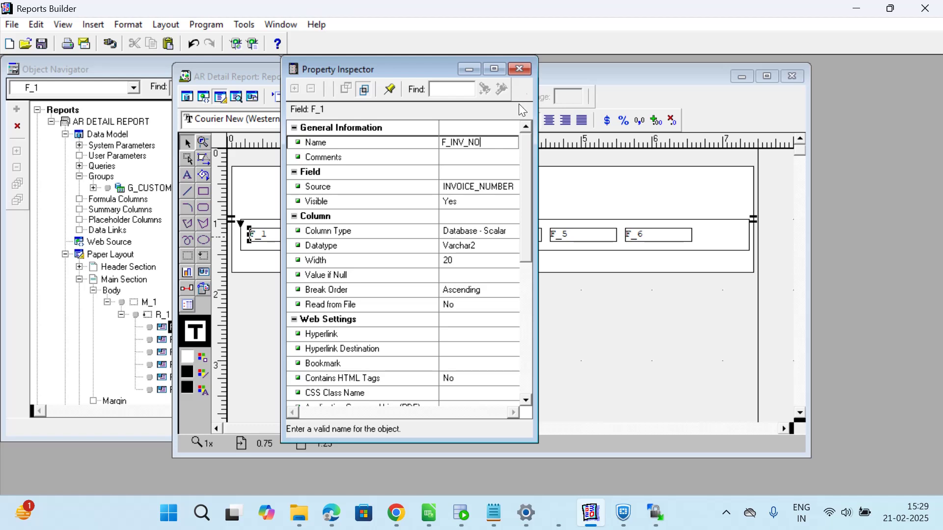
{"action": "key", "text": "Return"}
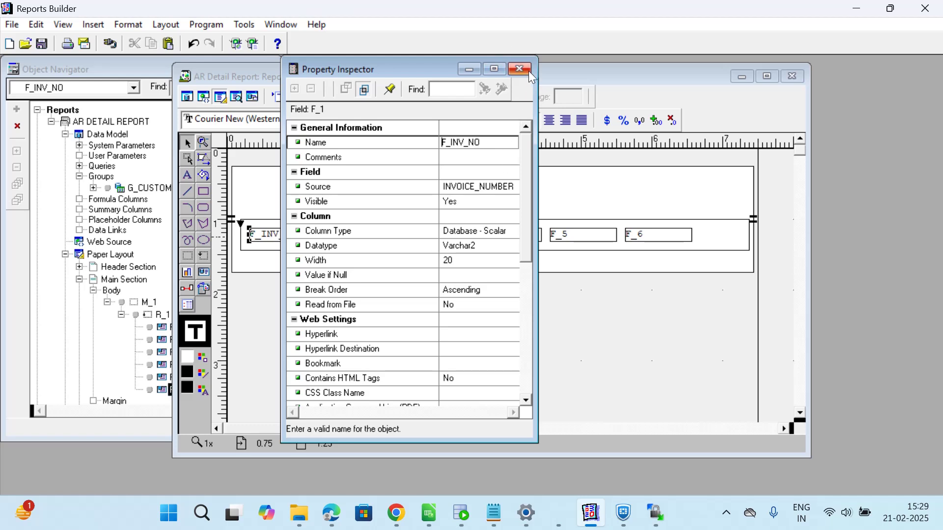
{"action": "left_click", "coordinate": [520, 68]}
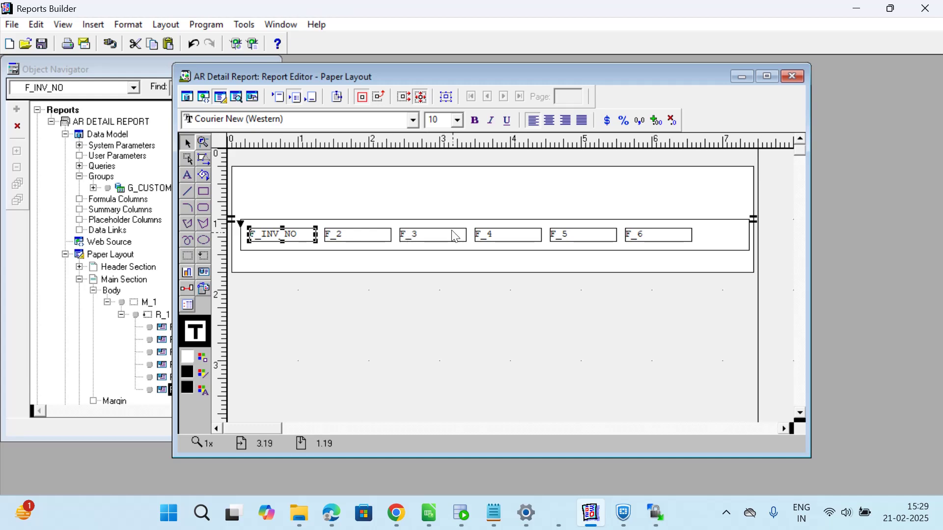
Set the source of the second field, F_2, to the INVOICE_DATE column.
{"action": "double_click", "coordinate": [342, 240]}
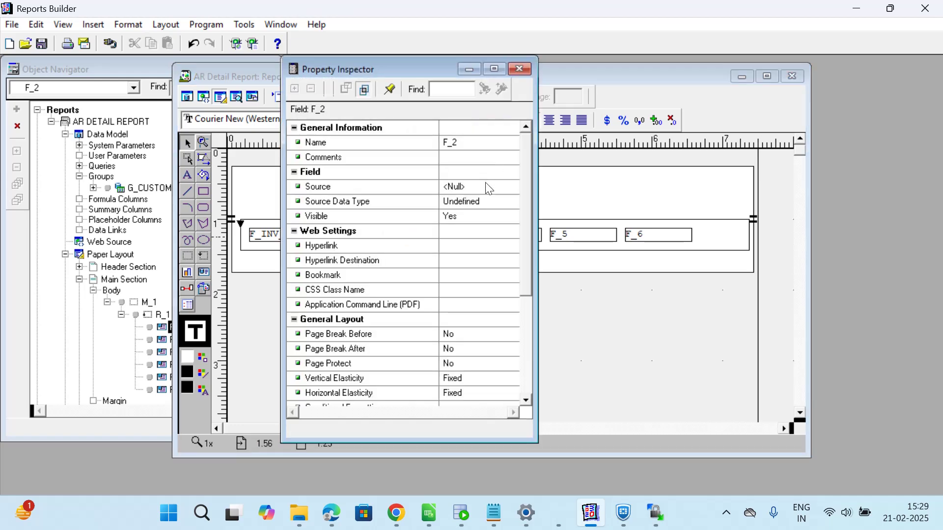
{"action": "left_click", "coordinate": [487, 187]}
{"action": "left_click", "coordinate": [512, 186]}
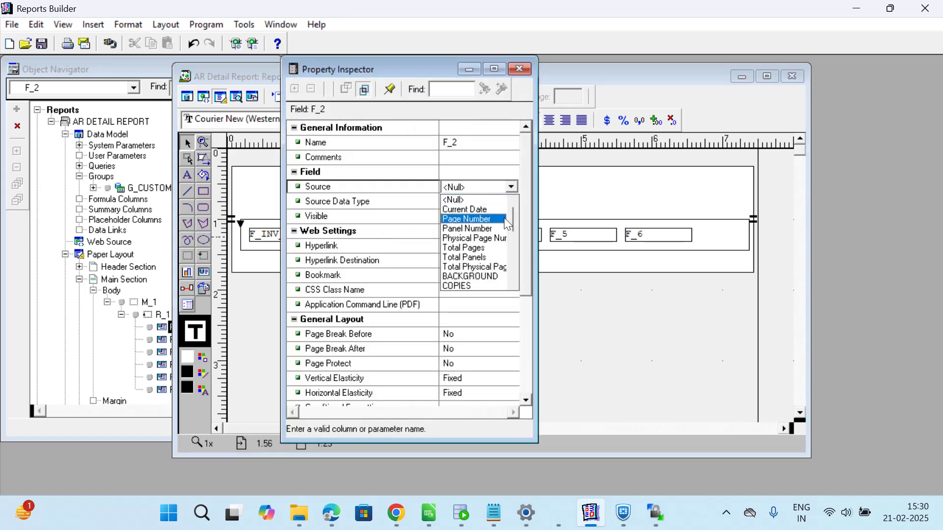
{"action": "scroll", "coordinate": [490, 254], "scroll_direction": "down", "scroll_amount": 4}
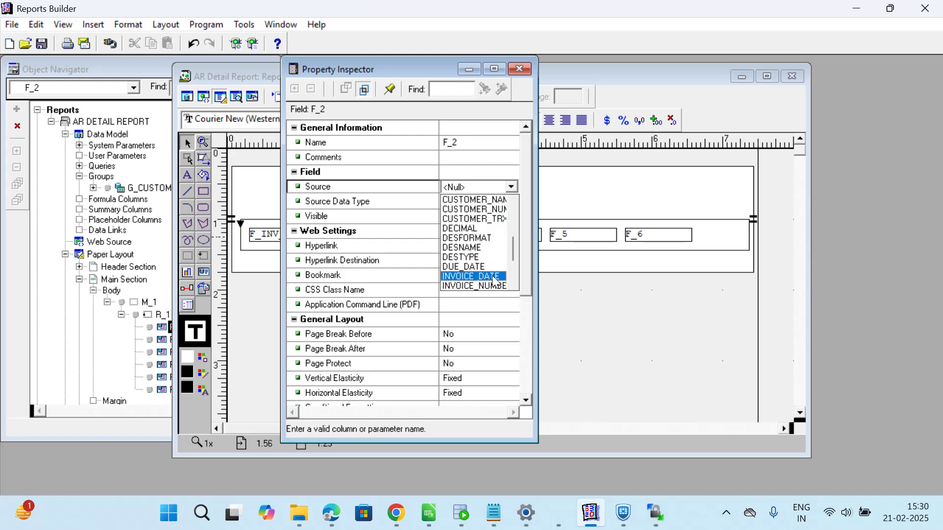
{"action": "scroll", "coordinate": [495, 281], "scroll_direction": "down", "scroll_amount": 2}
{"action": "left_click", "coordinate": [485, 210]}
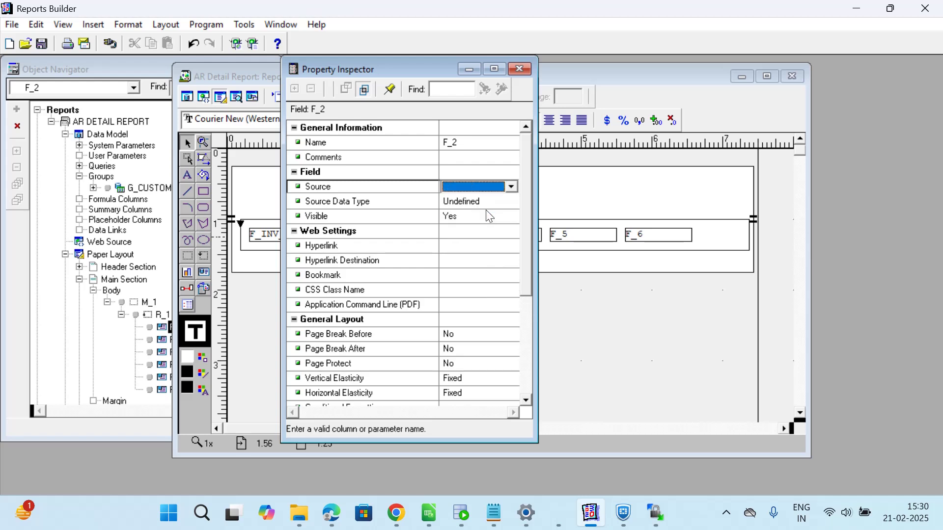
Rename the second field as F_INV_DATE and close its properties.
{"action": "left_click", "coordinate": [476, 142]}
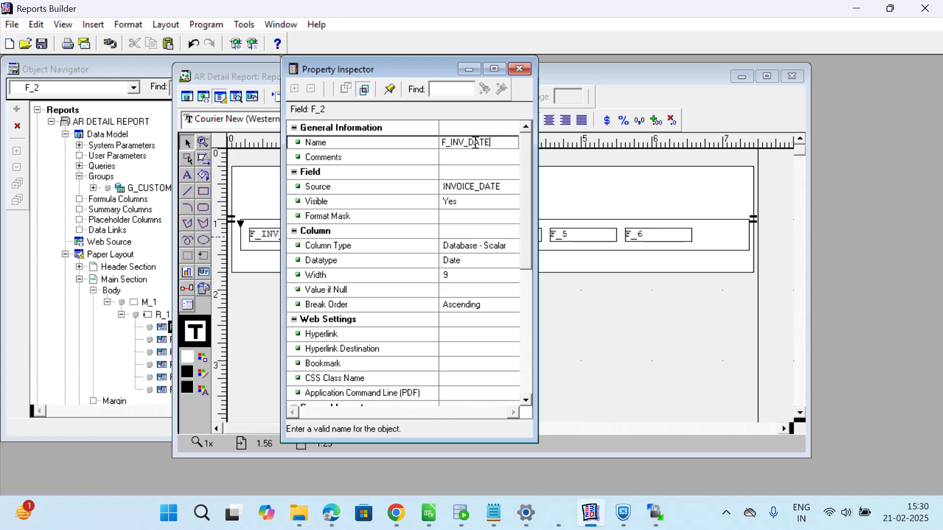
{"action": "key", "text": "Return"}
{"action": "left_click", "coordinate": [521, 69]}
Set the source of the third field, F_3, to the CUSTOMER_NAME column.
{"action": "left_click", "coordinate": [424, 237]}
{"action": "double_click", "coordinate": [422, 233]}
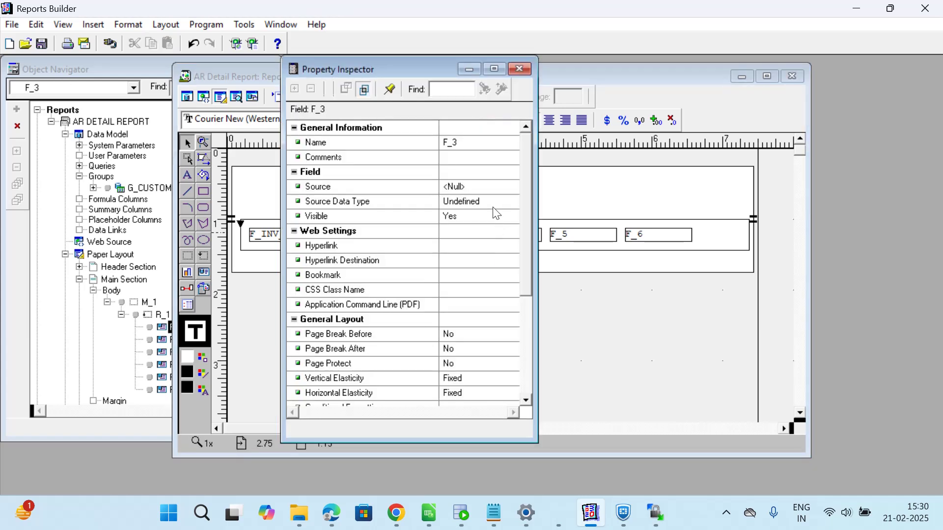
{"action": "left_click", "coordinate": [486, 187]}
{"action": "left_click", "coordinate": [511, 187]}
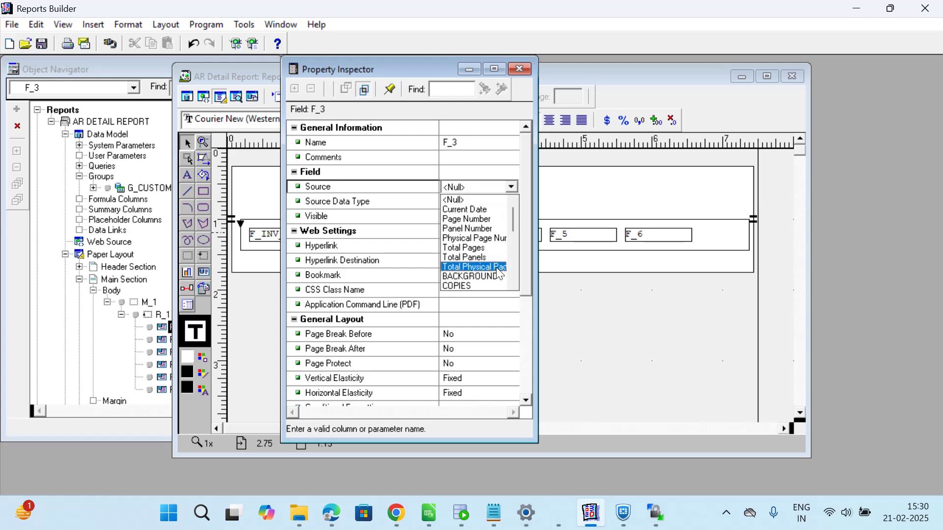
{"action": "scroll", "coordinate": [499, 255], "scroll_direction": "down", "scroll_amount": 4}
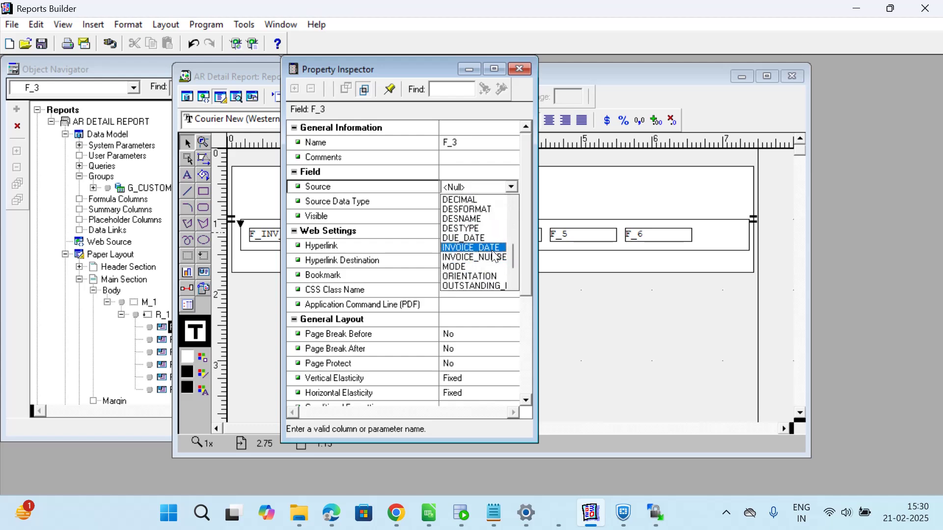
{"action": "scroll", "coordinate": [497, 277], "scroll_direction": "down", "scroll_amount": 2}
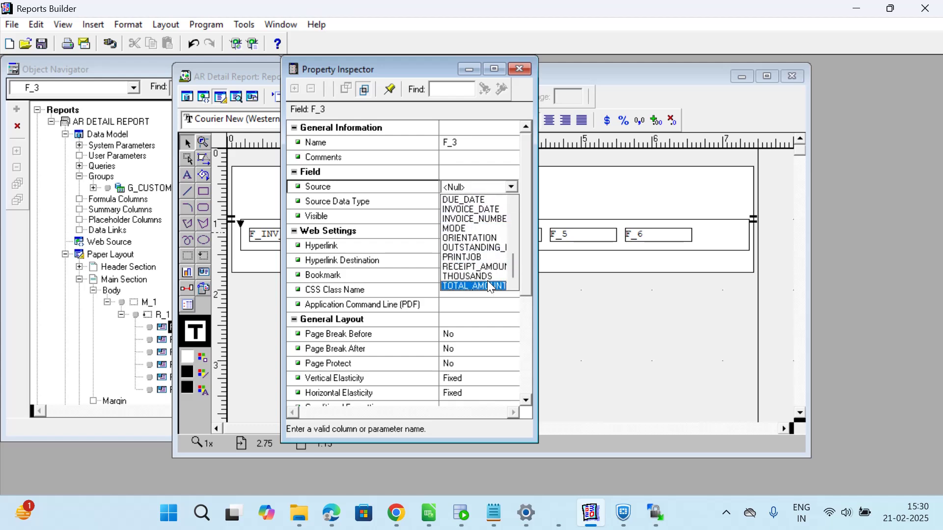
{"action": "scroll", "coordinate": [488, 268], "scroll_direction": "up", "scroll_amount": 3}
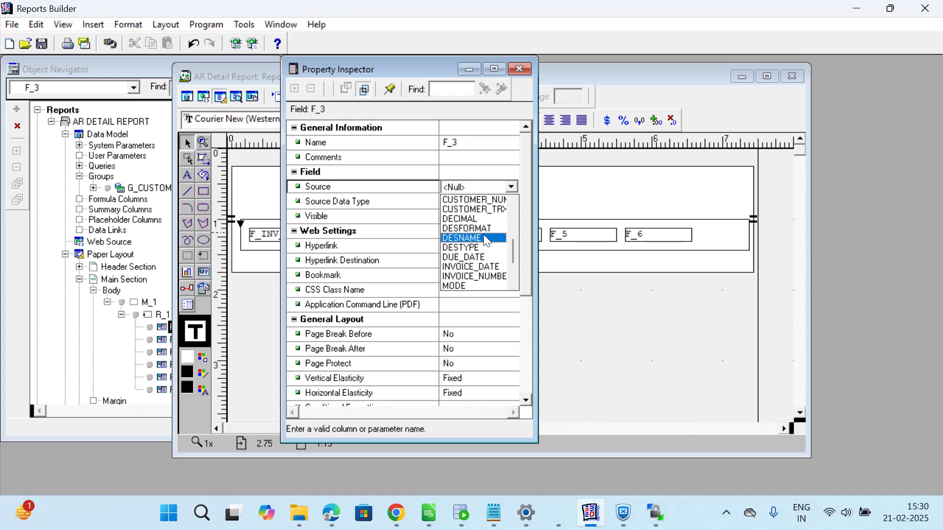
{"action": "scroll", "coordinate": [483, 208], "scroll_direction": "up", "scroll_amount": 3}
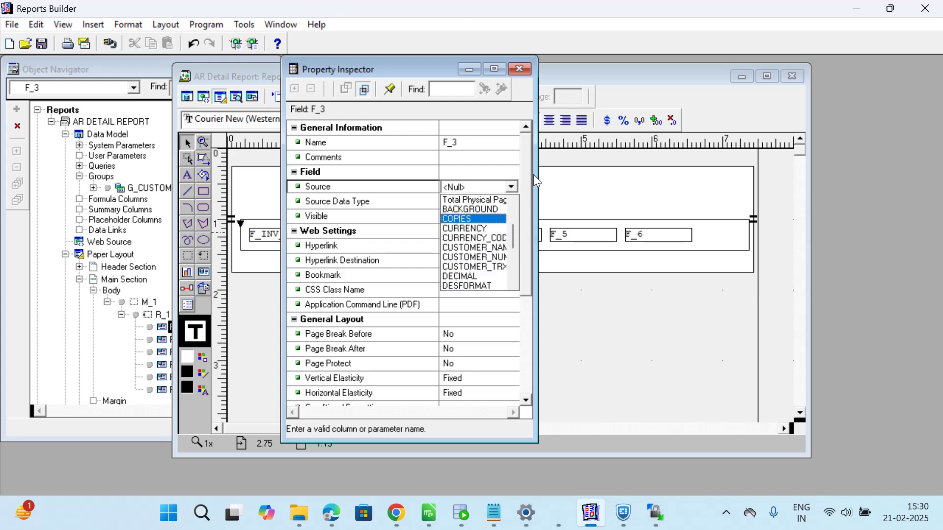
{"action": "left_click", "coordinate": [489, 248]}
Rename the third field as F_CUST_NAME and close its properties.
{"action": "left_click", "coordinate": [479, 148]}
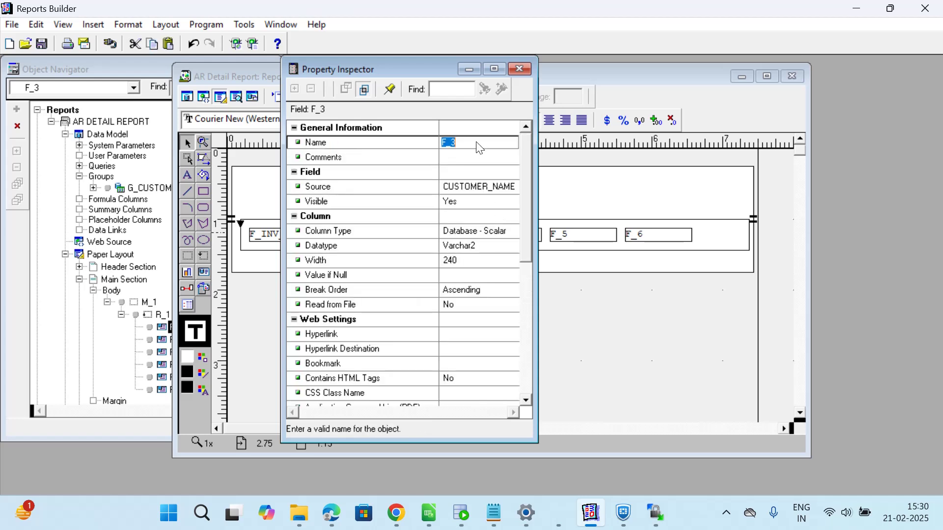
{"action": "left_click", "coordinate": [479, 143]}
{"action": "key", "text": "Return"}
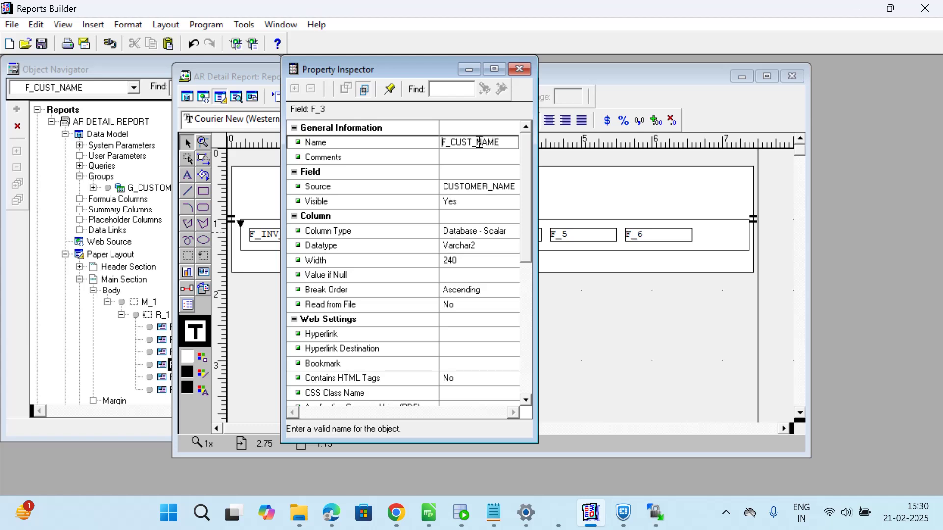
{"action": "left_click", "coordinate": [521, 70]}
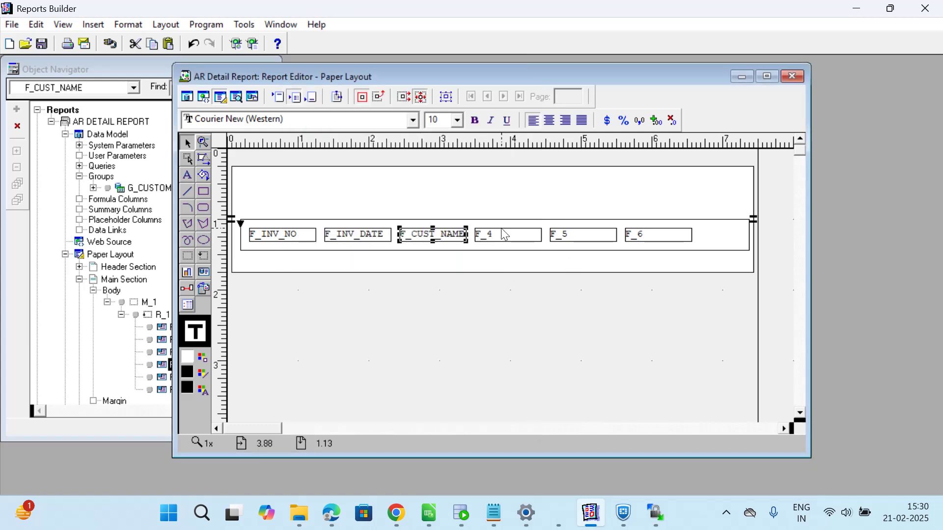
Set the source of the fourth field, F_4, to the CURRENCY_CODE column.
{"action": "left_click", "coordinate": [508, 240]}
{"action": "double_click", "coordinate": [508, 239]}
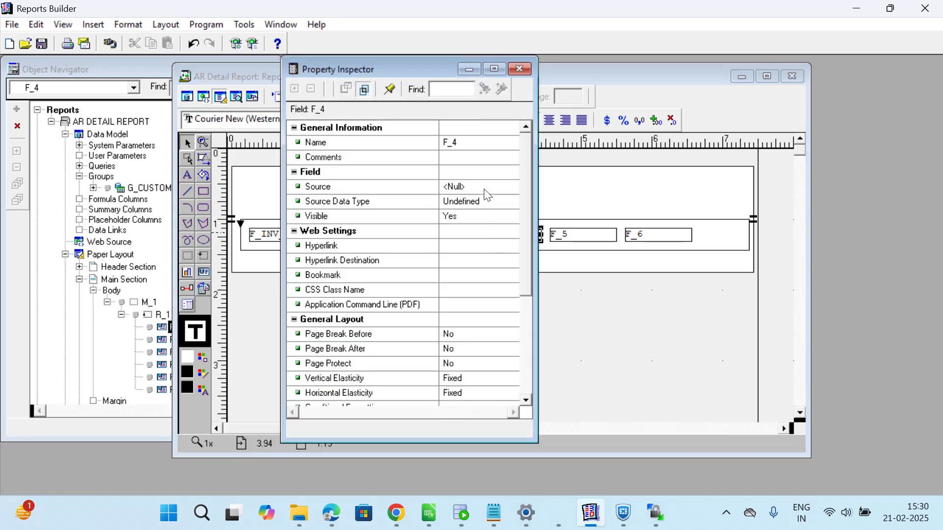
{"action": "left_click", "coordinate": [484, 188]}
{"action": "left_click", "coordinate": [512, 188]}
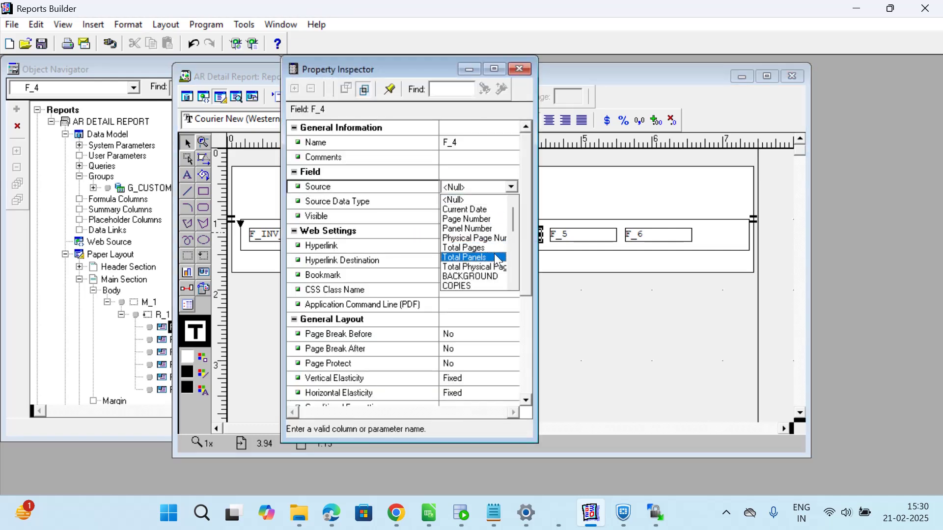
{"action": "scroll", "coordinate": [497, 261], "scroll_direction": "down", "scroll_amount": 3}
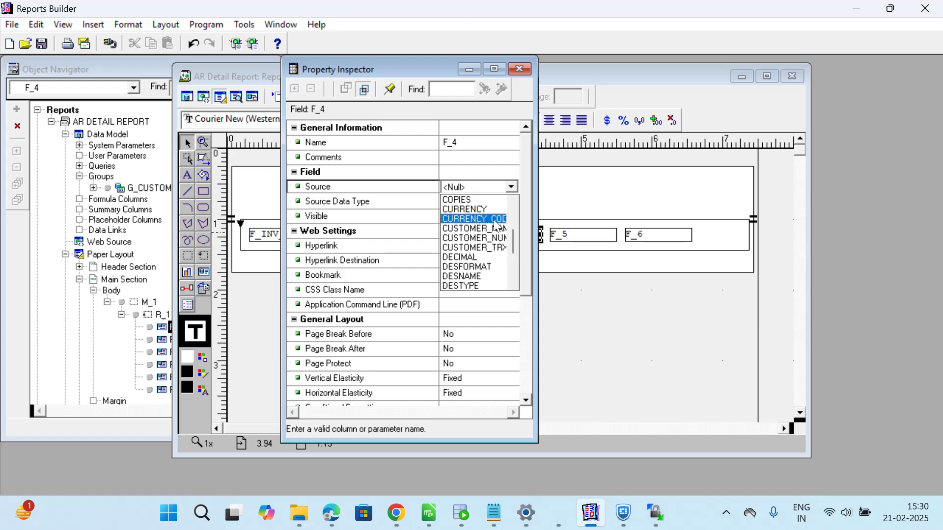
{"action": "left_click", "coordinate": [495, 221]}
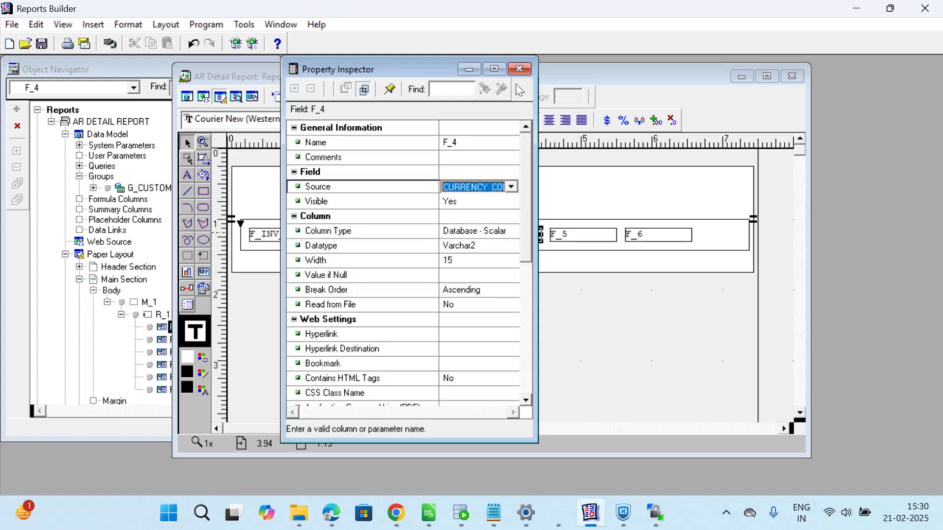
Rename the fourth field as F_CURR_CODE and close its properties.
{"action": "left_click", "coordinate": [467, 144]}
{"action": "left_click", "coordinate": [468, 145]}
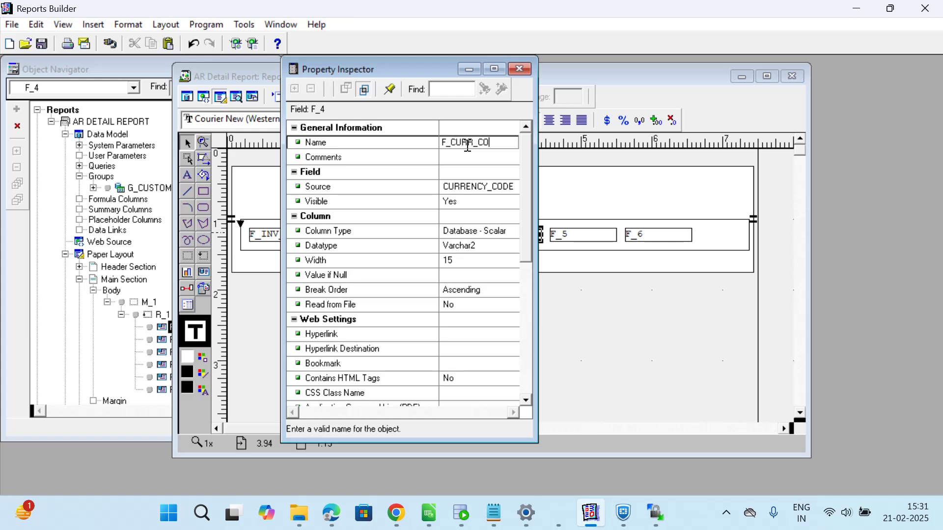
{"action": "type", "text": "CURR_CODE"}
{"action": "key", "text": "Return"}
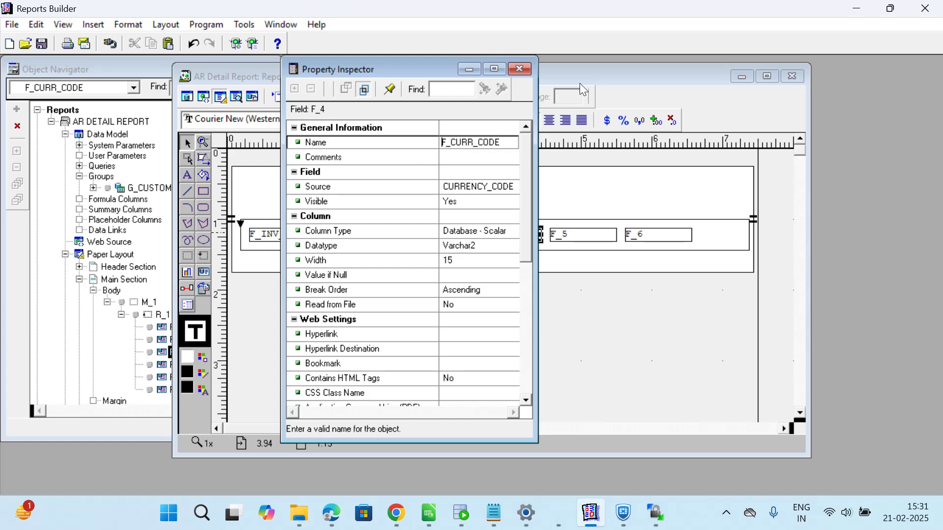
{"action": "left_click", "coordinate": [520, 68]}
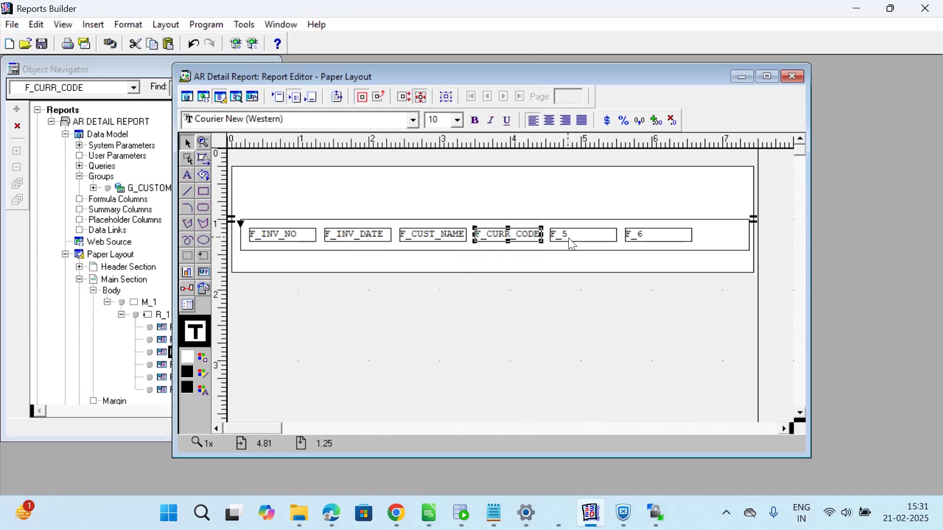
Set the source of the fifth field, F_5, to the TOTAL_AMOUNT column.
{"action": "left_click", "coordinate": [572, 242]}
{"action": "double_click", "coordinate": [572, 236]}
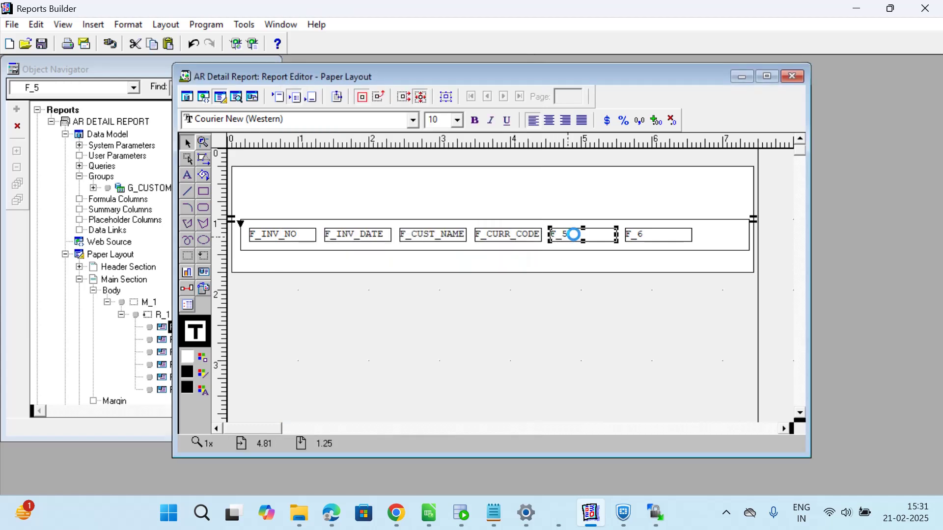
{"action": "left_click", "coordinate": [474, 187]}
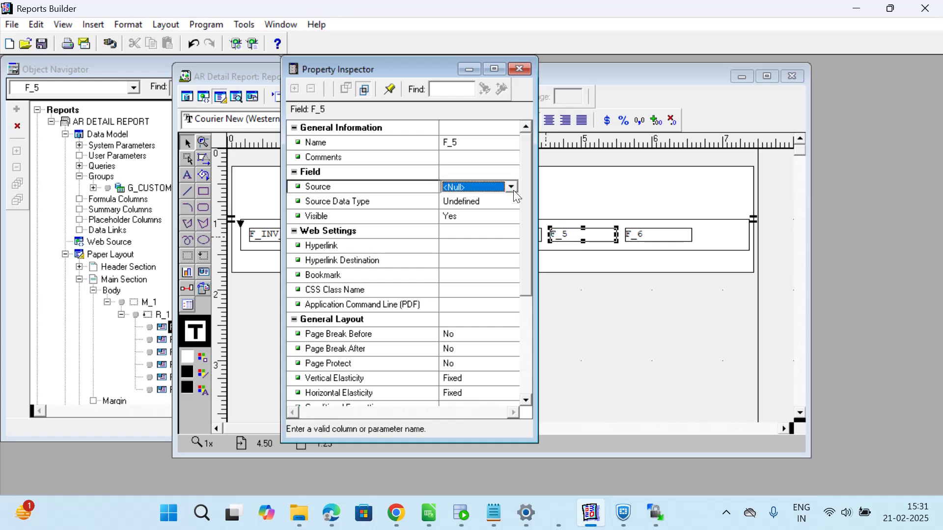
{"action": "left_click", "coordinate": [512, 187]}
{"action": "scroll", "coordinate": [481, 246], "scroll_direction": "down", "scroll_amount": 5}
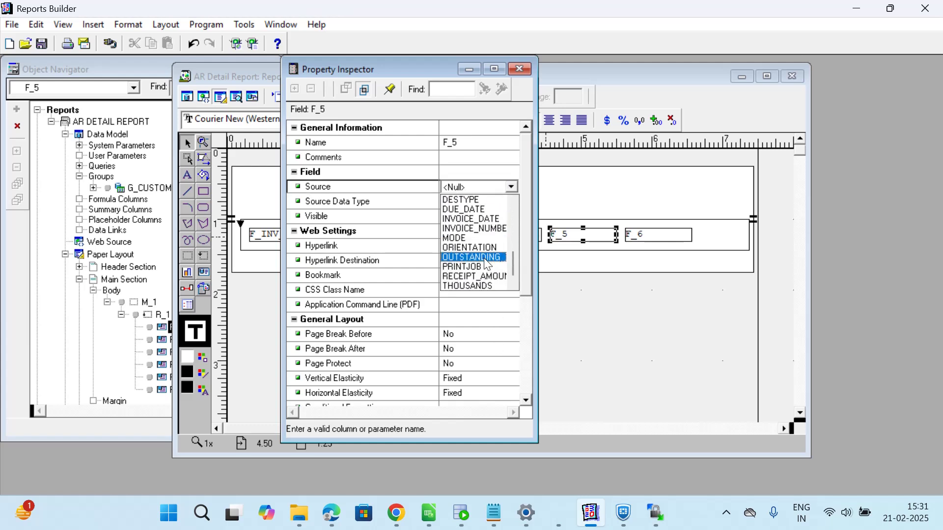
{"action": "scroll", "coordinate": [485, 257], "scroll_direction": "down", "scroll_amount": 1}
{"action": "left_click", "coordinate": [488, 286]}
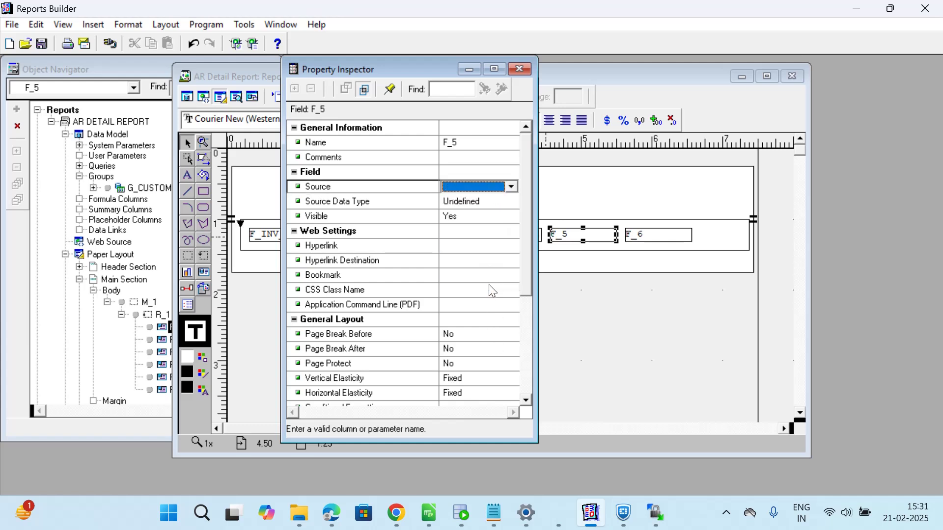
Rename the fifth field as F_AMT and close its properties.
{"action": "left_click", "coordinate": [473, 143]}
{"action": "key", "text": "BackSpace"}
{"action": "type", "text": "A"}
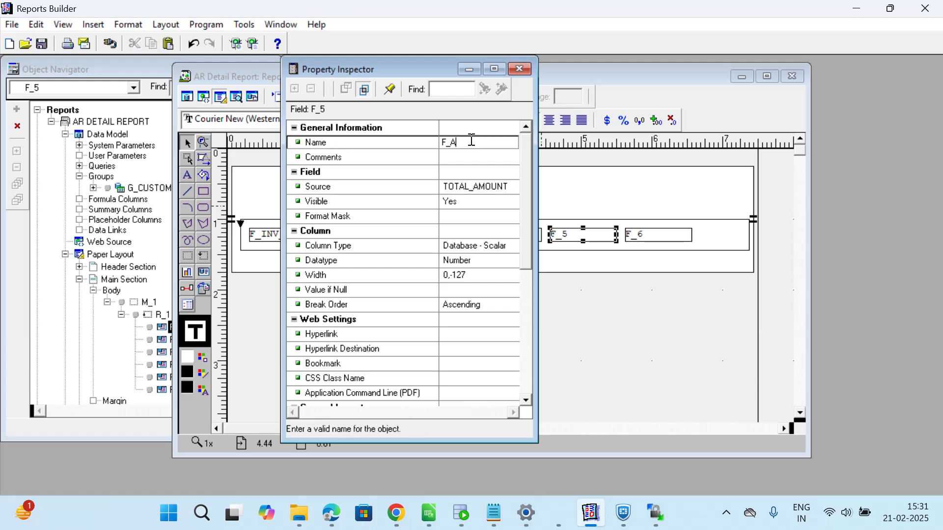
{"action": "type", "text": "MT"}
{"action": "key", "text": "Return"}
{"action": "left_click", "coordinate": [522, 68]}
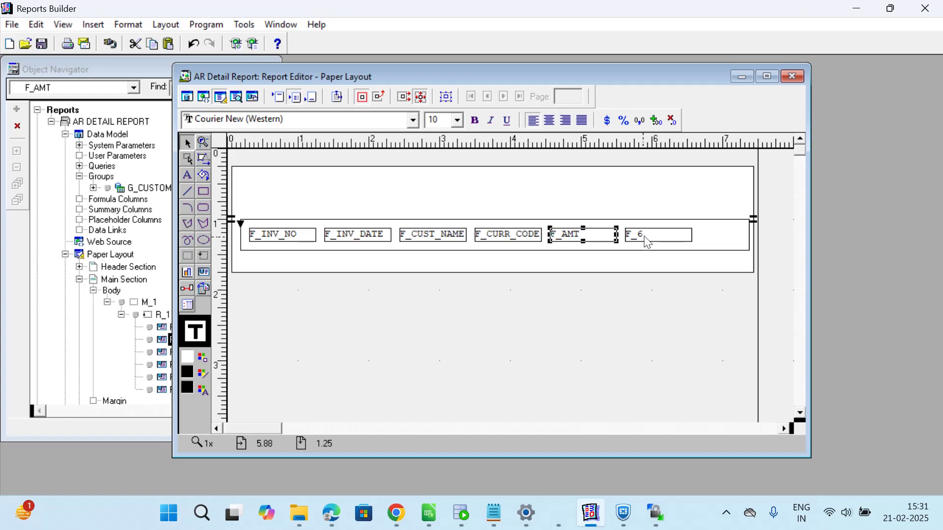
Open the properties of the sixth field, F_6, and look through the available source columns.
{"action": "left_click", "coordinate": [644, 237]}
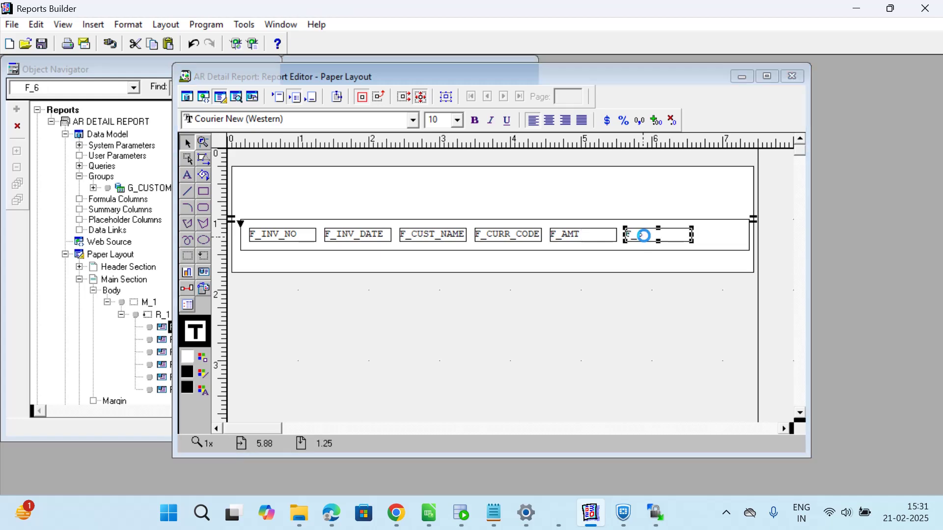
{"action": "double_click", "coordinate": [644, 236]}
{"action": "left_click", "coordinate": [471, 145]}
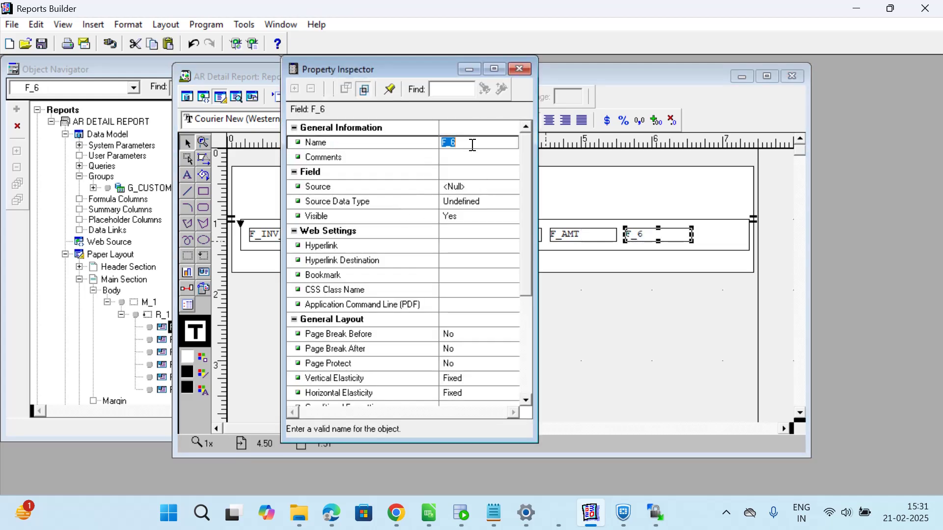
{"action": "left_click", "coordinate": [514, 185]}
{"action": "left_click", "coordinate": [514, 185]}
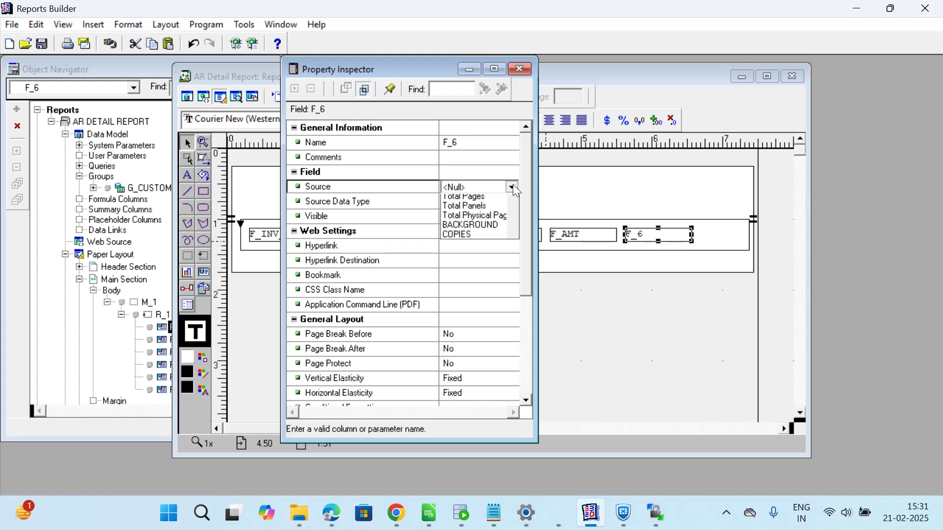
{"action": "scroll", "coordinate": [488, 274], "scroll_direction": "down", "scroll_amount": 3}
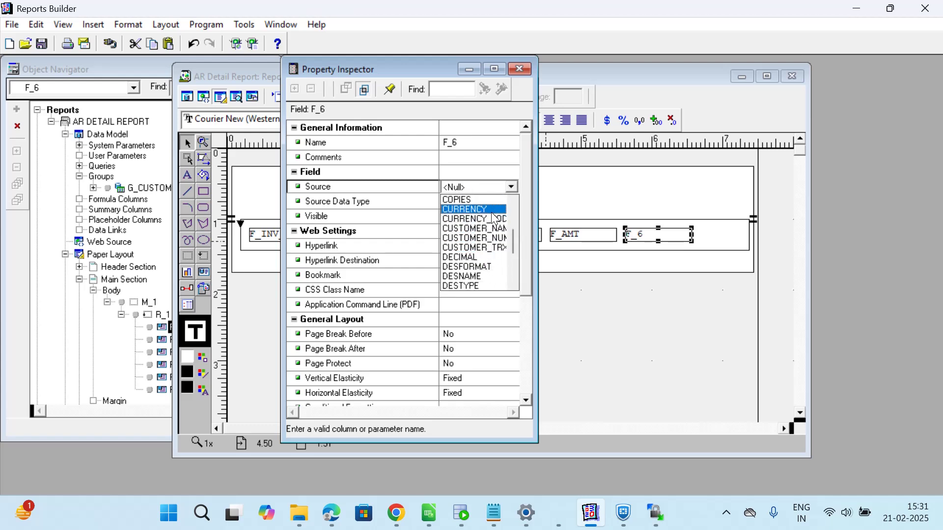
{"action": "scroll", "coordinate": [494, 241], "scroll_direction": "up", "scroll_amount": 2}
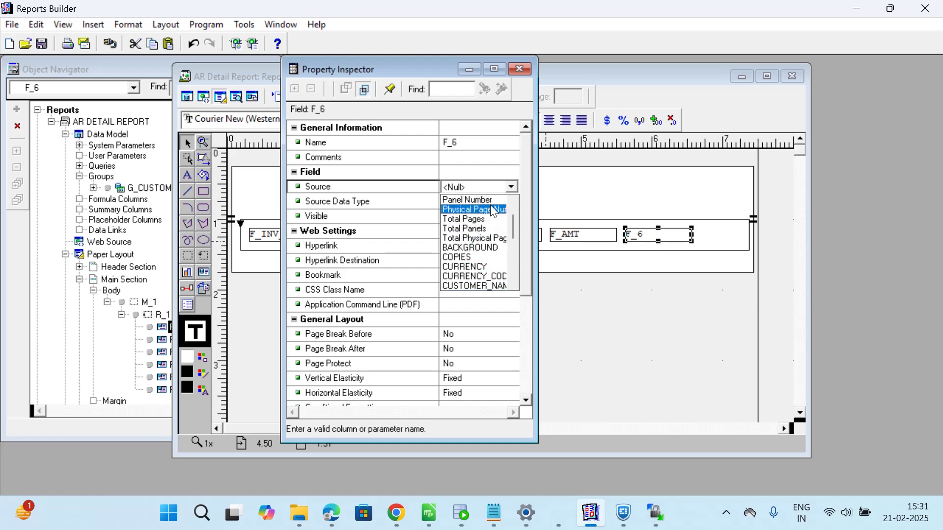
{"action": "scroll", "coordinate": [493, 249], "scroll_direction": "down", "scroll_amount": 3}
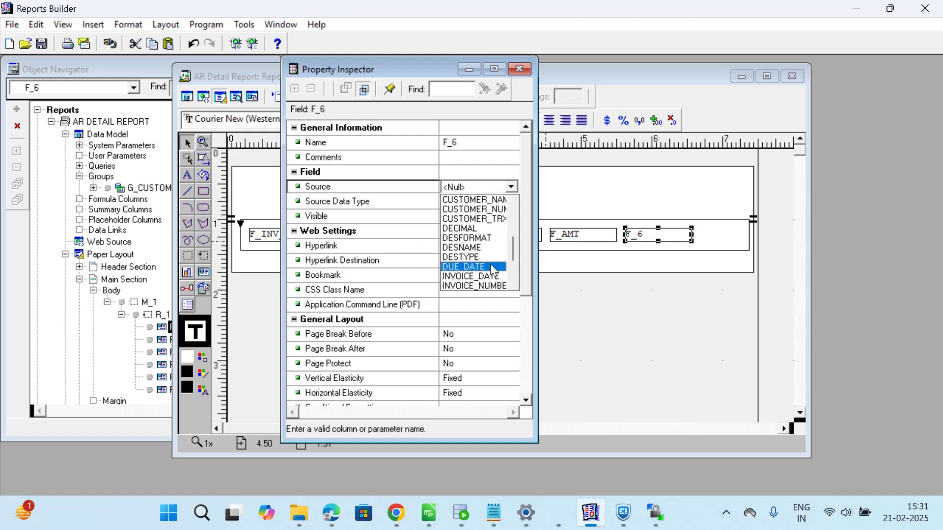
{"action": "scroll", "coordinate": [493, 250], "scroll_direction": "down", "scroll_amount": 2}
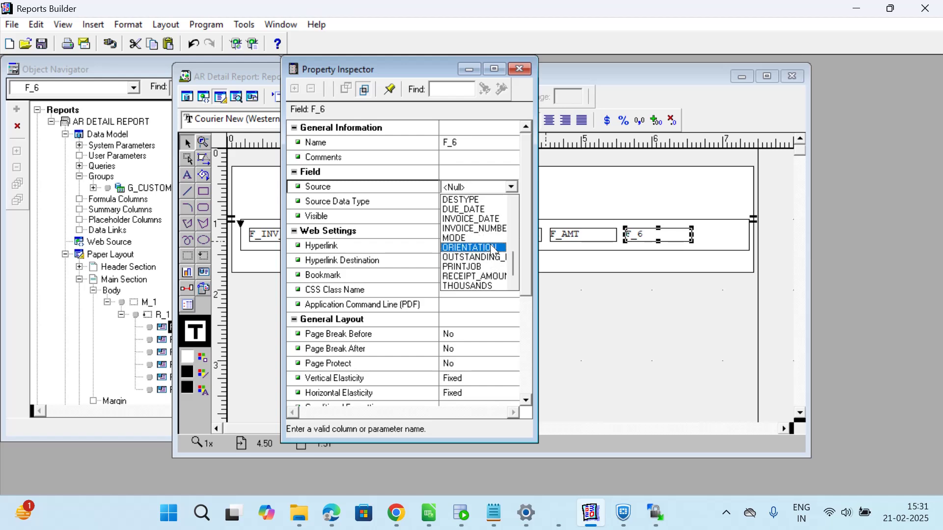
{"action": "scroll", "coordinate": [491, 273], "scroll_direction": "down", "scroll_amount": 1}
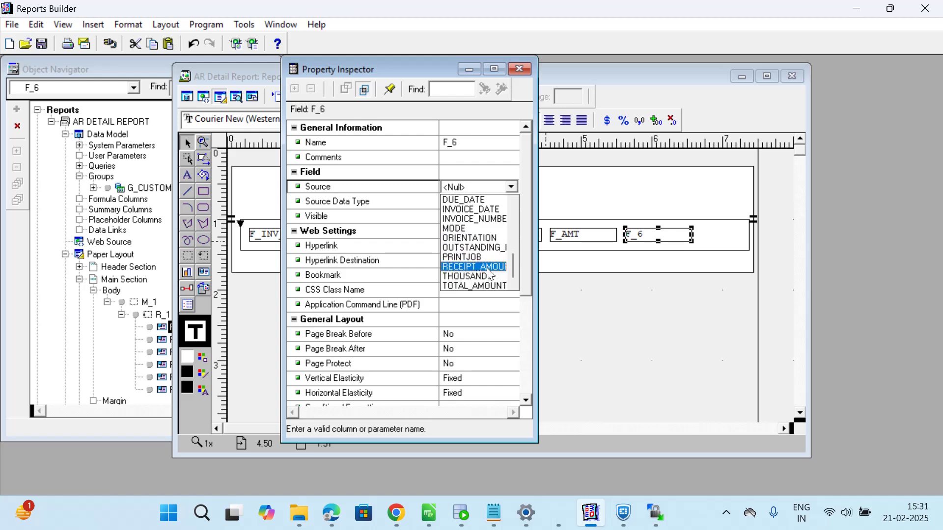
{"action": "scroll", "coordinate": [490, 267], "scroll_direction": "up", "scroll_amount": 2}
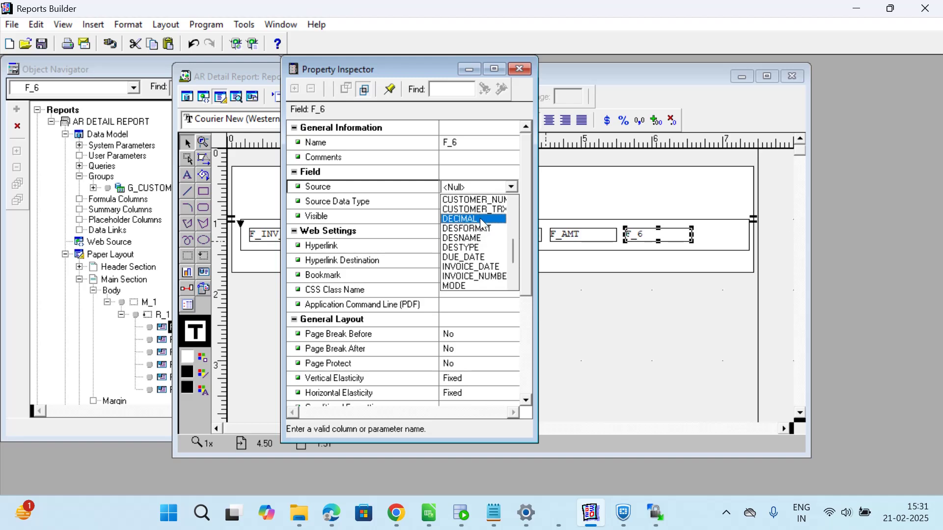
{"action": "scroll", "coordinate": [479, 221], "scroll_direction": "up", "scroll_amount": 2}
Switch to Oracle SQL Developer to check the column aliases in the receivables query, then return to Reports Builder.
{"action": "left_click", "coordinate": [461, 514]}
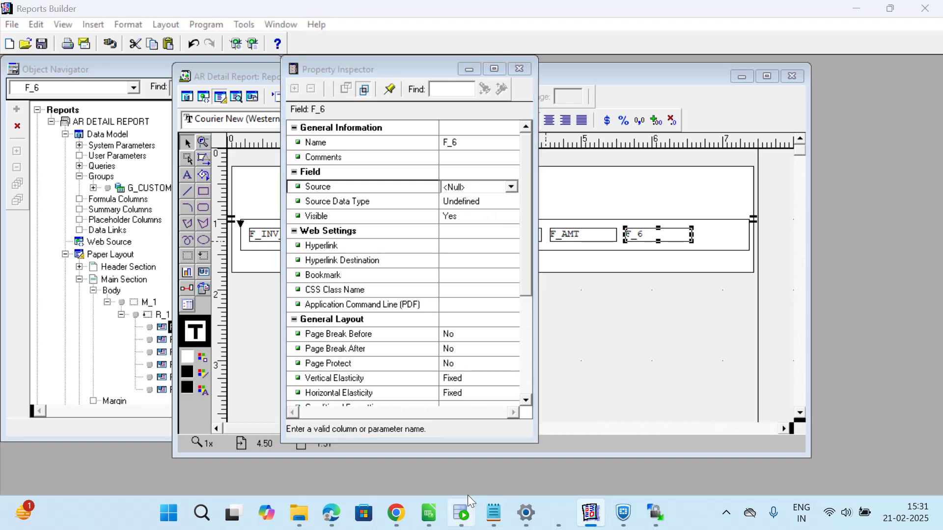
{"action": "left_click", "coordinate": [351, 305]}
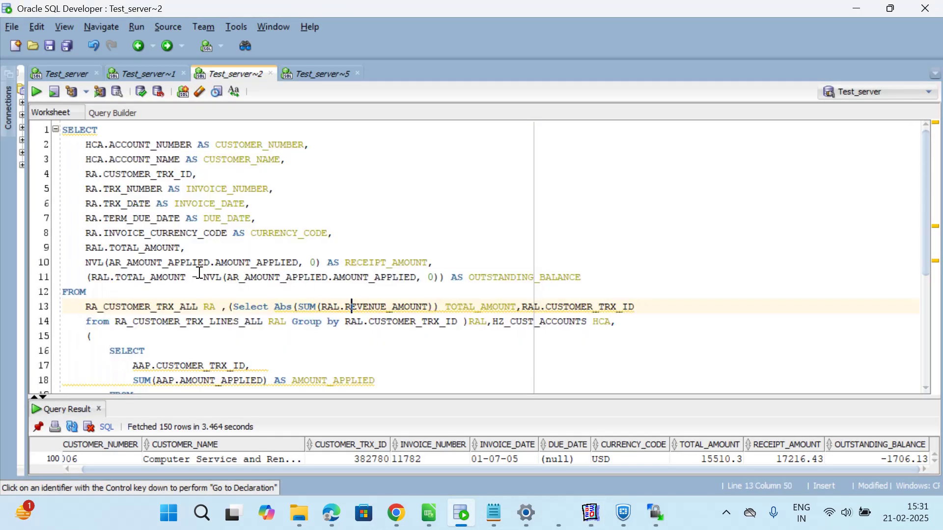
{"action": "left_click", "coordinate": [860, 9]}
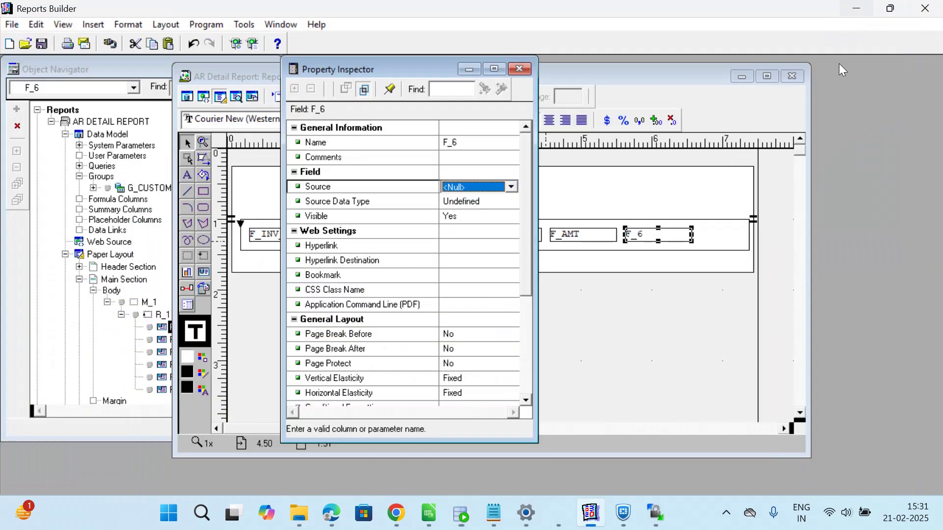
Set the source of the sixth field, F_6, to the OUTSTANDING_BALANCE column.
{"action": "left_click", "coordinate": [512, 187]}
{"action": "left_click", "coordinate": [512, 186]}
{"action": "scroll", "coordinate": [481, 256], "scroll_direction": "down", "scroll_amount": 2}
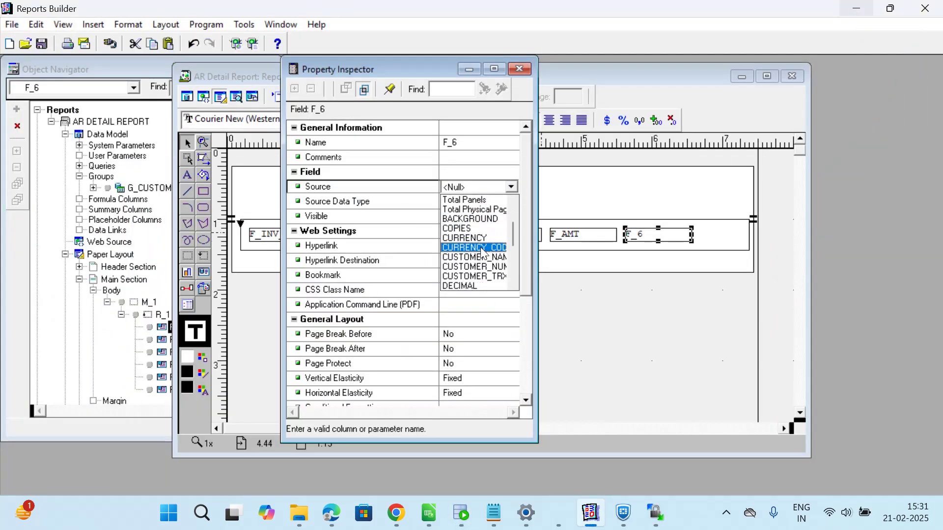
{"action": "scroll", "coordinate": [484, 265], "scroll_direction": "down", "scroll_amount": 2}
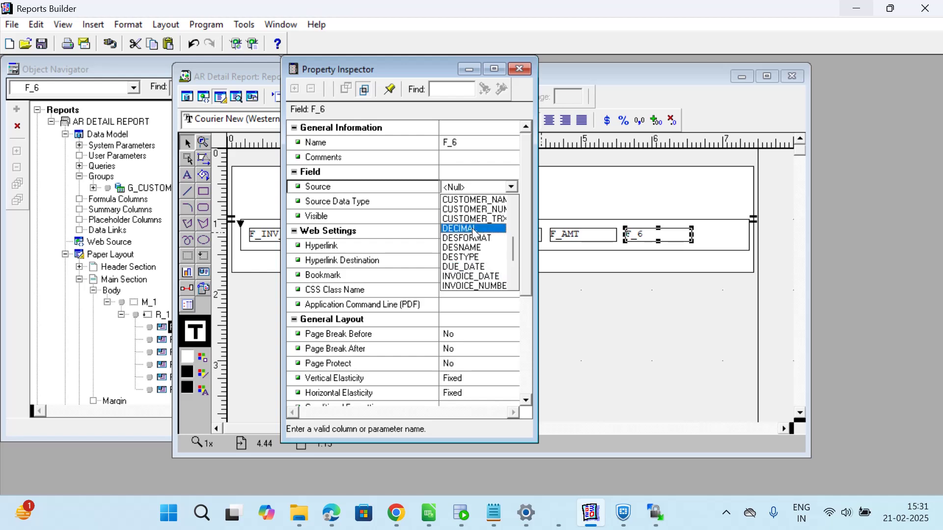
{"action": "scroll", "coordinate": [482, 272], "scroll_direction": "down", "scroll_amount": 1}
{"action": "scroll", "coordinate": [483, 276], "scroll_direction": "down", "scroll_amount": 2}
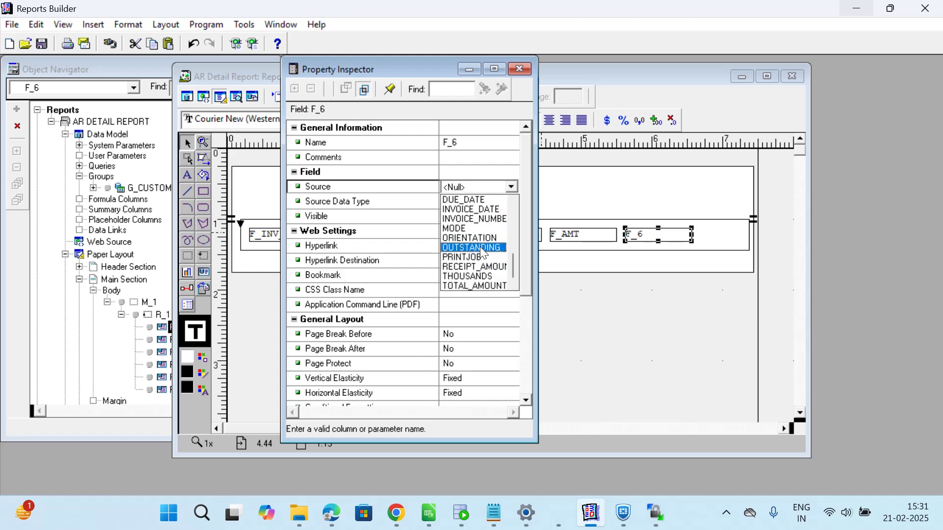
{"action": "left_click", "coordinate": [495, 261]}
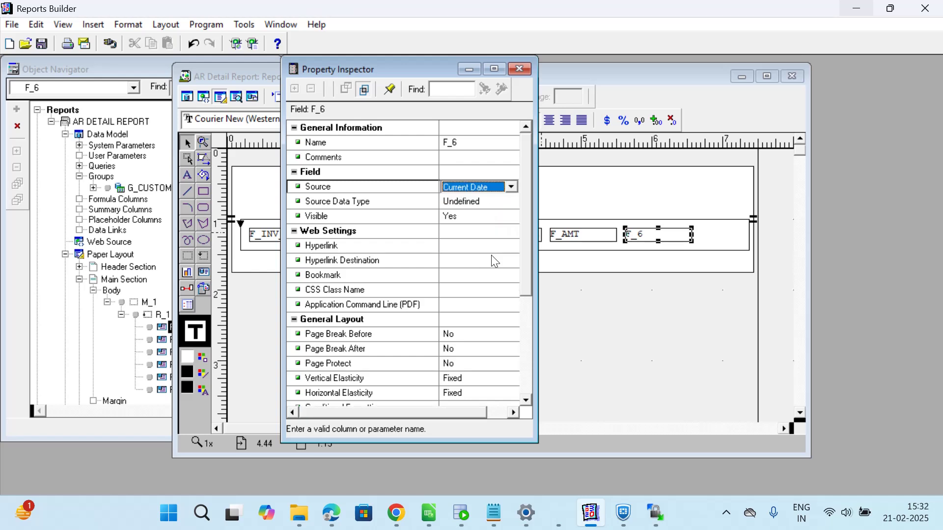
Rename the sixth field as F_BALANCE and close its properties.
{"action": "left_click", "coordinate": [471, 145]}
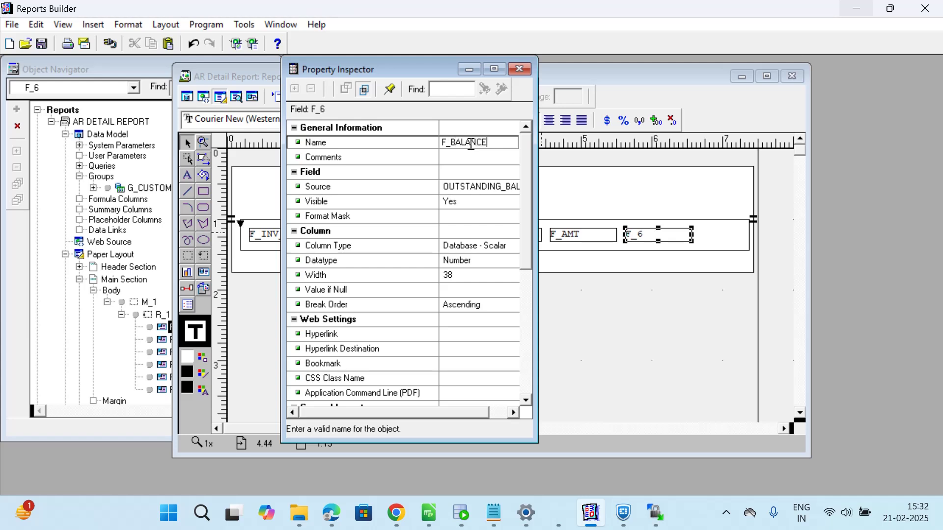
{"action": "key", "text": "Return"}
{"action": "left_click", "coordinate": [520, 68]}
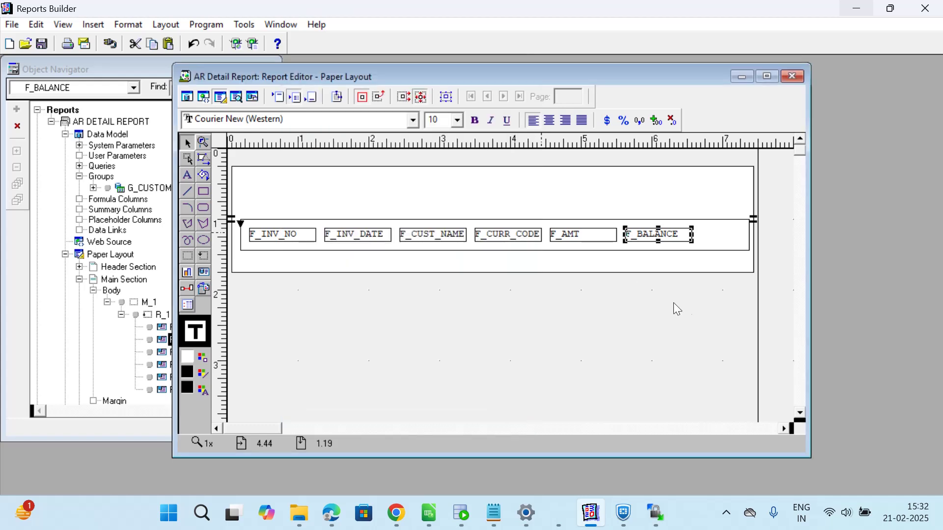
{"action": "left_click", "coordinate": [727, 242]}
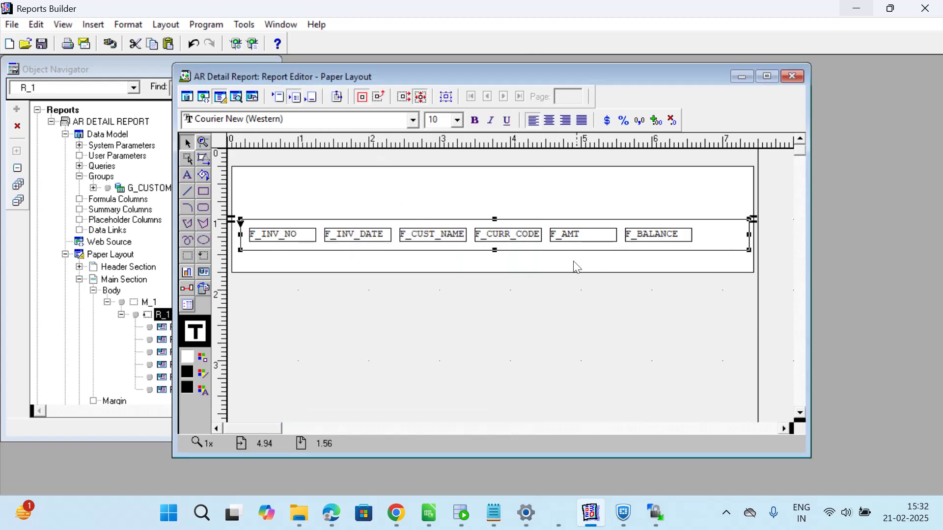
Close the layout editor, run the report, examine the invoice rows in the paper design preview and close it.
{"action": "left_click", "coordinate": [792, 78]}
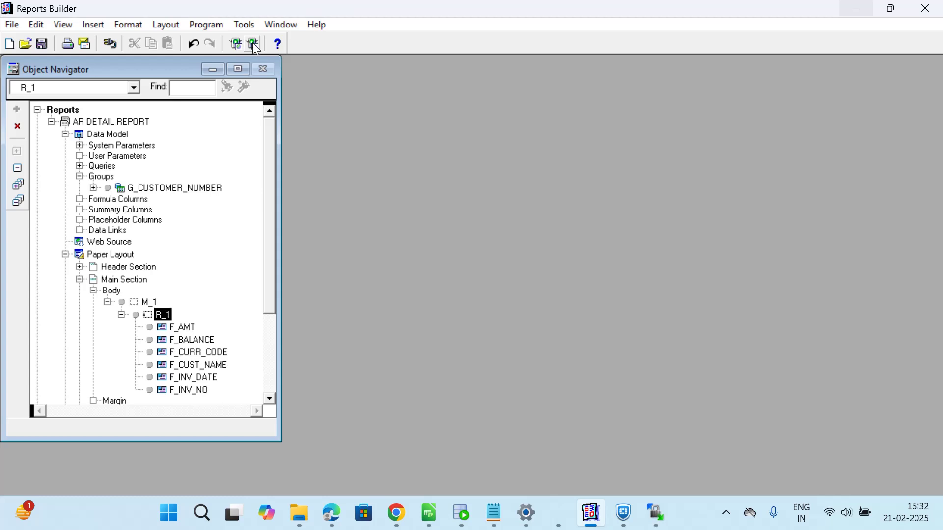
{"action": "left_click", "coordinate": [254, 44]}
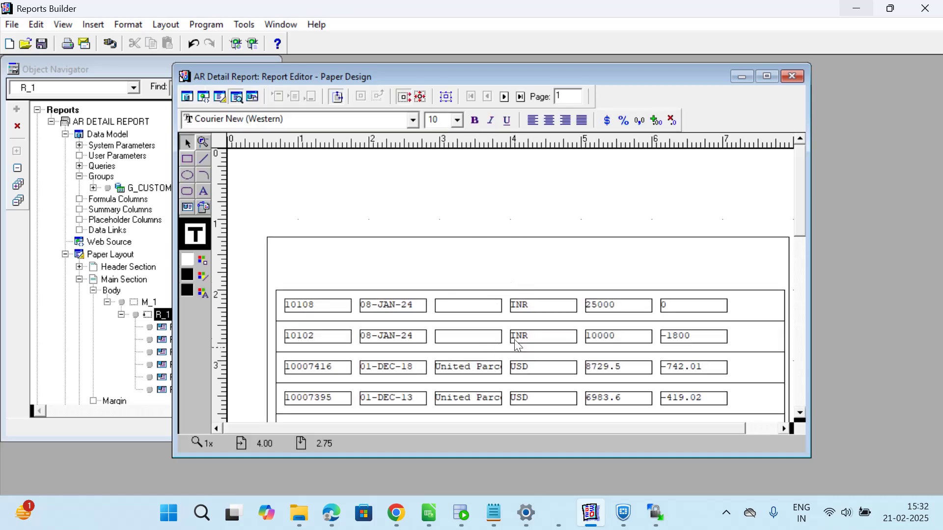
{"action": "mouse_move", "coordinate": [799, 229]}
{"action": "left_mouse_down"}
{"action": "mouse_move", "coordinate": [806, 394]}
{"action": "mouse_move", "coordinate": [797, 241]}
{"action": "left_mouse_up"}
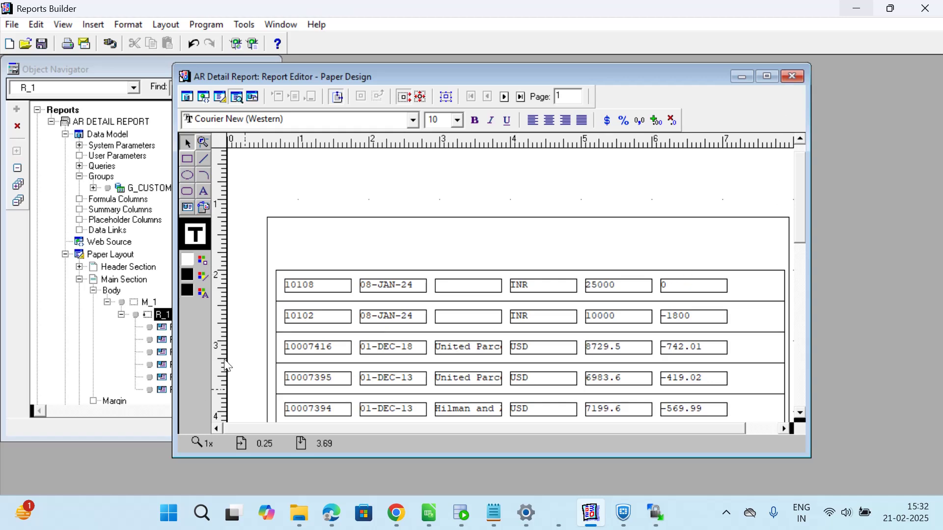
{"action": "left_click", "coordinate": [792, 75]}
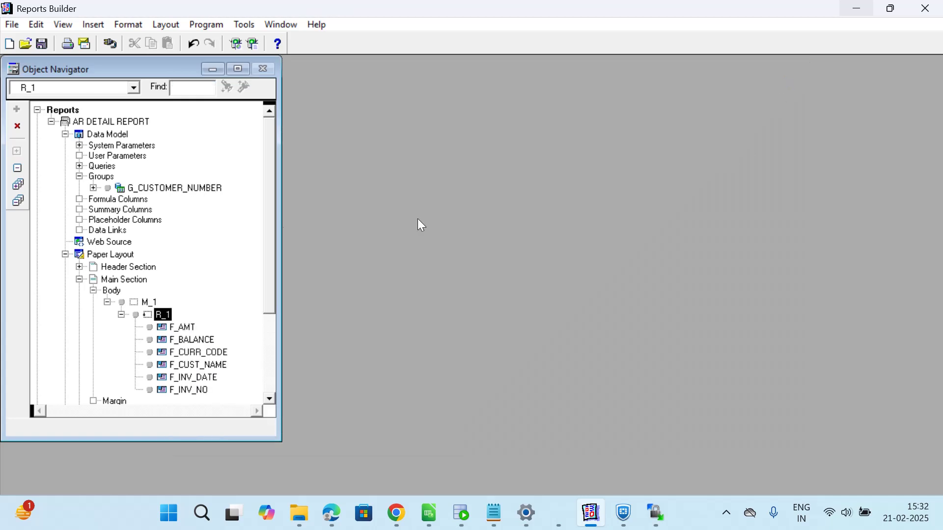
Reopen the report editor from the data model and return to the paper layout.
{"action": "double_click", "coordinate": [81, 136]}
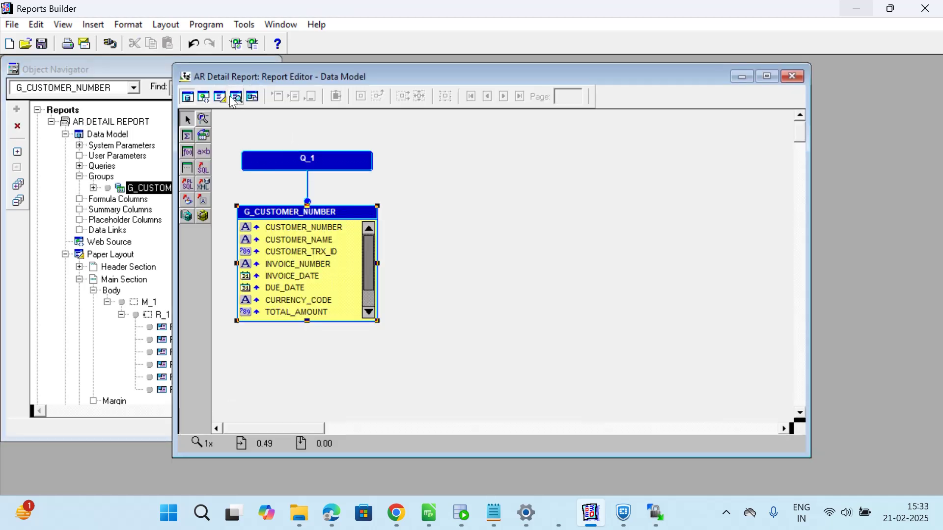
{"action": "left_click", "coordinate": [219, 96]}
{"action": "left_click", "coordinate": [249, 224]}
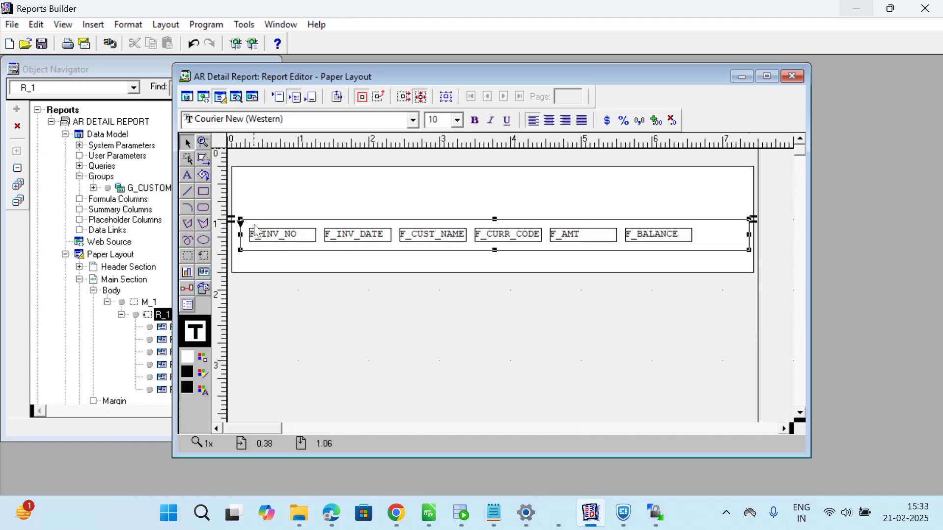
Add the text label "INV No" above the F_INV_NO field and widen it to nearly the field's width.
{"action": "left_click", "coordinate": [190, 175]}
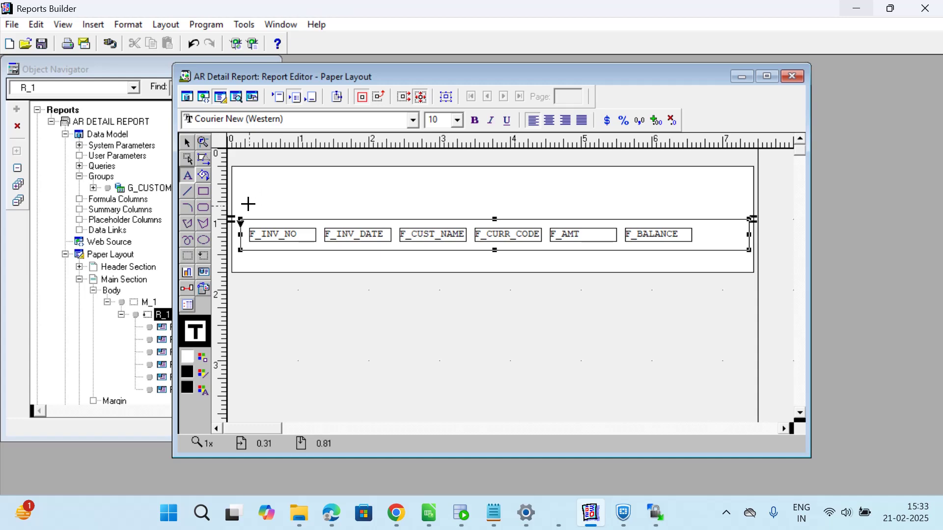
{"action": "left_click_drag", "start_coordinate": [249, 201], "coordinate": [312, 211]}
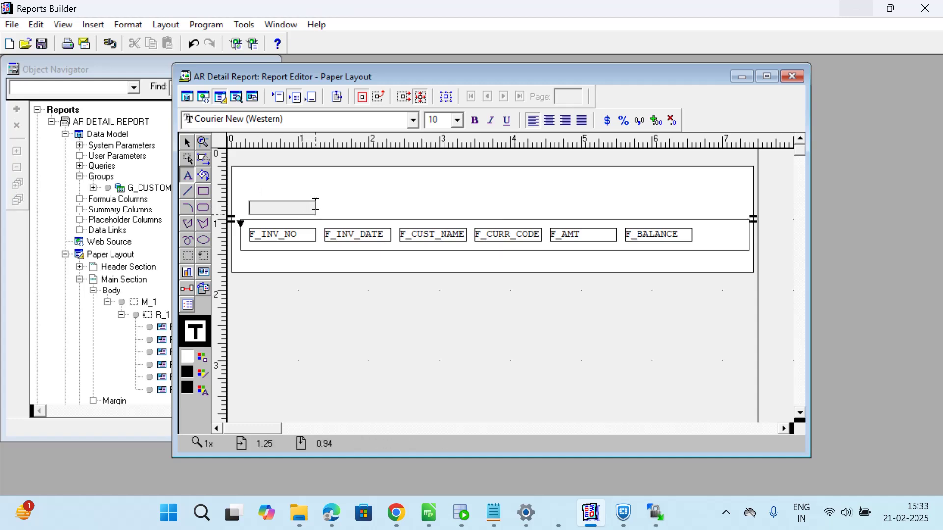
{"action": "type", "text": "INV No"}
{"action": "left_click", "coordinate": [276, 188]}
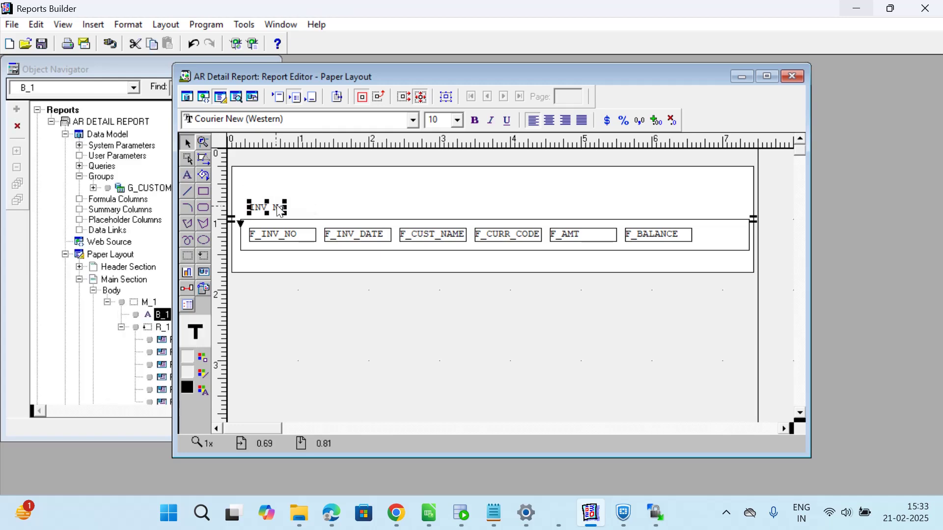
{"action": "left_click_drag", "start_coordinate": [289, 212], "coordinate": [312, 211]}
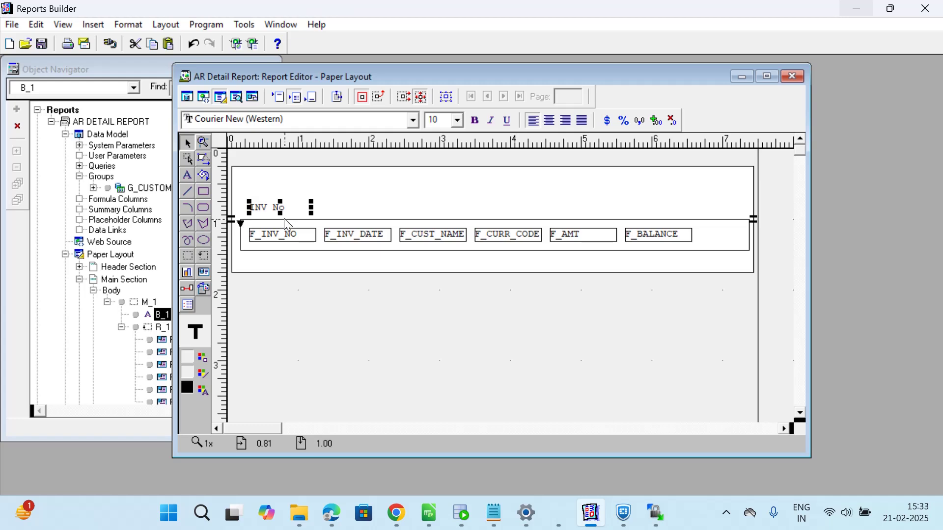
Duplicate the "INV No" heading and place the copy above the F_INV_DATE field, level with the original.
{"action": "key", "text": "ctrl+d"}
{"action": "key", "text": "Right"}
{"action": "key", "text": "Right"}
{"action": "key", "text": "Right"}
{"action": "key", "text": "Right"}
{"action": "key", "text": "Right"}
{"action": "key", "text": "Right"}
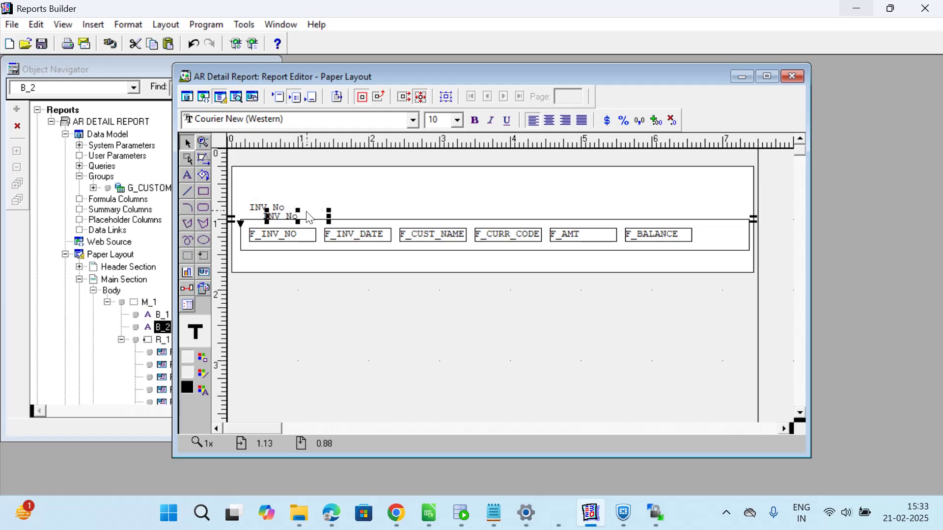
{"action": "key", "text": "Right"}
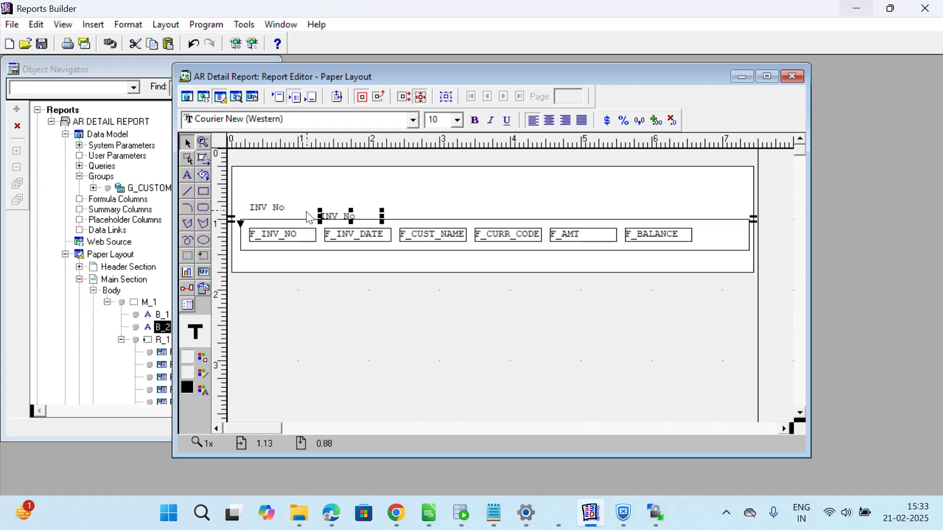
{"action": "key", "text": "Right"}
{"action": "key", "text": "Up"}
{"action": "key", "text": "Up"}
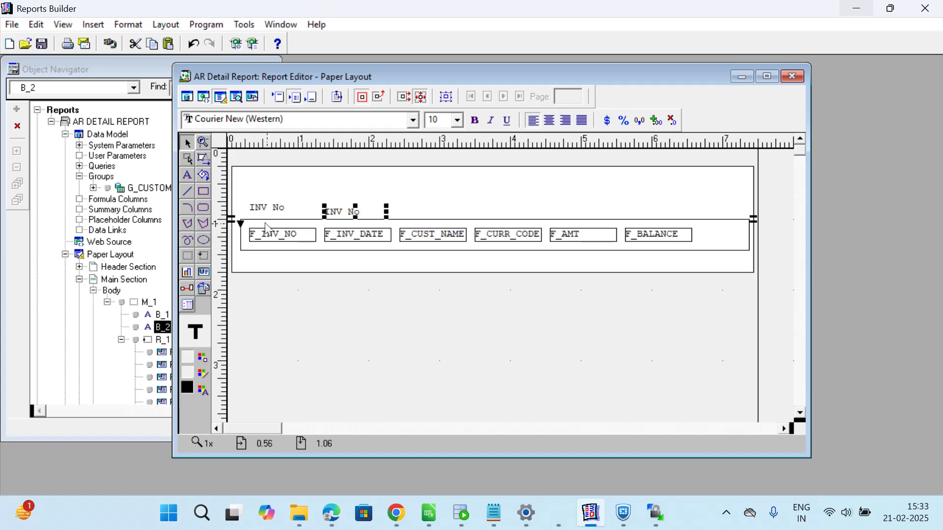
{"action": "key", "text": "Up"}
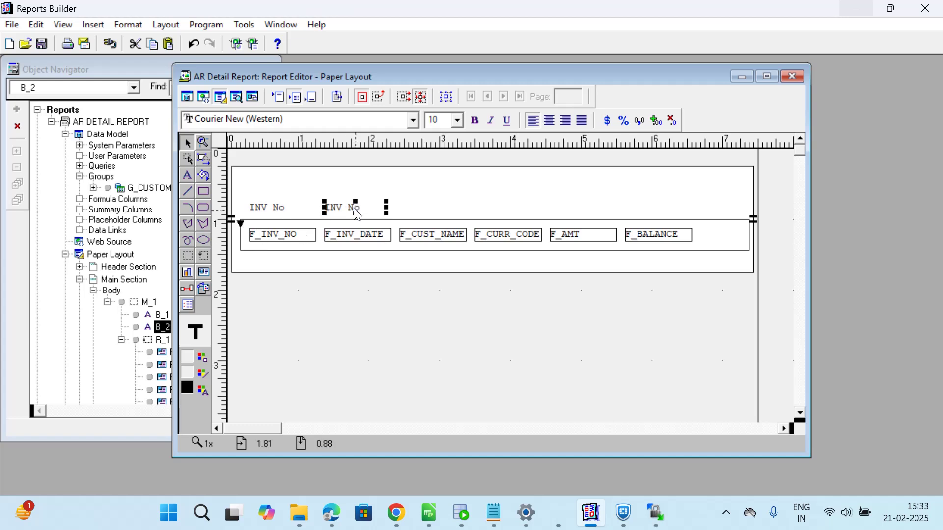
Make another copy of the "INV No" heading and align it above the F_CUST_NAME field.
{"action": "left_click", "coordinate": [354, 208]}
{"action": "key", "text": "ctrl+v"}
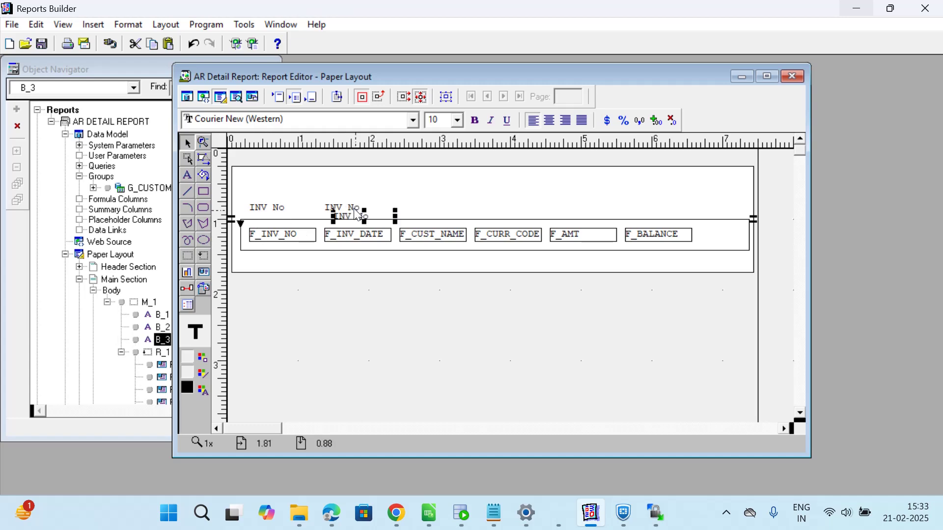
{"action": "key", "text": "Right"}
{"action": "key", "text": "Right"}
{"action": "key", "text": "Right"}
{"action": "key", "text": "Right"}
{"action": "key", "text": "Right"}
{"action": "key", "text": "Right"}
{"action": "key", "text": "Right"}
{"action": "key", "text": "Right"}
{"action": "key", "text": "Right"}
{"action": "key", "text": "Right"}
{"action": "key", "text": "Right"}
{"action": "key", "text": "Right"}
{"action": "key", "text": "Right"}
{"action": "key", "text": "Right"}
{"action": "key", "text": "Right"}
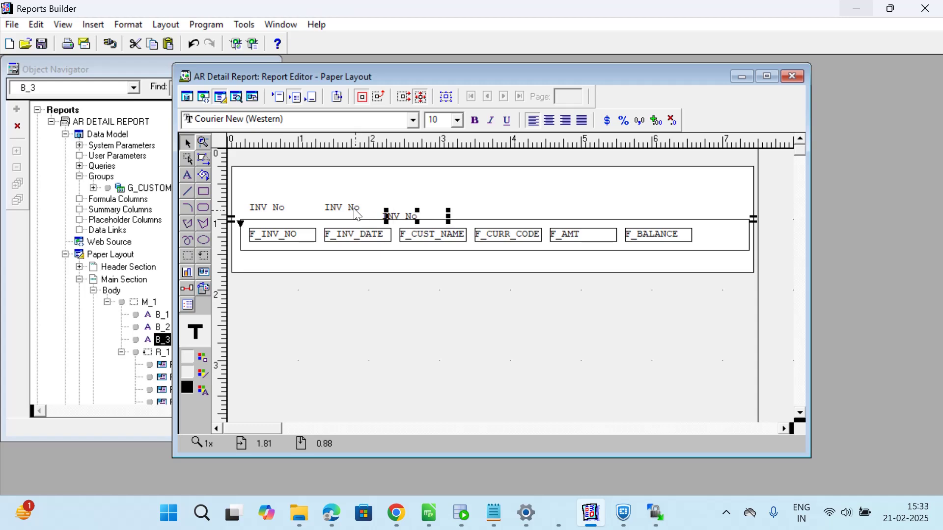
{"action": "key", "text": "Up"}
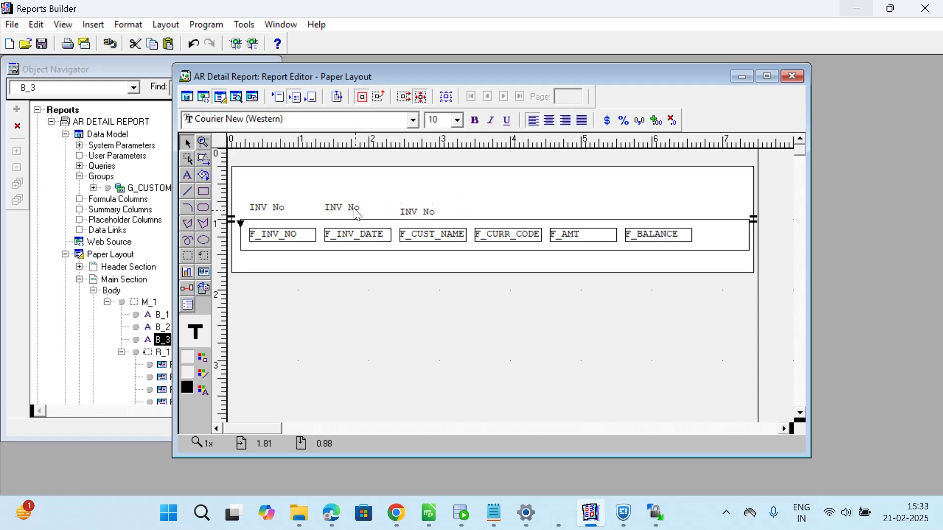
Paste a further "INV No" heading and place it above the F_CURR_CODE field, flush with the field's start.
{"action": "key", "text": "ctrl+v"}
{"action": "key", "text": "Right"}
{"action": "key", "text": "Right"}
{"action": "key", "text": "Right"}
{"action": "key", "text": "Right"}
{"action": "key", "text": "Right"}
{"action": "key", "text": "Right"}
{"action": "key", "text": "Right"}
{"action": "key", "text": "Right"}
{"action": "key", "text": "Right"}
{"action": "key", "text": "Right"}
{"action": "key", "text": "Right"}
{"action": "key", "text": "Right"}
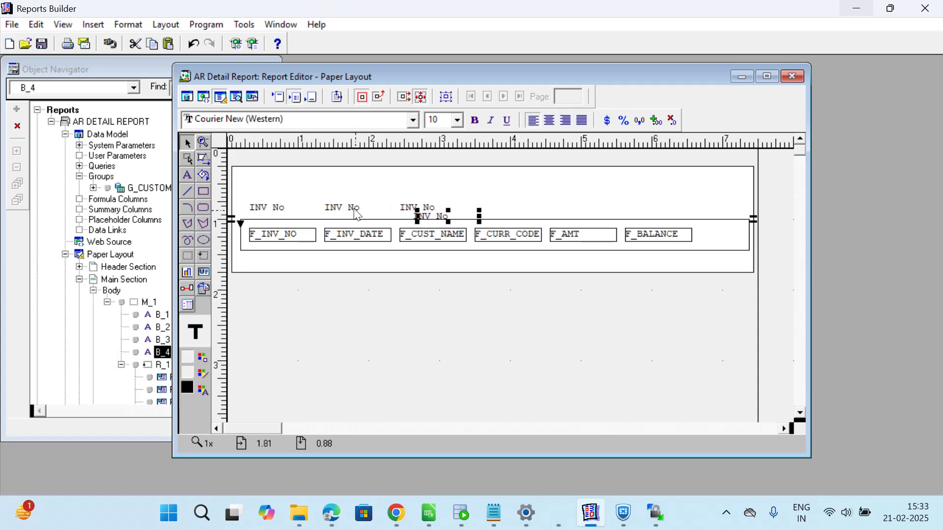
{"action": "key", "text": "Right"}
{"action": "key", "text": "Right"}
{"action": "key", "text": "Right"}
{"action": "key", "text": "Right"}
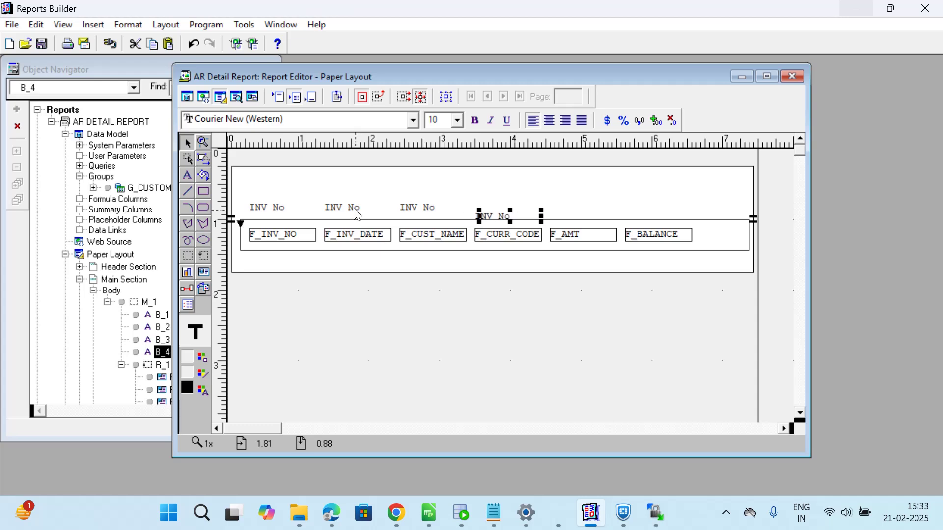
{"action": "key", "text": "Up"}
{"action": "key", "text": "Left"}
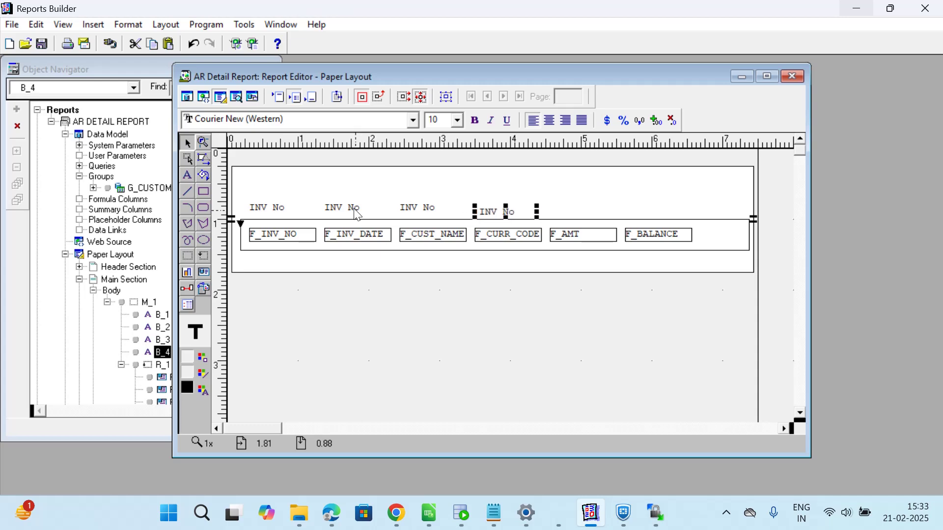
Duplicate the heading again and place the copy above the F_AMT field, level with the first heading.
{"action": "key", "text": "ctrl+d"}
{"action": "key", "text": "Right"}
{"action": "key", "text": "Right"}
{"action": "key", "text": "Right"}
{"action": "key", "text": "Right"}
{"action": "key", "text": "Right"}
{"action": "key", "text": "Right"}
{"action": "key", "text": "Right"}
{"action": "key", "text": "Right"}
{"action": "key", "text": "Right"}
{"action": "key", "text": "Right"}
{"action": "key", "text": "Right"}
{"action": "key", "text": "Right"}
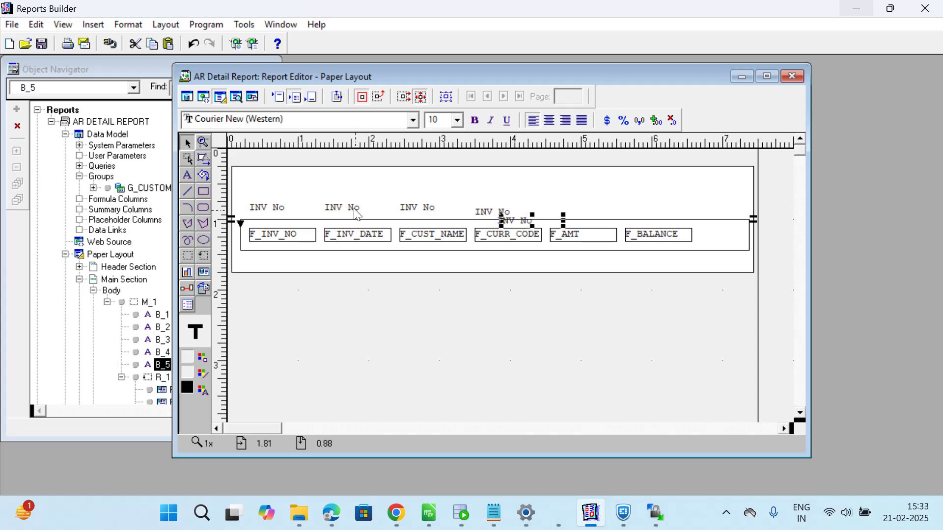
{"action": "key", "text": "Right"}
{"action": "key", "text": "Right"}
{"action": "key", "text": "Right"}
{"action": "key", "text": "Right"}
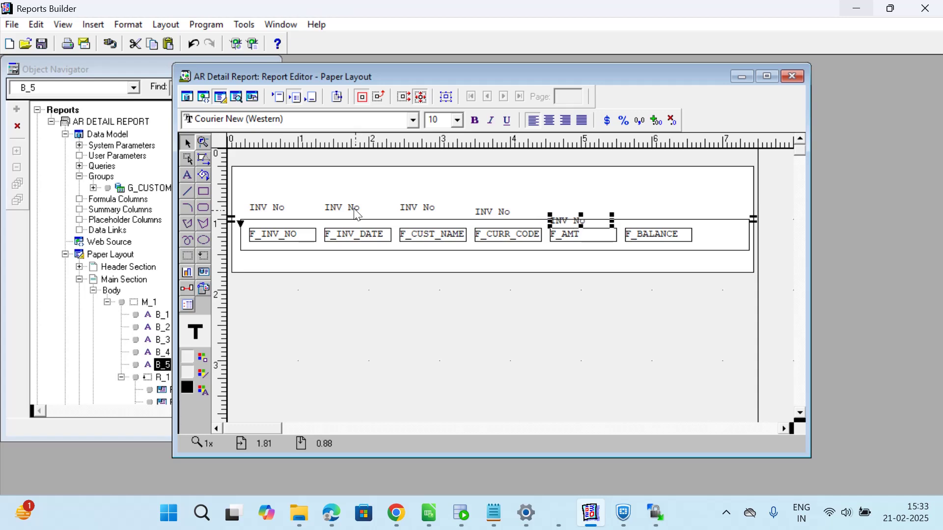
{"action": "key", "text": "Up"}
{"action": "key", "text": "Up"}
{"action": "key", "text": "Up"}
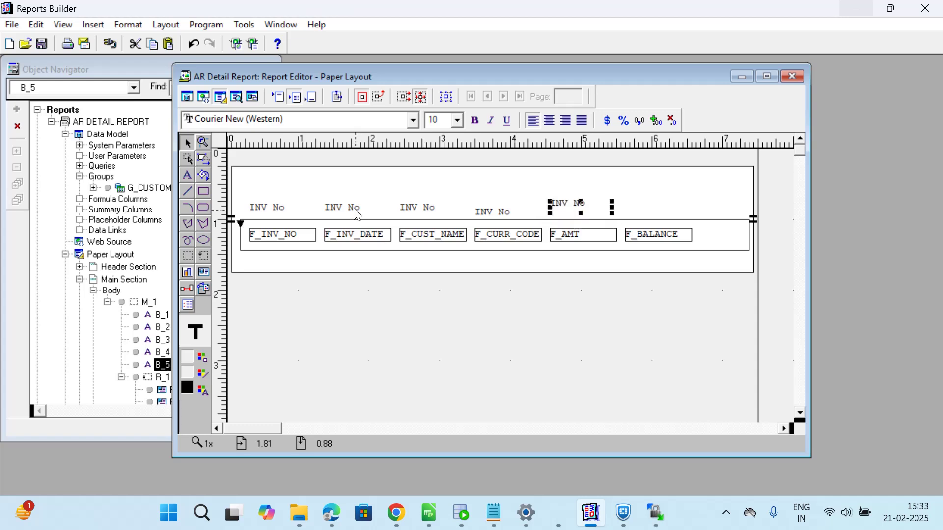
Duplicate the heading above the F_BALANCE field and raise the F_CURR_CODE heading level with the rest of the row.
{"action": "key", "text": "ctrl+d"}
{"action": "key", "text": "Right"}
{"action": "key", "text": "Right"}
{"action": "key", "text": "Right"}
{"action": "key", "text": "Right"}
{"action": "key", "text": "Right"}
{"action": "key", "text": "Right"}
{"action": "key", "text": "Right"}
{"action": "key", "text": "Right"}
{"action": "key", "text": "Right"}
{"action": "key", "text": "Right"}
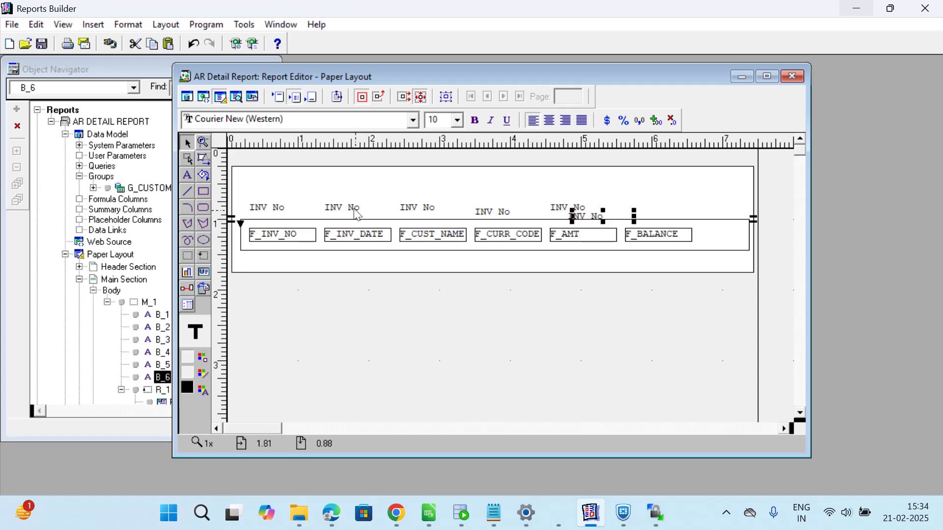
{"action": "key", "text": "Right"}
{"action": "key", "text": "Right"}
{"action": "key", "text": "Right"}
{"action": "key", "text": "Right"}
{"action": "key", "text": "Right"}
{"action": "key", "text": "Right"}
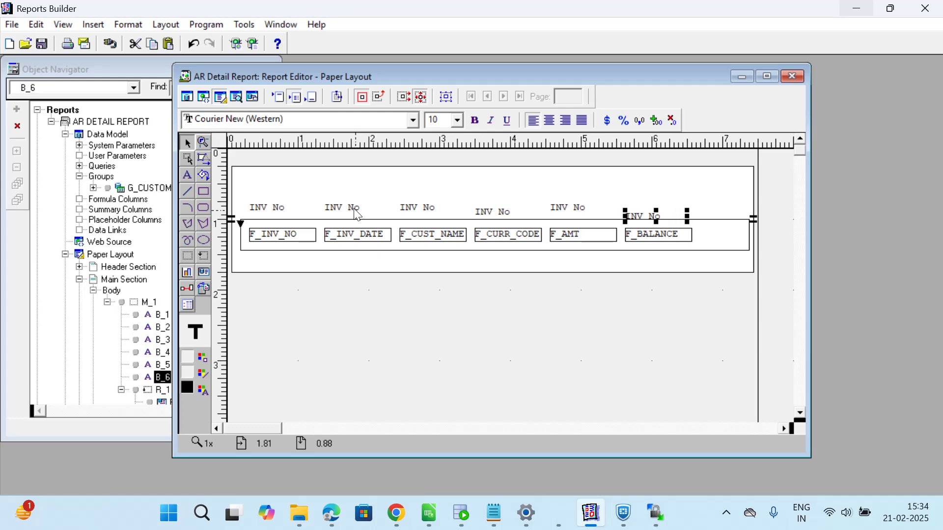
{"action": "key", "text": "Up"}
{"action": "key", "text": "Up"}
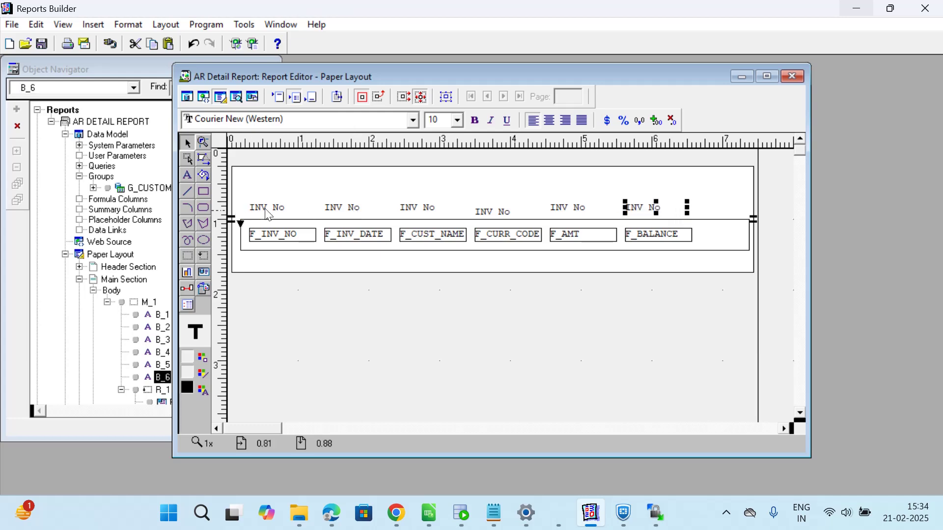
{"action": "left_click", "coordinate": [491, 213]}
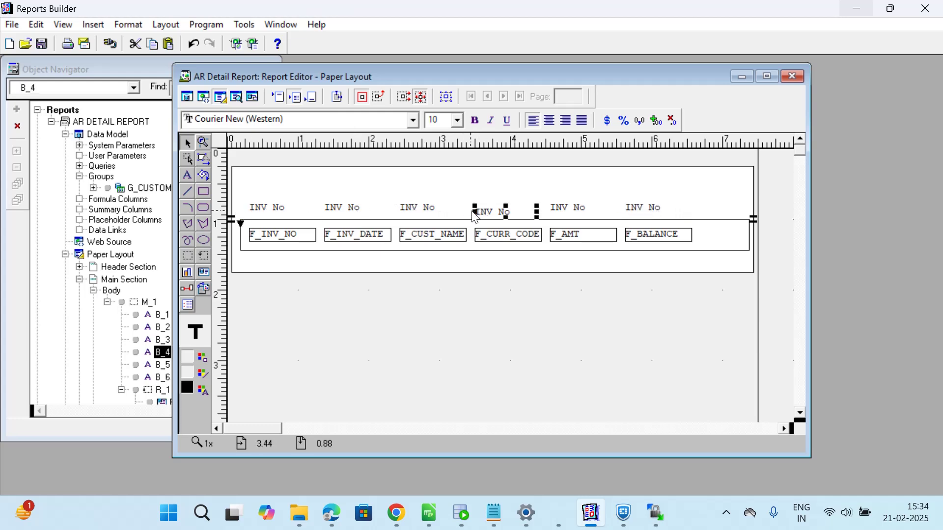
{"action": "key", "text": "Up"}
{"action": "left_click", "coordinate": [357, 212]}
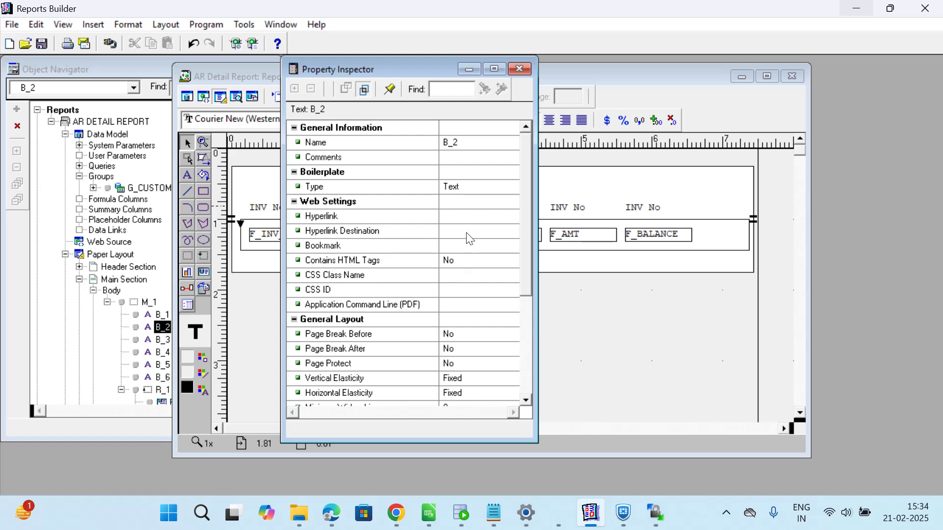
{"action": "left_click", "coordinate": [477, 143]}
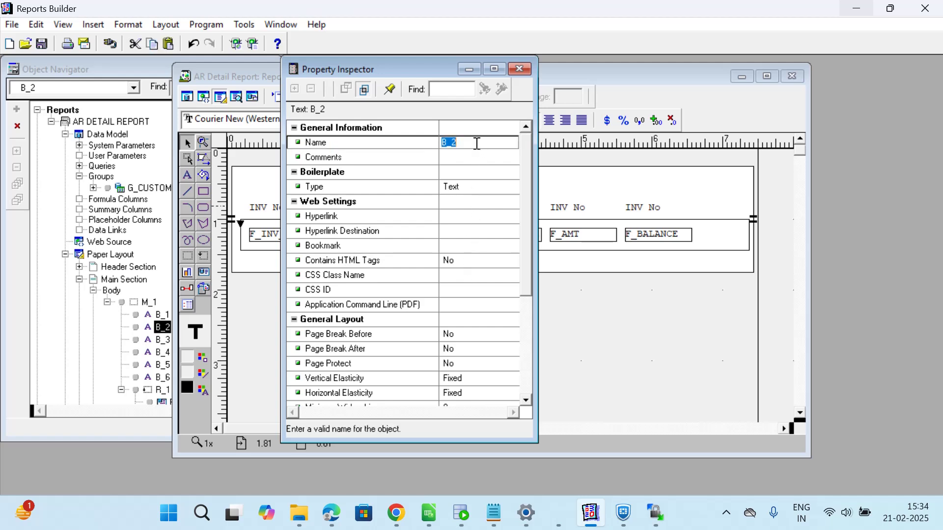
{"action": "left_click", "coordinate": [520, 70]}
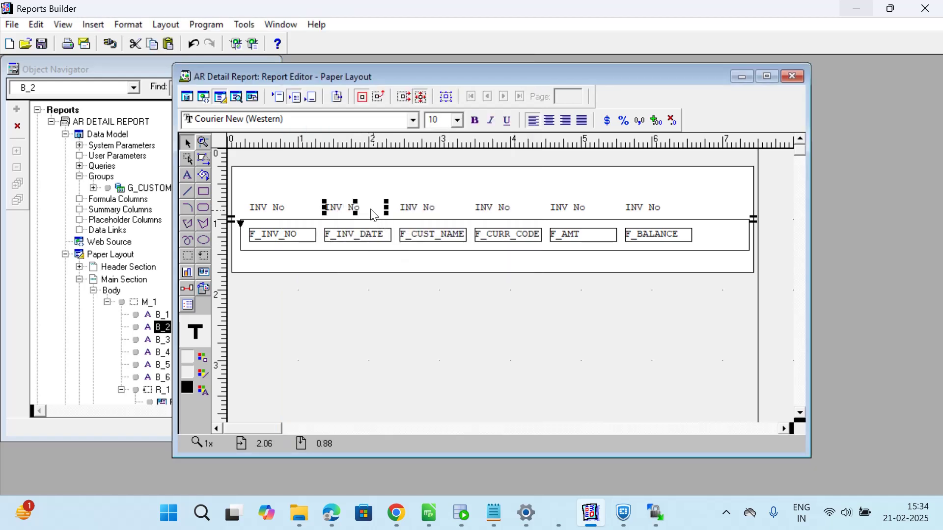
Change the heading above the F_INV_DATE field to "INV Date".
{"action": "double_click", "coordinate": [364, 208]}
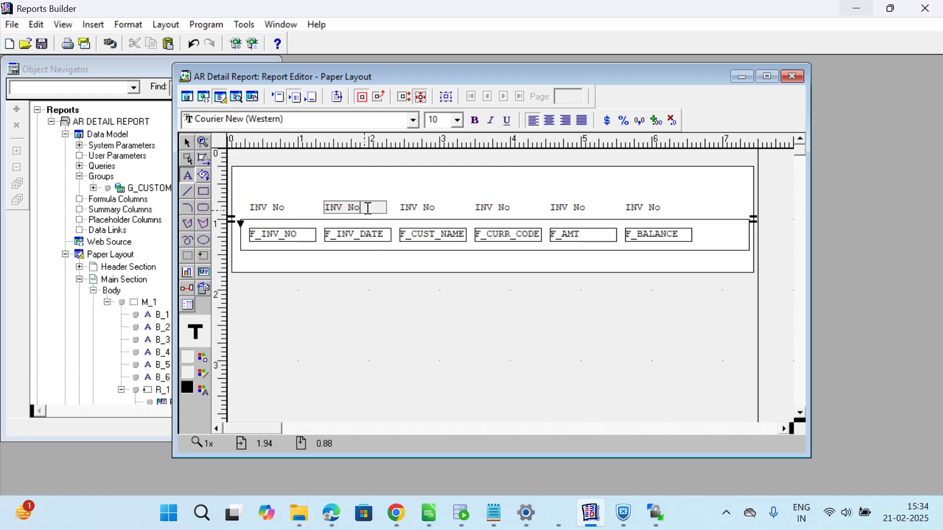
{"action": "type", "text": "Date"}
{"action": "left_click", "coordinate": [420, 205]}
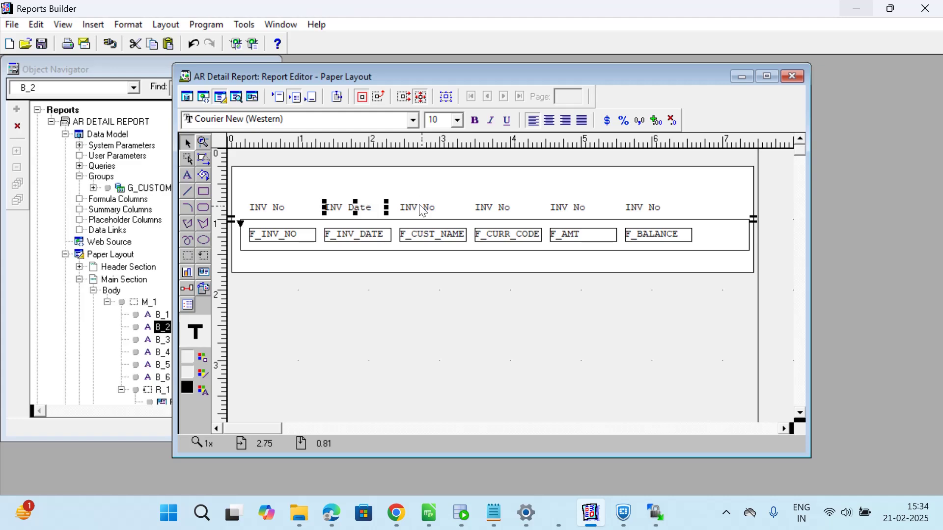
Replace the heading text above the F_CUST_NAME field with "Cust Name".
{"action": "double_click", "coordinate": [422, 209]}
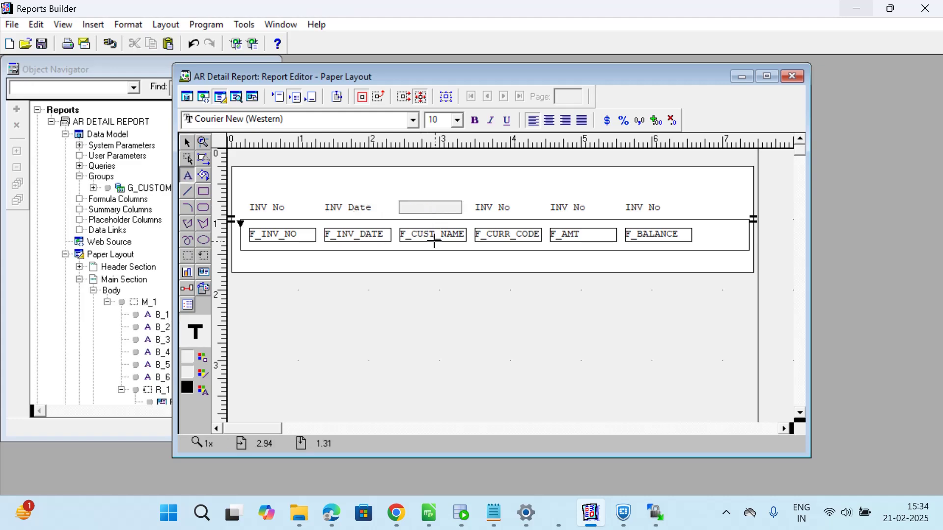
{"action": "type", "text": "Cou"}
{"action": "key", "text": "BackSpace"}
{"action": "type", "text": "s"}
{"action": "key", "text": "BackSpace"}
{"action": "type", "text": "ust Name"}
{"action": "left_click", "coordinate": [500, 212]}
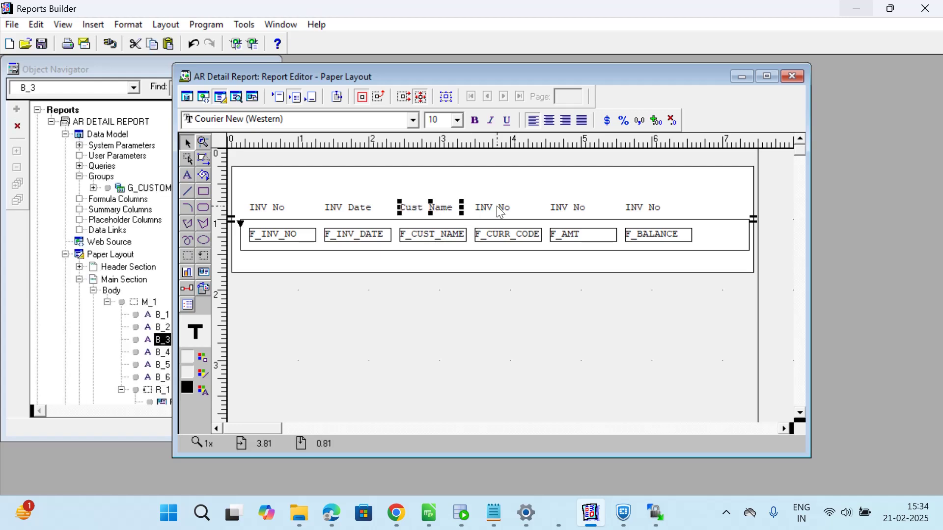
Replace the heading text above the F_CURR_CODE field with "Currency".
{"action": "left_click", "coordinate": [497, 205]}
{"action": "left_click", "coordinate": [499, 206]}
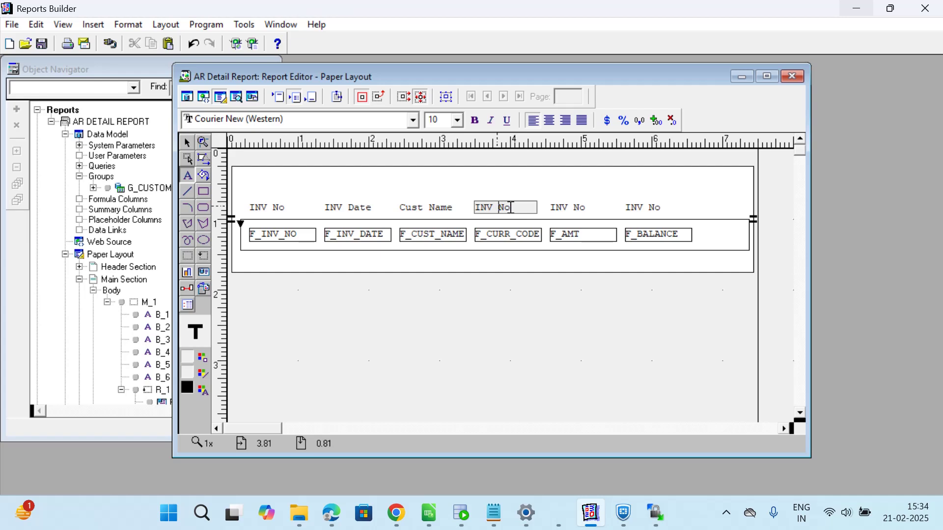
{"action": "left_click_drag", "start_coordinate": [504, 208], "coordinate": [475, 208]}
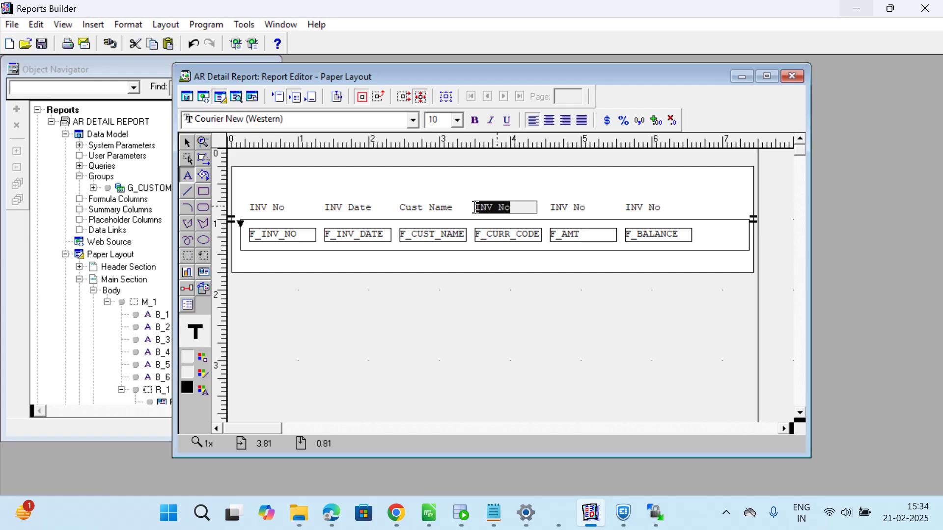
{"action": "type", "text": "Cu"}
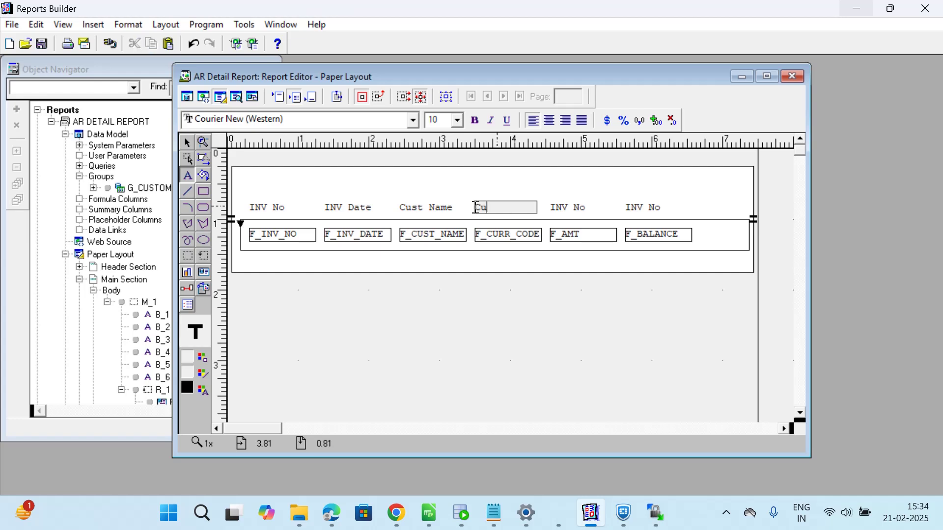
{"action": "type", "text": "rr"}
{"action": "key", "text": "BackSpace"}
{"action": "left_click", "coordinate": [570, 209]}
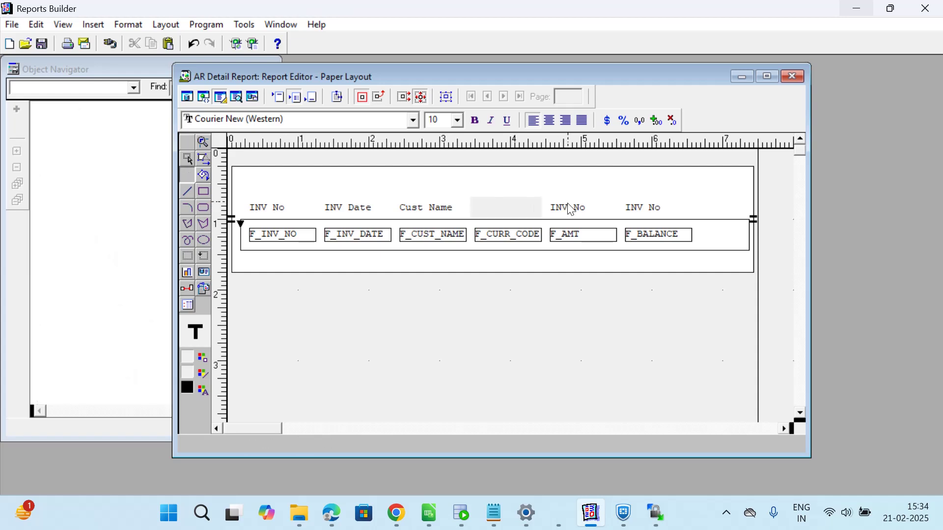
Replace the heading text above the F_AMT field with "Amount".
{"action": "left_click", "coordinate": [576, 210]}
{"action": "left_click", "coordinate": [581, 207]}
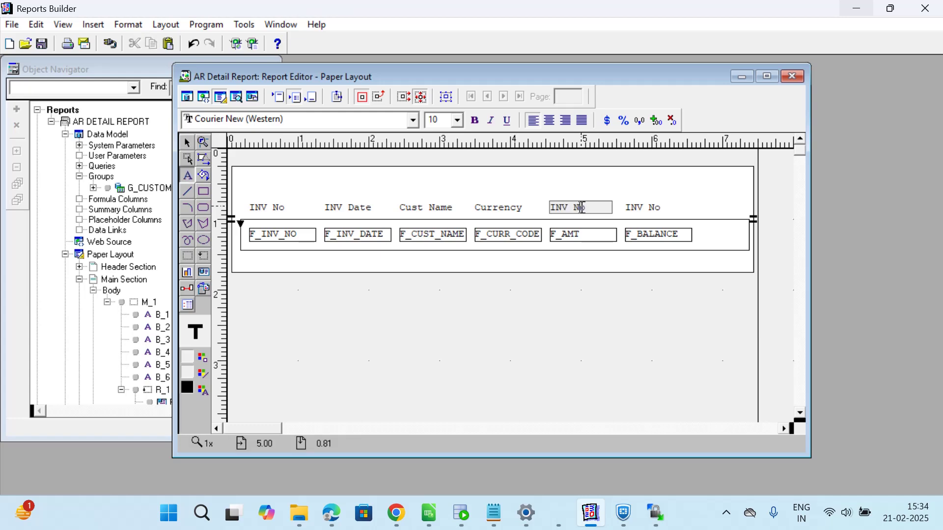
{"action": "left_click_drag", "start_coordinate": [589, 207], "coordinate": [553, 207]}
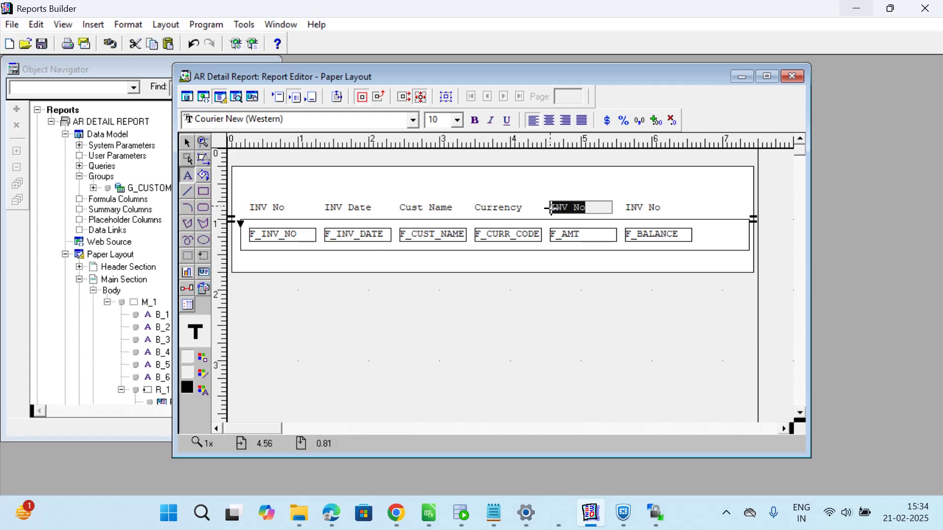
{"action": "key", "text": "Delete"}
{"action": "type", "text": "Am"}
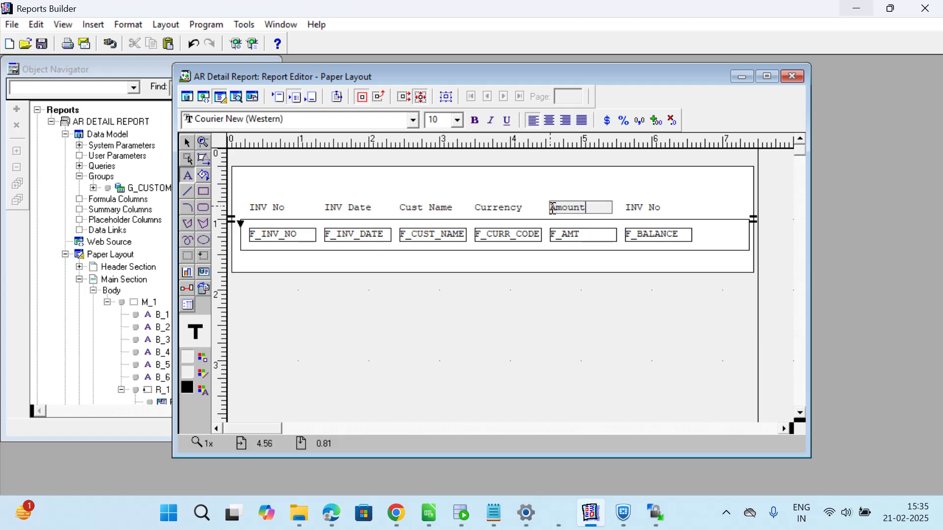
{"action": "type", "text": "ount"}
{"action": "left_click", "coordinate": [648, 209]}
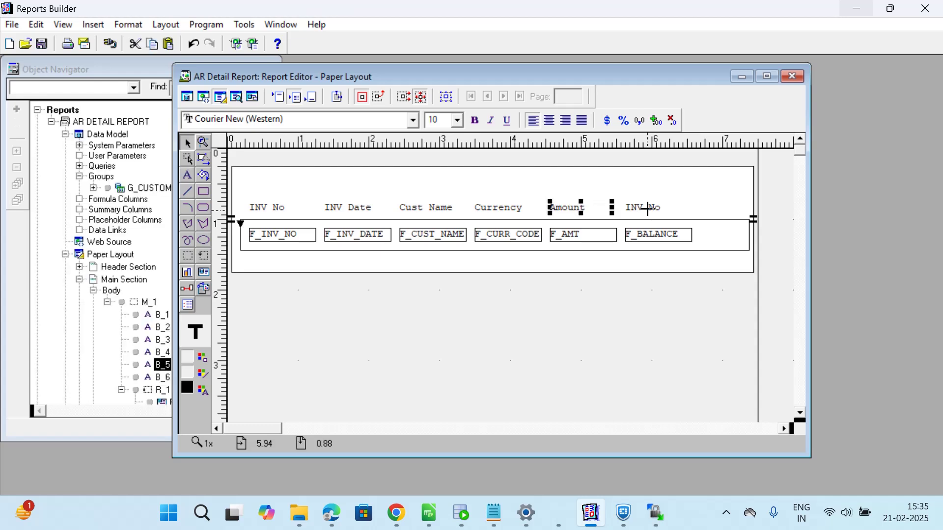
Replace the heading text above the F_BALANCE field with "Balance Amt" and widen the heading so it fits on one line.
{"action": "left_click", "coordinate": [653, 213]}
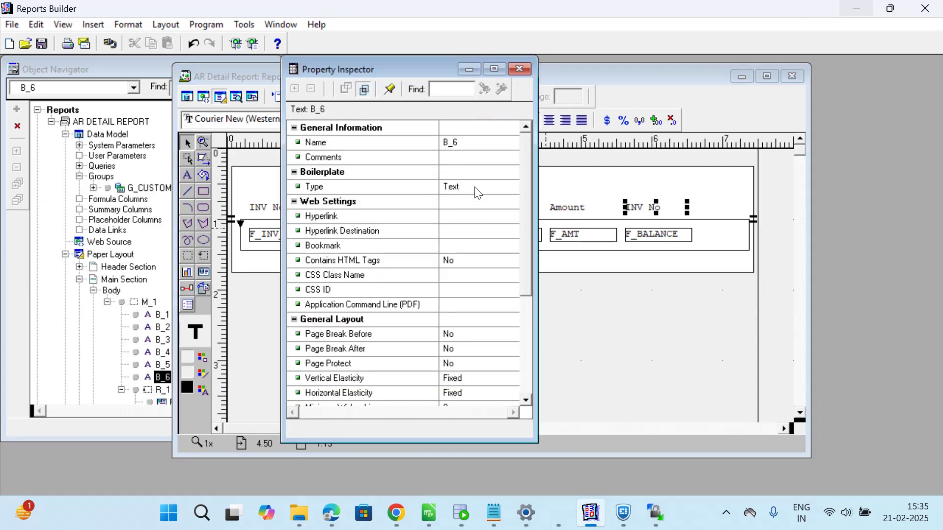
{"action": "left_click", "coordinate": [520, 69]}
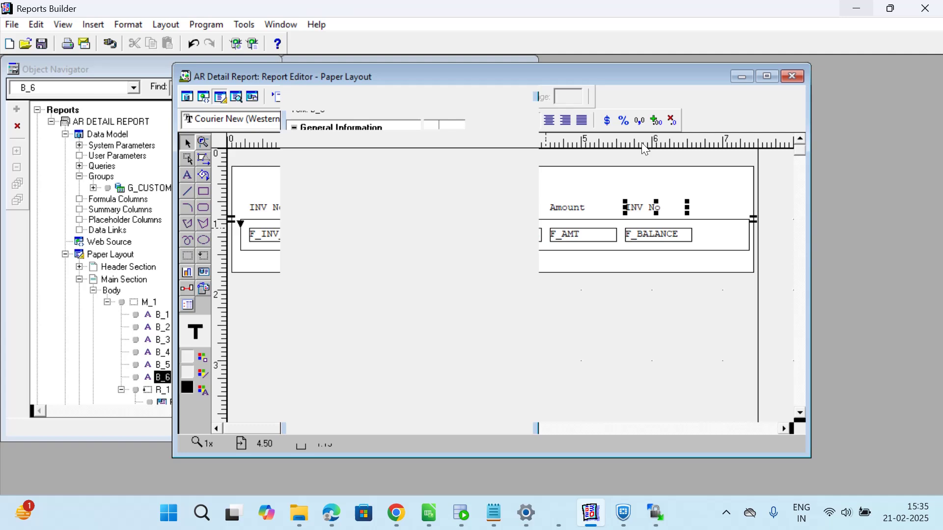
{"action": "left_click", "coordinate": [657, 212]}
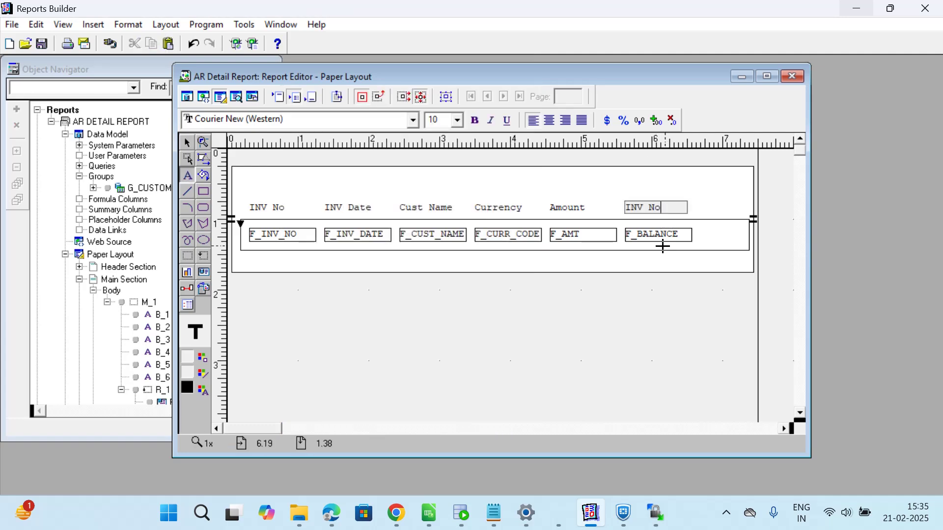
{"action": "key", "text": "BackSpace"}
{"action": "key", "text": "BackSpace"}
{"action": "key", "text": "BackSpace"}
{"action": "key", "text": "BackSpace"}
{"action": "key", "text": "BackSpace"}
{"action": "key", "text": "BackSpace"}
{"action": "type", "text": "Ba"}
{"action": "type", "text": "lance"}
{"action": "type", "text": " Amt"}
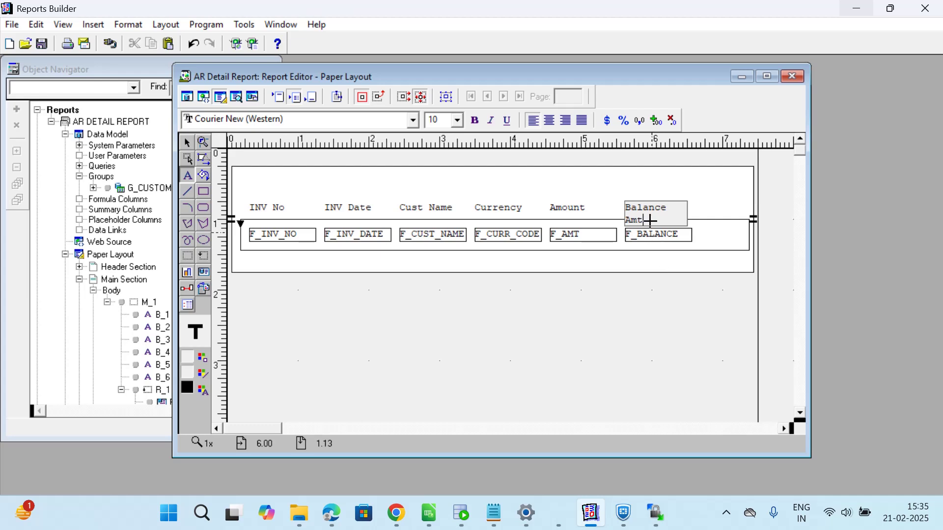
{"action": "left_click", "coordinate": [695, 227]}
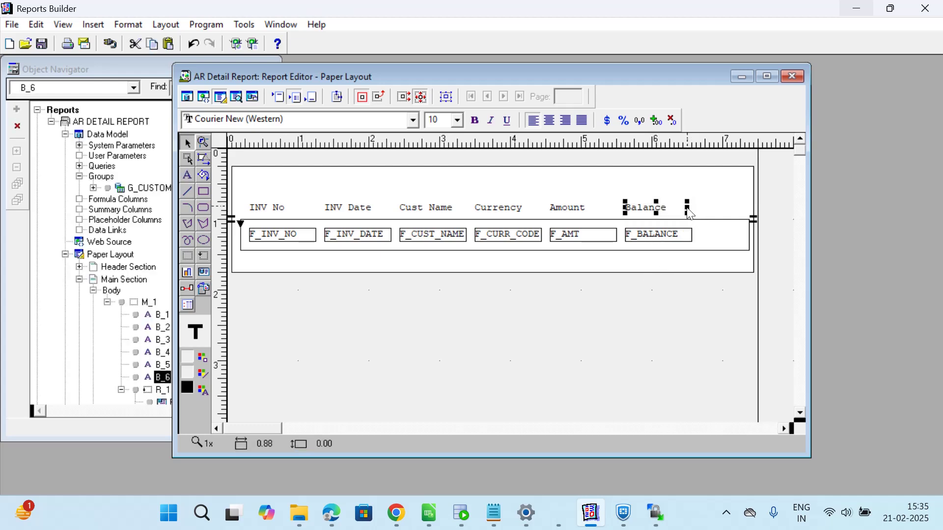
{"action": "left_click_drag", "start_coordinate": [687, 207], "coordinate": [705, 207]}
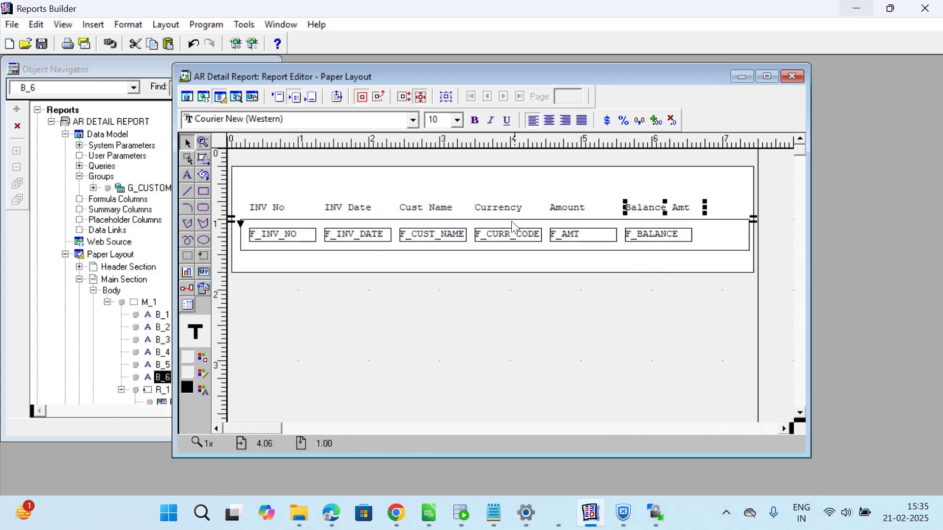
Shift the "Balance Amt" heading and the F_BALANCE field to the right, near the end of the repeating frame.
{"action": "left_click", "coordinate": [437, 216]}
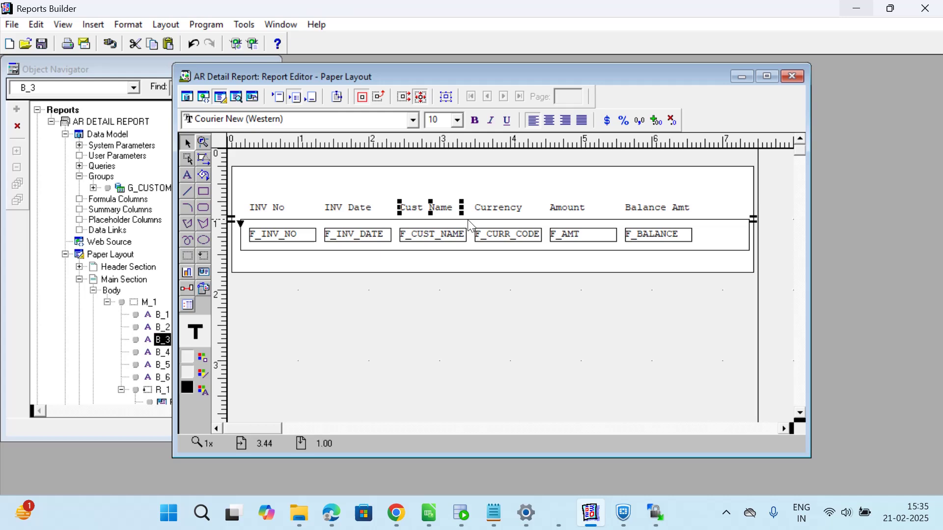
{"action": "left_click", "coordinate": [514, 216]}
{"action": "left_click", "coordinate": [522, 236]}
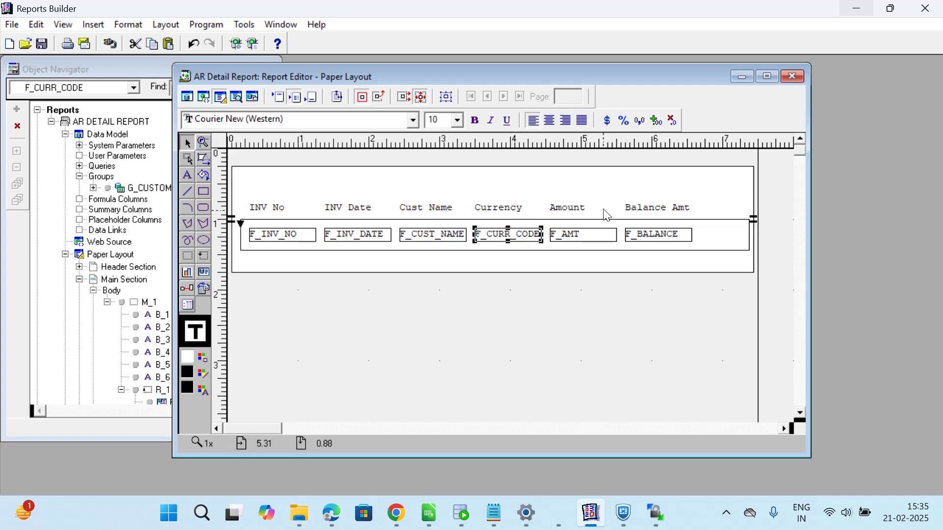
{"action": "left_click", "coordinate": [662, 210]}
{"action": "key", "text": "Right"}
{"action": "key", "text": "Right"}
{"action": "key", "text": "Right"}
{"action": "key", "text": "Right"}
{"action": "key", "text": "Right"}
{"action": "key", "text": "Right"}
{"action": "key", "text": "Right"}
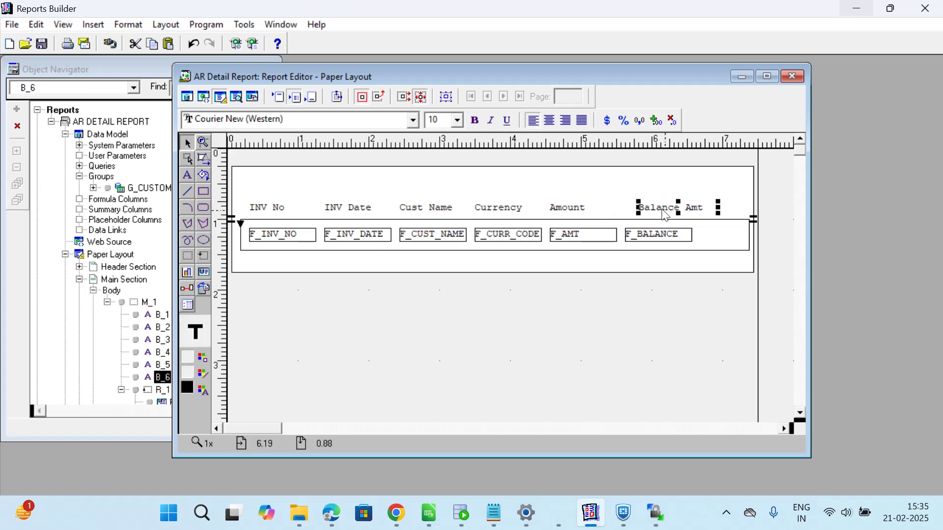
{"action": "key", "text": "Right"}
{"action": "key", "text": "Right"}
{"action": "key", "text": "Right"}
{"action": "left_click", "coordinate": [679, 240]}
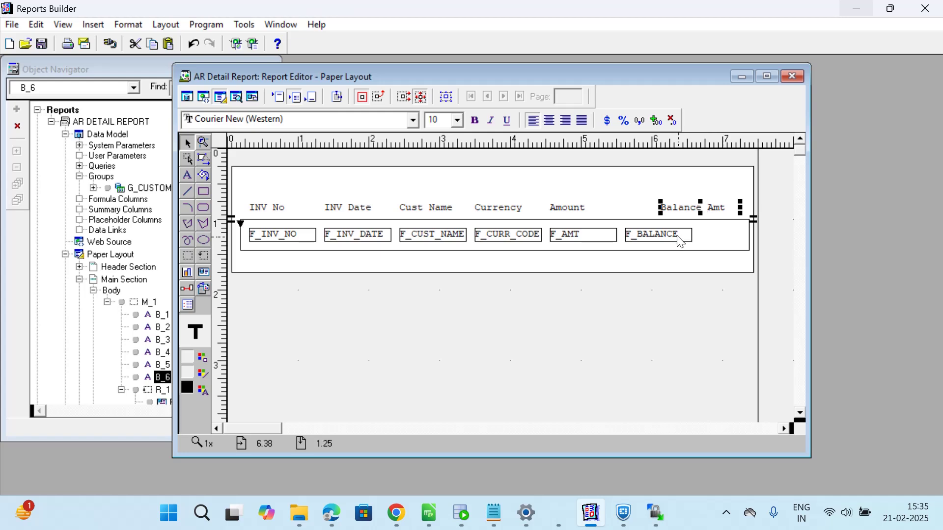
{"action": "left_click_drag", "start_coordinate": [678, 239], "coordinate": [705, 239]}
Shift the "Amount" heading and the F_AMT field to the right until they sit beside the F_BALANCE column.
{"action": "left_click", "coordinate": [573, 206]}
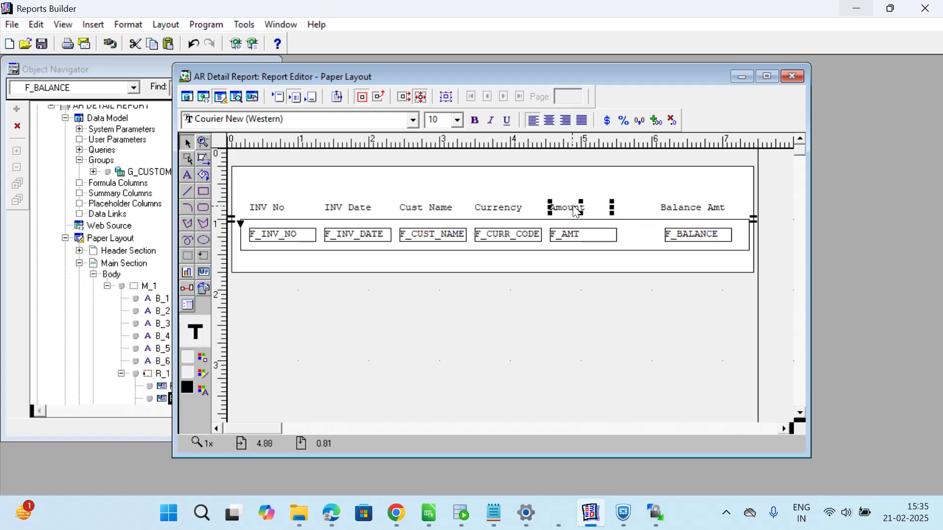
{"action": "key", "text": "Right"}
{"action": "key", "text": "Right"}
{"action": "key", "text": "Right"}
{"action": "key", "text": "Right"}
{"action": "key", "text": "Right"}
{"action": "key", "text": "Right"}
{"action": "key", "text": "Right"}
{"action": "key", "text": "Right"}
{"action": "key", "text": "Right"}
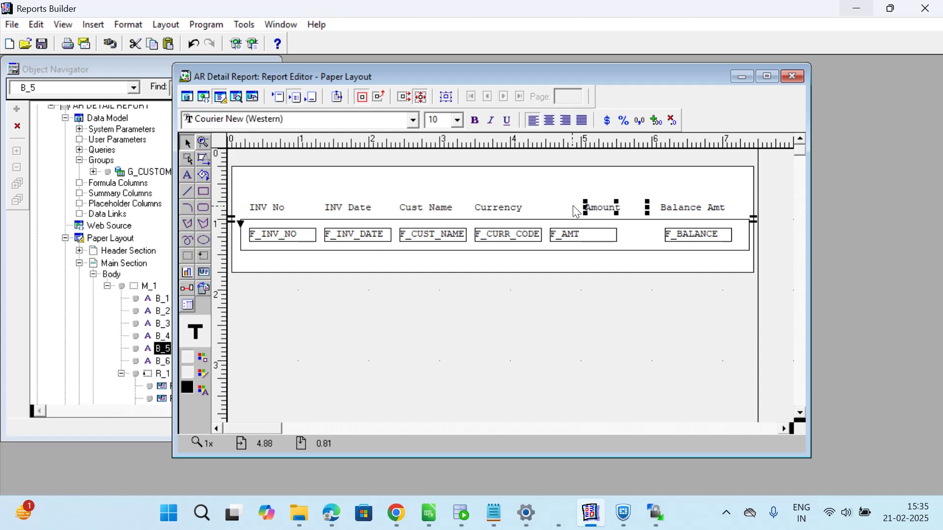
{"action": "left_click", "coordinate": [589, 240]}
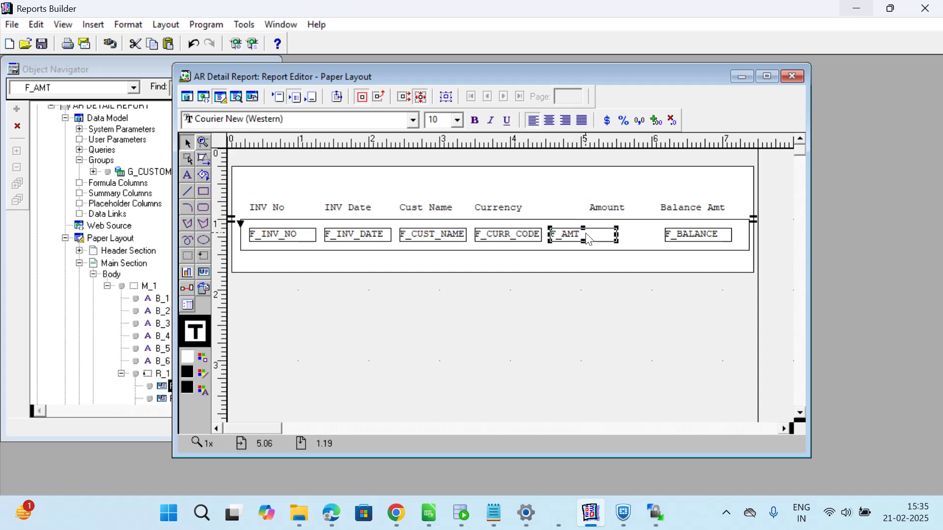
{"action": "key", "text": "Right"}
{"action": "key", "text": "Right"}
{"action": "key", "text": "Right"}
{"action": "key", "text": "Right"}
{"action": "key", "text": "Right"}
{"action": "key", "text": "Right"}
{"action": "key", "text": "Right"}
{"action": "key", "text": "Right"}
{"action": "key", "text": "Right"}
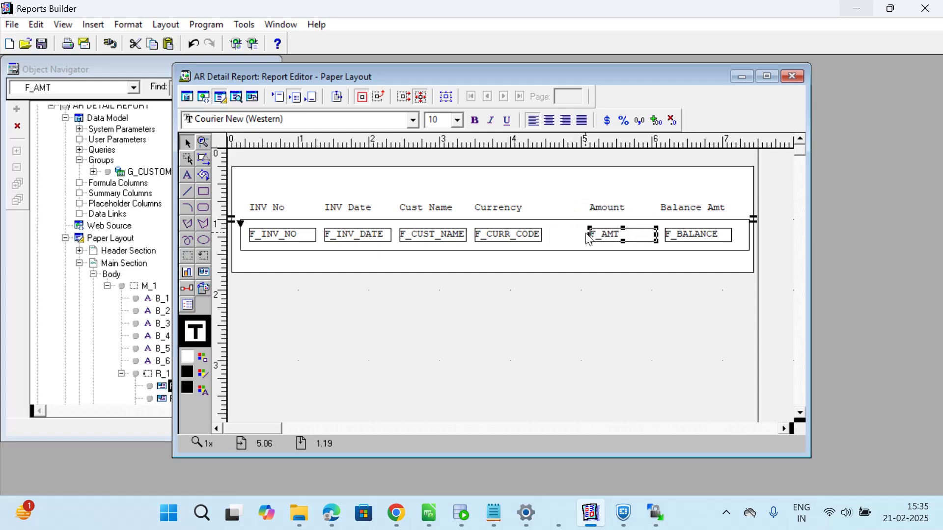
Shift the "Currency" heading and the F_CURR_CODE field to the right until they sit beside the F_AMT column.
{"action": "left_click", "coordinate": [508, 212]}
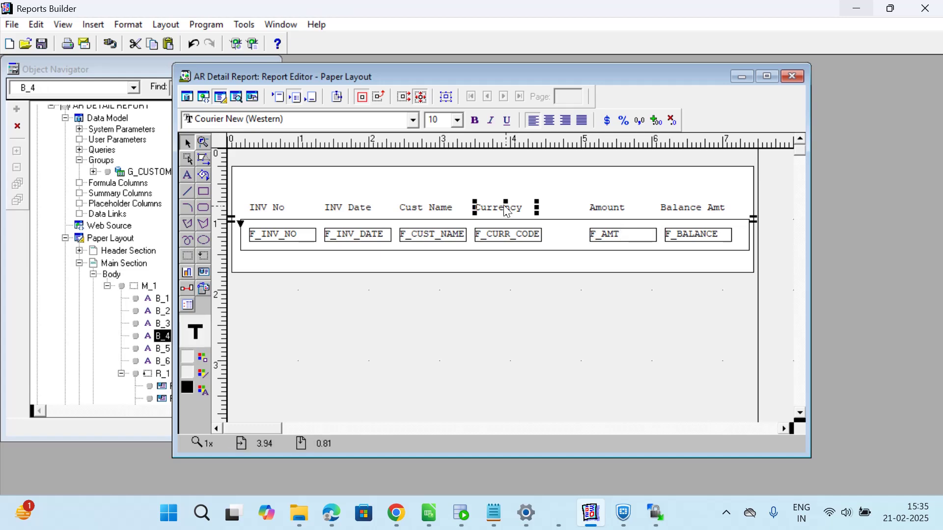
{"action": "key", "text": "Right"}
{"action": "key", "text": "Right"}
{"action": "key", "text": "Right"}
{"action": "key", "text": "Right"}
{"action": "key", "text": "Right"}
{"action": "key", "text": "Right"}
{"action": "key", "text": "Right"}
{"action": "key", "text": "Right"}
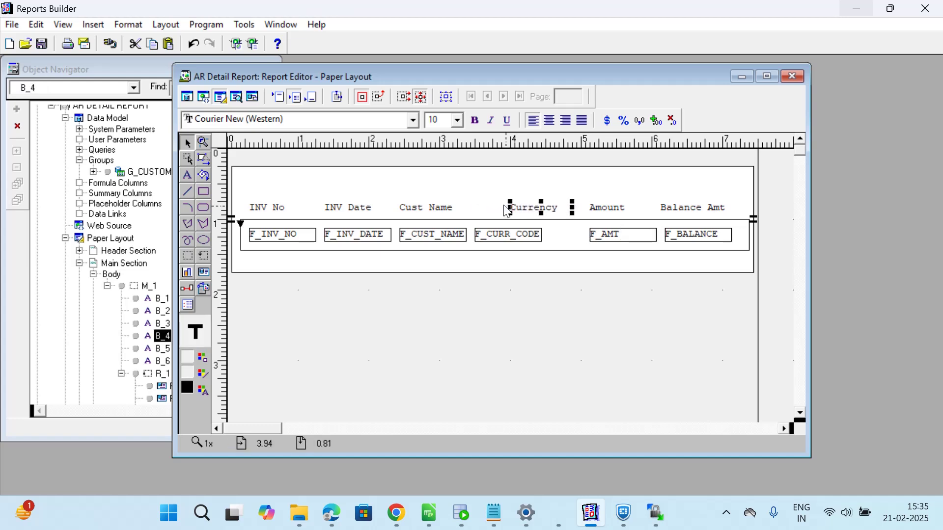
{"action": "left_click", "coordinate": [512, 236]}
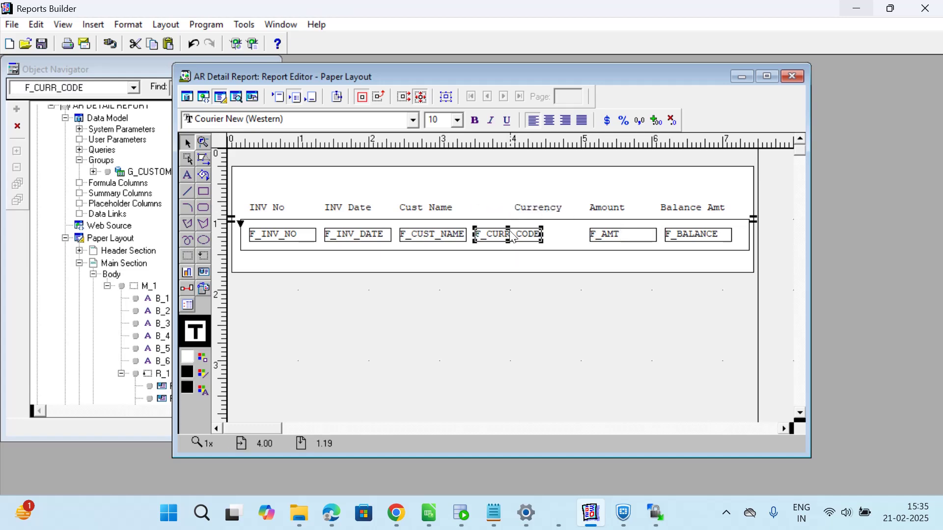
{"action": "key", "text": "Right"}
{"action": "key", "text": "Right"}
{"action": "key", "text": "Right"}
{"action": "key", "text": "Right"}
{"action": "key", "text": "Right"}
{"action": "key", "text": "Right"}
{"action": "key", "text": "Right"}
{"action": "key", "text": "Right"}
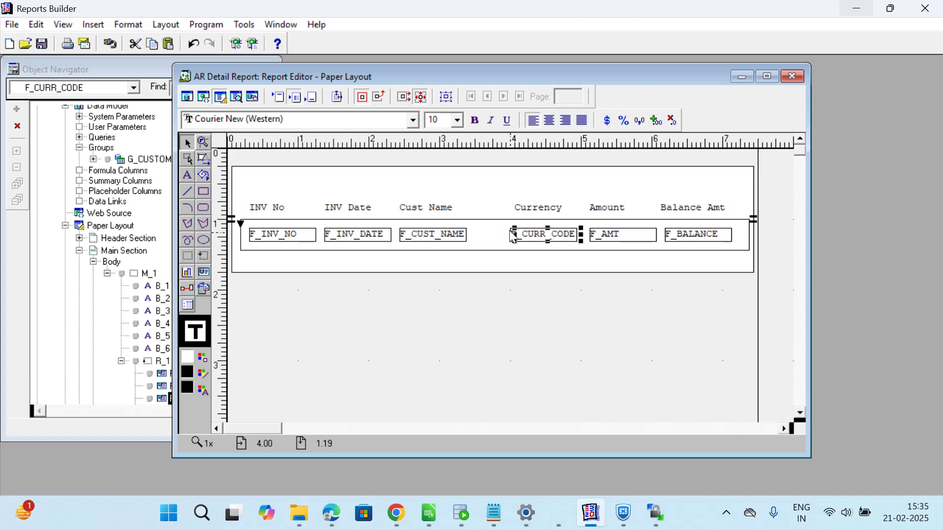
Widen the F_CUST_NAME field to fill the gap up to the F_CURR_CODE field.
{"action": "left_click", "coordinate": [447, 211]}
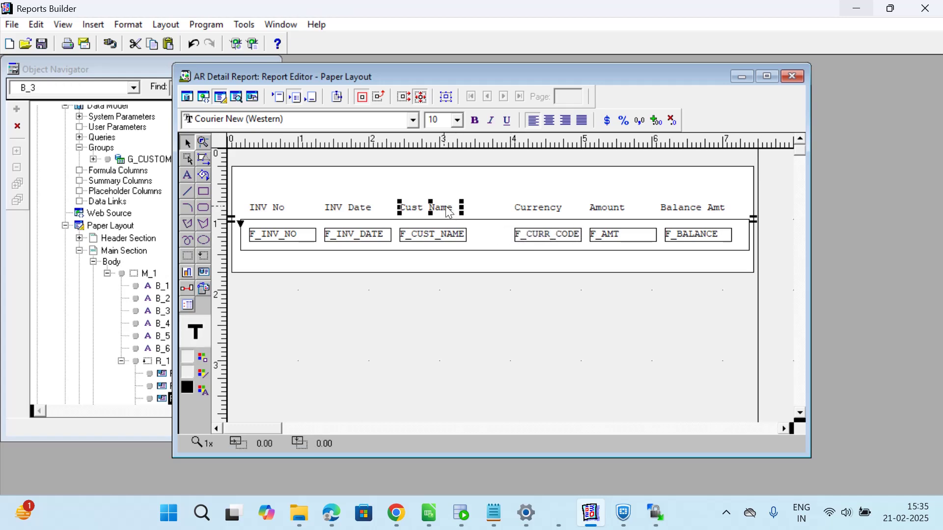
{"action": "left_click", "coordinate": [465, 237]}
{"action": "left_click_drag", "start_coordinate": [468, 234], "coordinate": [511, 238]}
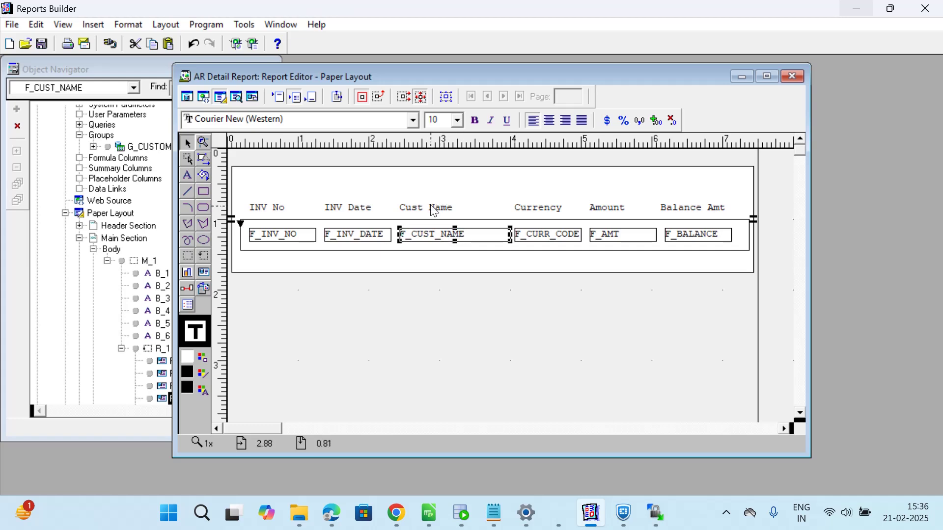
Run the paper layout and check the column spacing and customer names in the report output.
{"action": "left_click", "coordinate": [795, 78]}
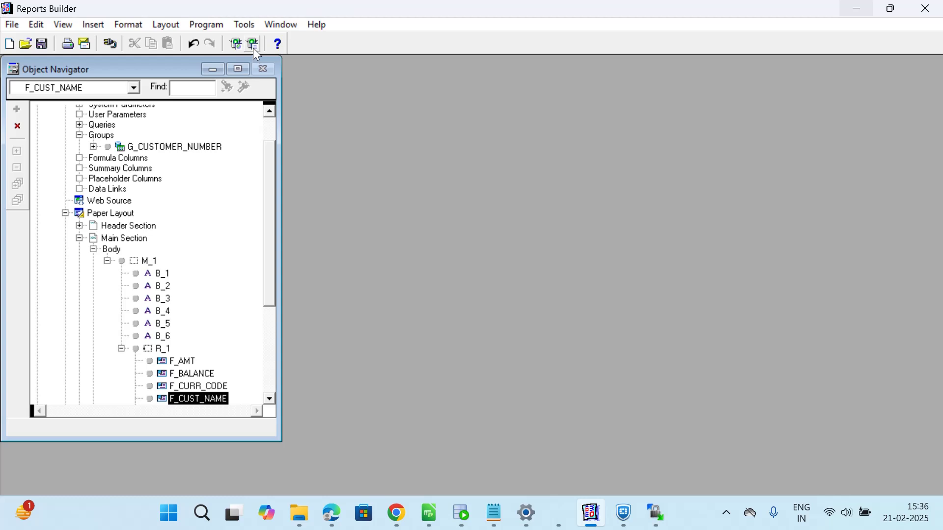
{"action": "left_click", "coordinate": [254, 45]}
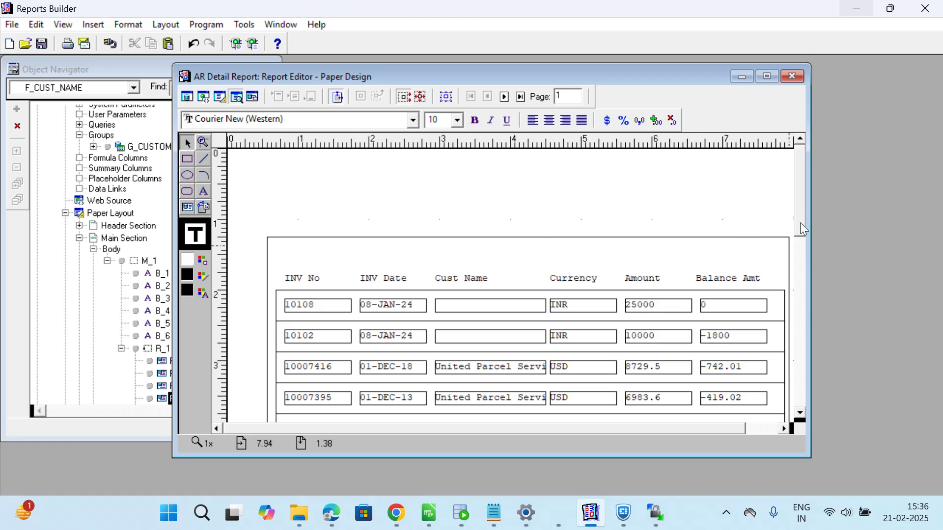
{"action": "mouse_move", "coordinate": [800, 223]}
{"action": "left_mouse_down"}
{"action": "mouse_move", "coordinate": [806, 414]}
{"action": "mouse_move", "coordinate": [803, 239]}
{"action": "left_mouse_up"}
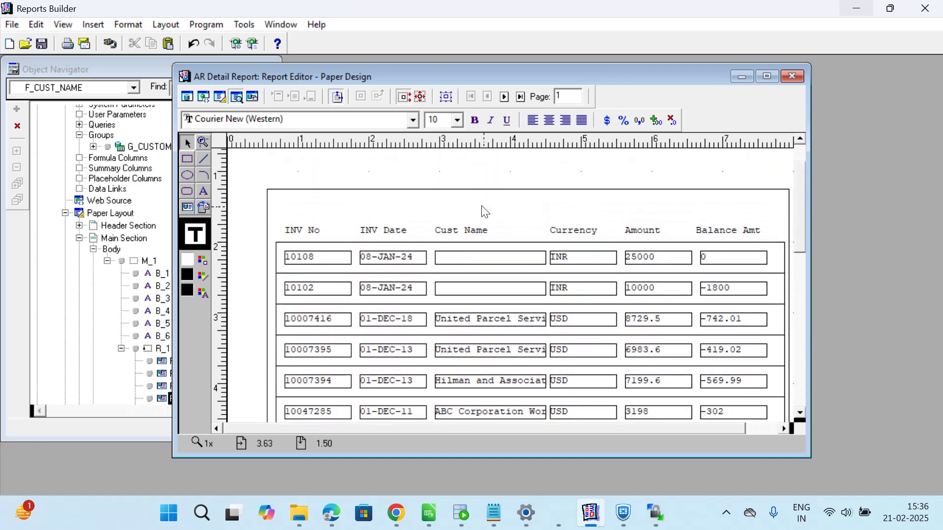
{"action": "left_click", "coordinate": [793, 78]}
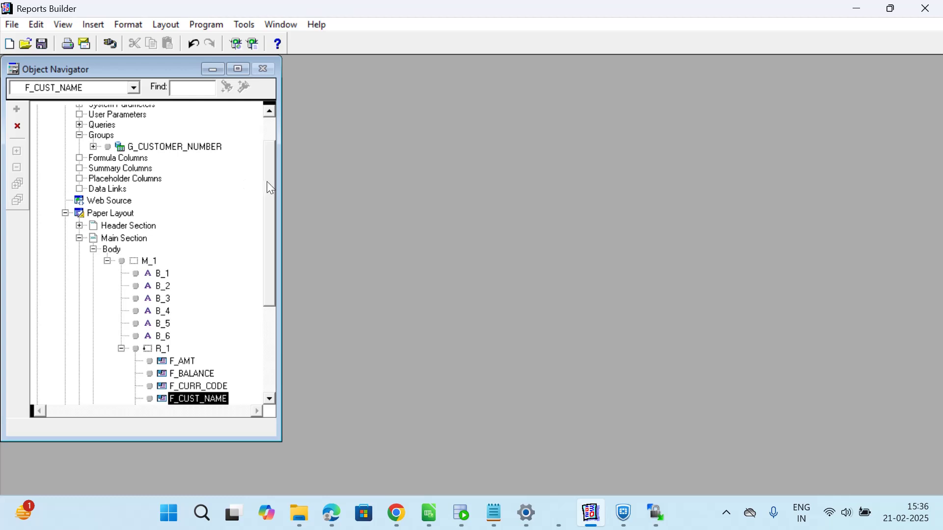
Reopen the paper layout and shrink the outer frame M_1 vertically from both its upper and lower edges.
{"action": "left_click_drag", "start_coordinate": [271, 188], "coordinate": [273, 138]}
{"action": "double_click", "coordinate": [78, 134]}
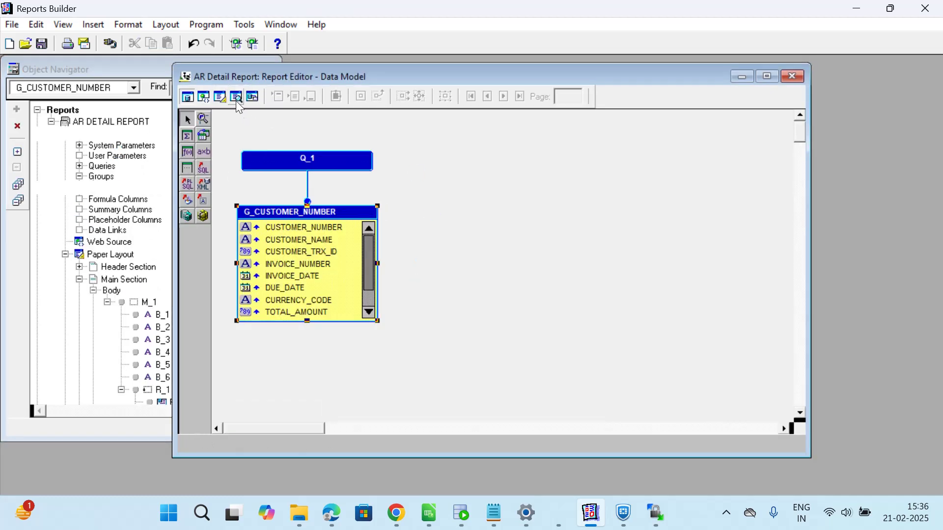
{"action": "left_click", "coordinate": [220, 96]}
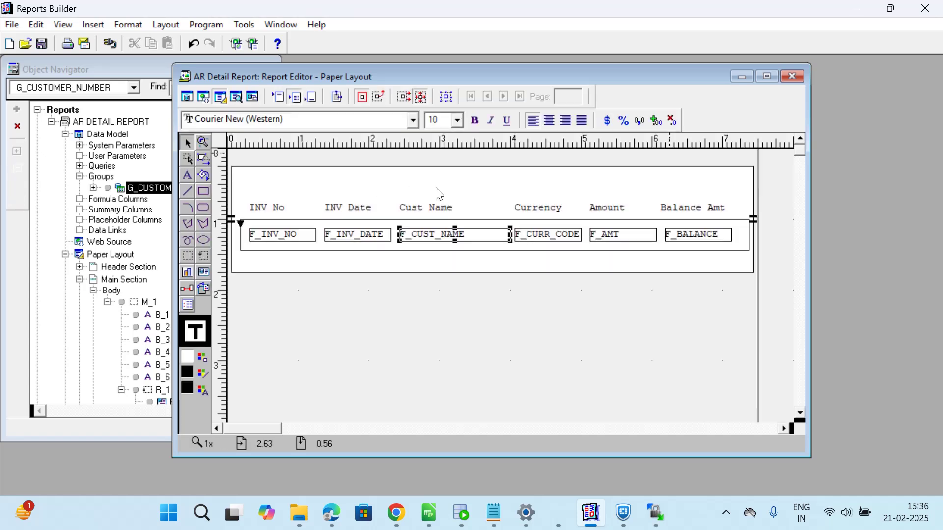
{"action": "left_click", "coordinate": [471, 179]}
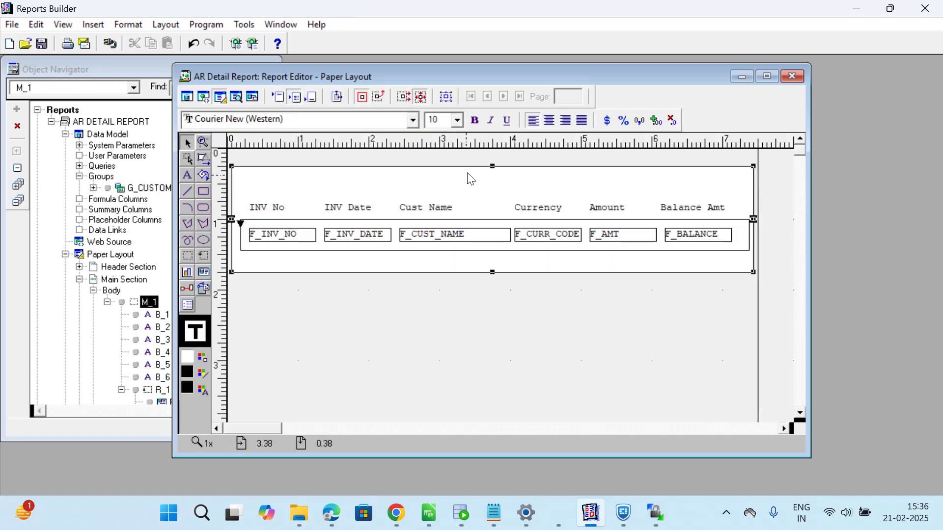
{"action": "left_click_drag", "start_coordinate": [493, 167], "coordinate": [495, 186]}
{"action": "left_click", "coordinate": [494, 181]}
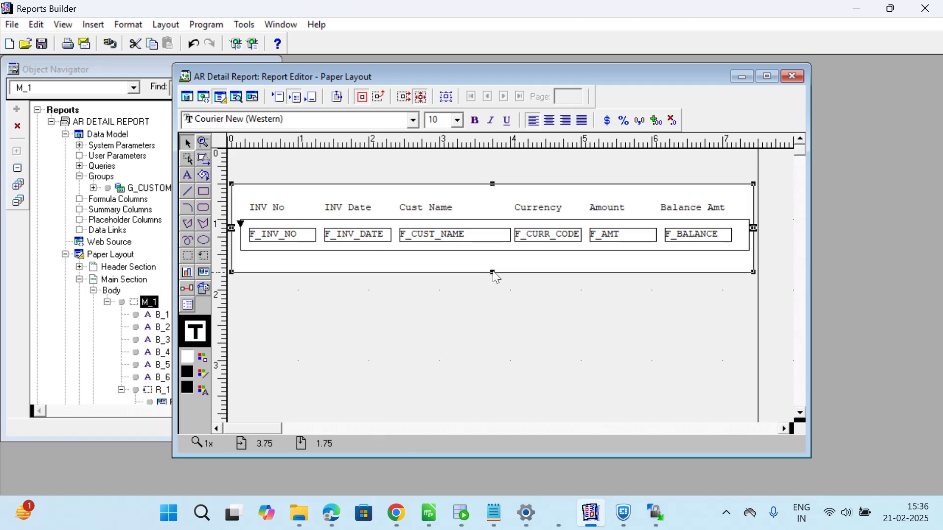
{"action": "left_click_drag", "start_coordinate": [496, 277], "coordinate": [493, 260]}
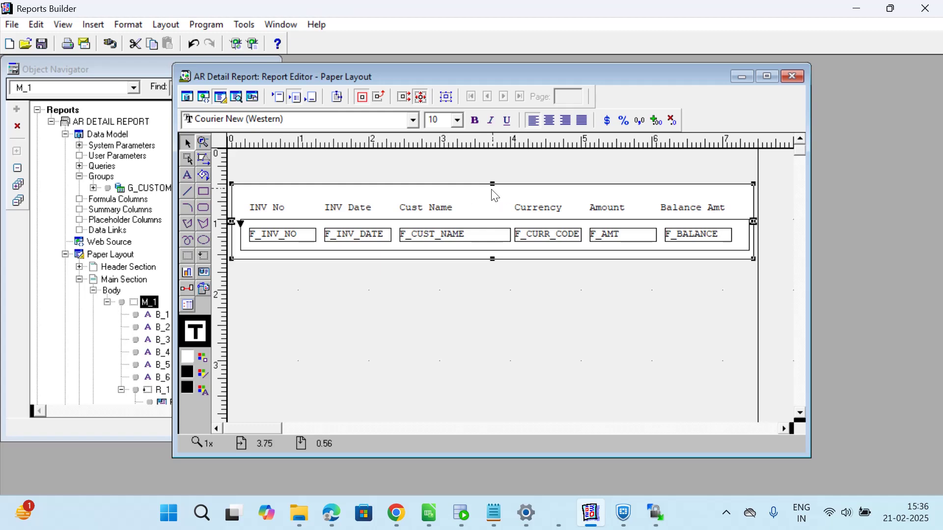
Move frame M_1 with its headings and fields up to the upper edge of the layout body.
{"action": "key", "text": "Up"}
{"action": "key", "text": "Up"}
{"action": "key", "text": "Up"}
{"action": "key", "text": "Up"}
{"action": "key", "text": "Up"}
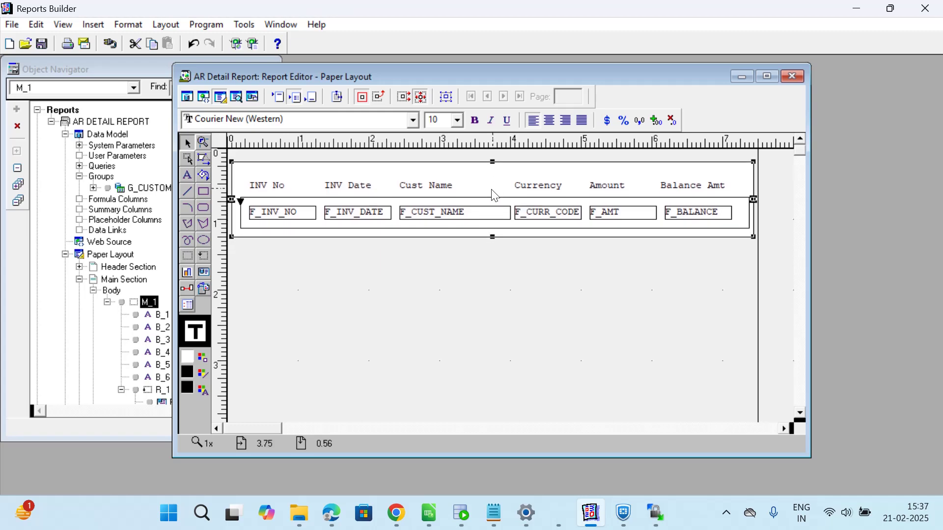
{"action": "key", "text": "Up"}
{"action": "key", "text": "Up"}
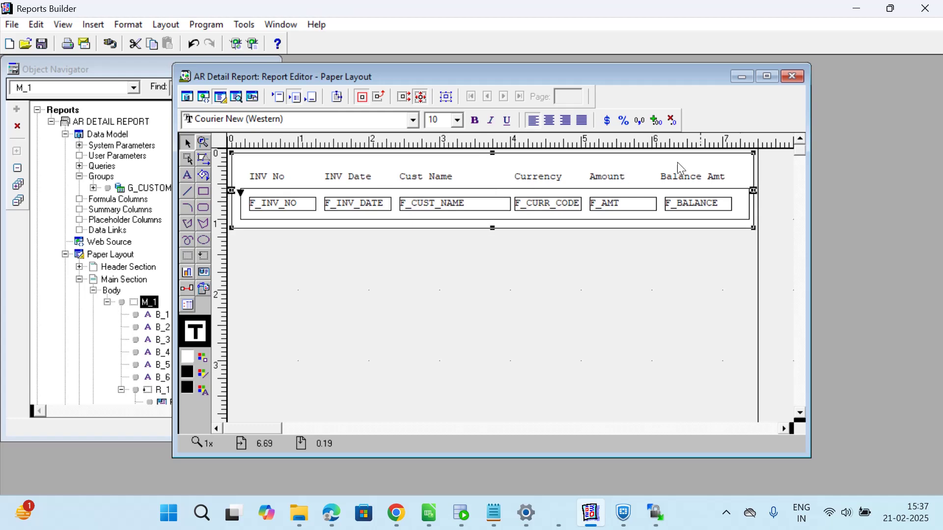
Run the paper layout again and review how the tightened frame is placed in the report output.
{"action": "left_click", "coordinate": [796, 78]}
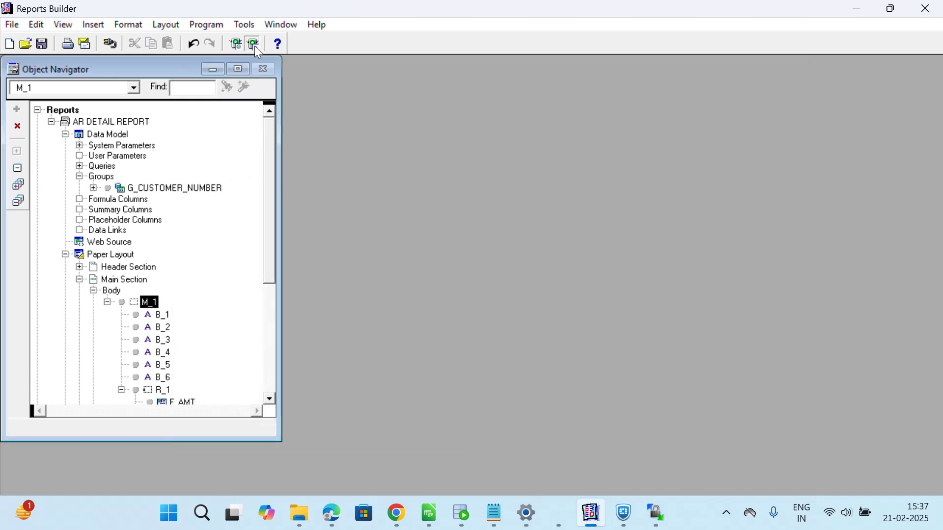
{"action": "left_click", "coordinate": [255, 46]}
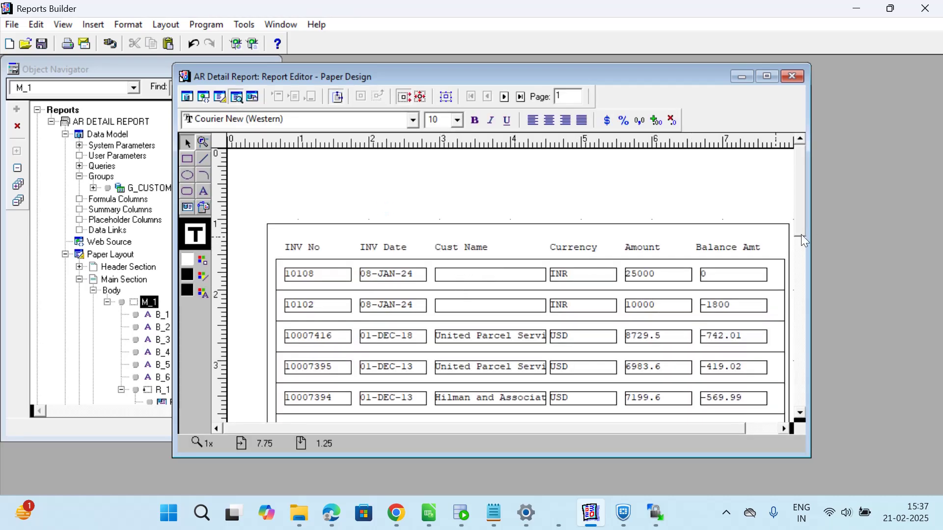
{"action": "mouse_move", "coordinate": [803, 214]}
{"action": "left_mouse_down"}
{"action": "mouse_move", "coordinate": [806, 368]}
{"action": "mouse_move", "coordinate": [795, 202]}
{"action": "left_mouse_up"}
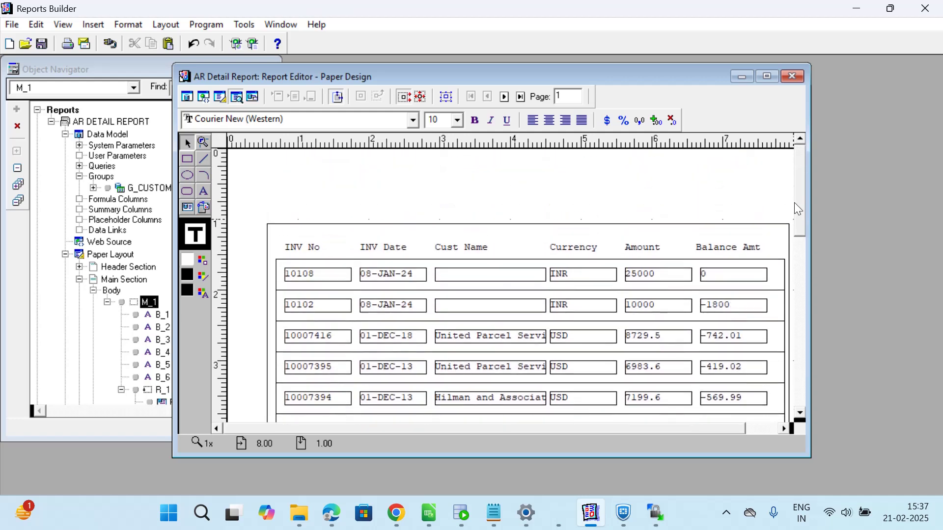
{"action": "left_click", "coordinate": [792, 76]}
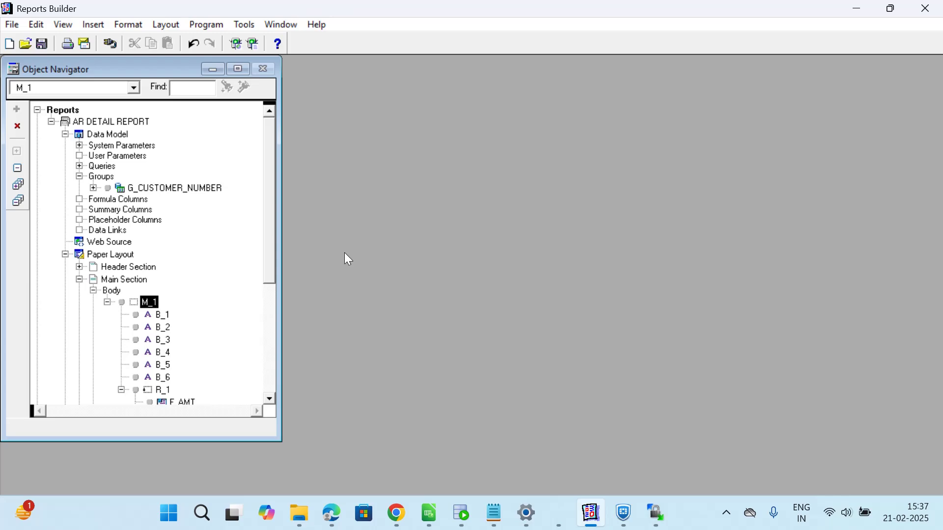
Switch to WinSCP, upload AR Detail Report.rdf from D:\Reports to the server's po/12.0.0/reports/US folder, and look through the remote file list.
{"action": "left_click", "coordinate": [657, 513]}
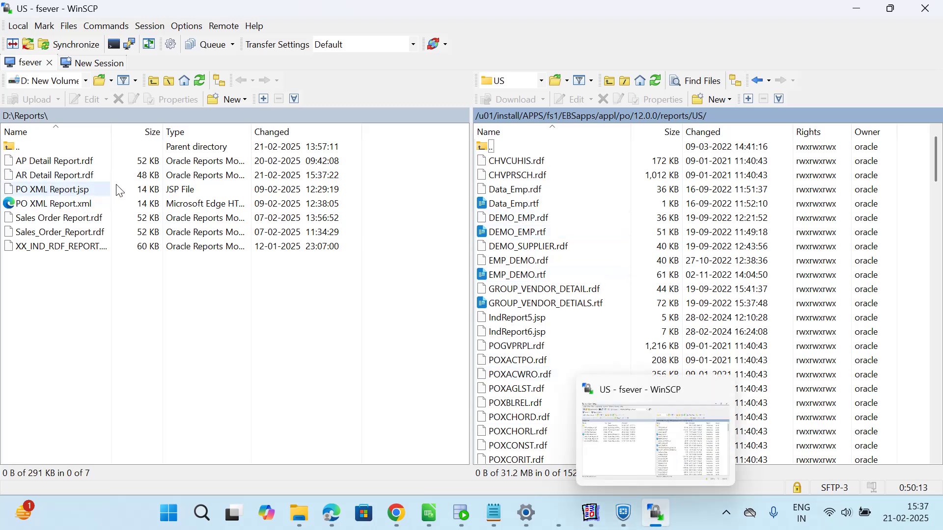
{"action": "left_click", "coordinate": [60, 181]}
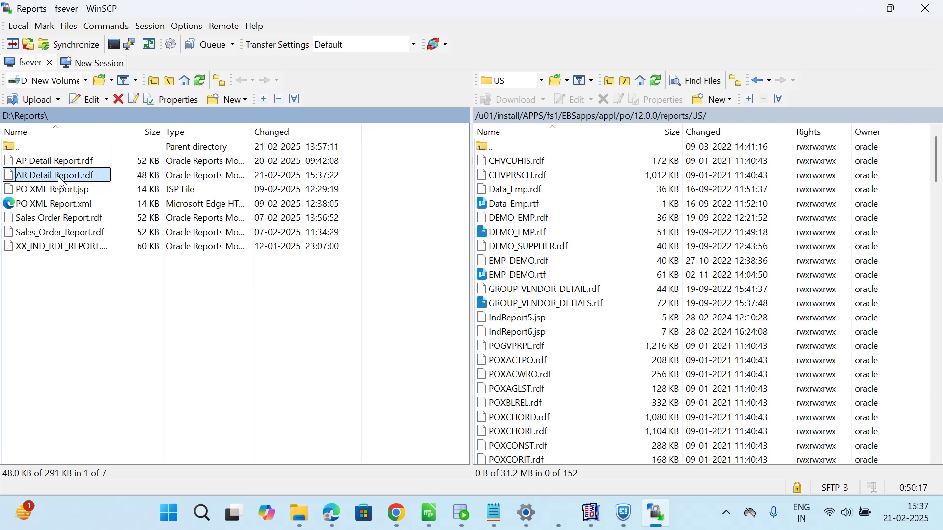
{"action": "left_click_drag", "start_coordinate": [59, 181], "coordinate": [567, 265]}
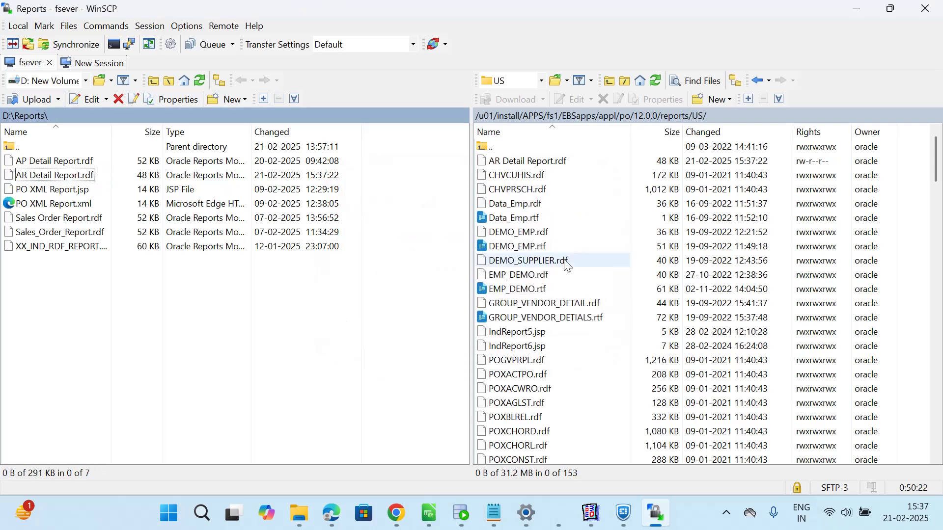
{"action": "scroll", "coordinate": [637, 294], "scroll_direction": "down", "scroll_amount": 20}
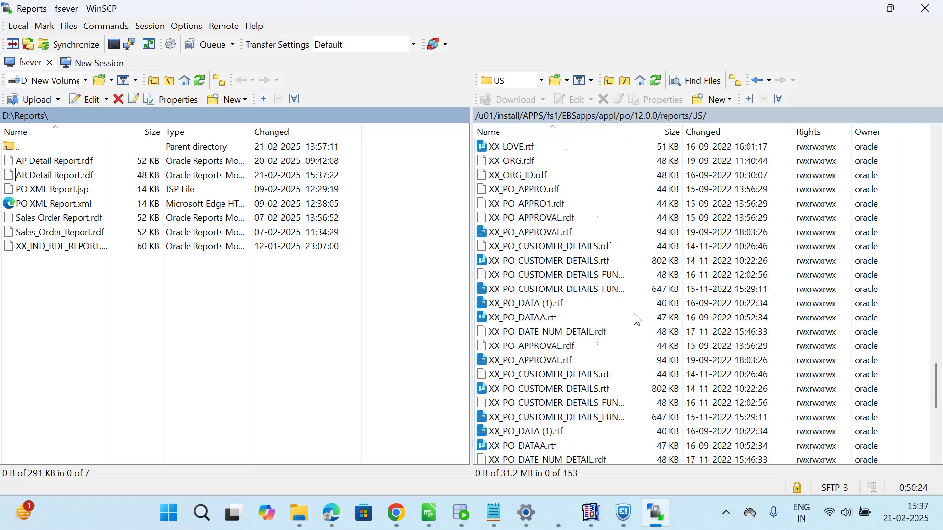
{"action": "scroll", "coordinate": [638, 319], "scroll_direction": "down", "scroll_amount": 8}
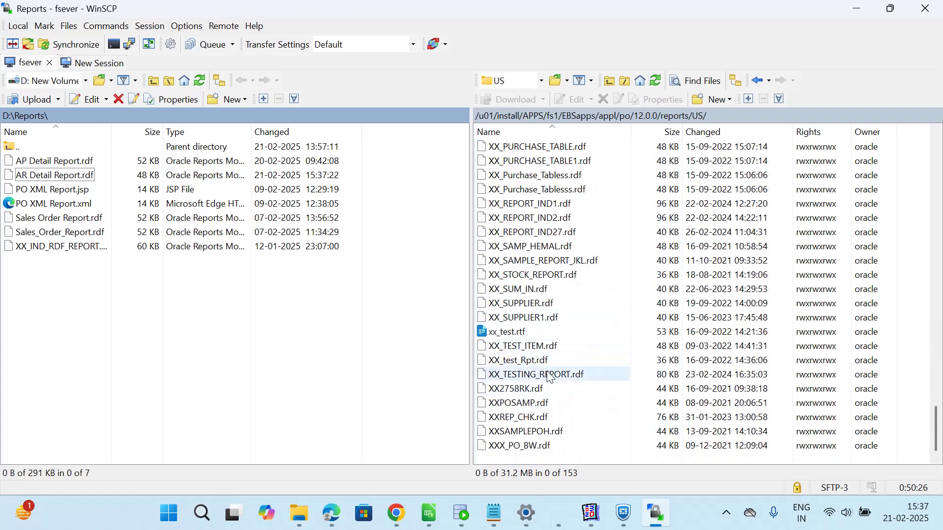
{"action": "scroll", "coordinate": [550, 377], "scroll_direction": "up", "scroll_amount": 20}
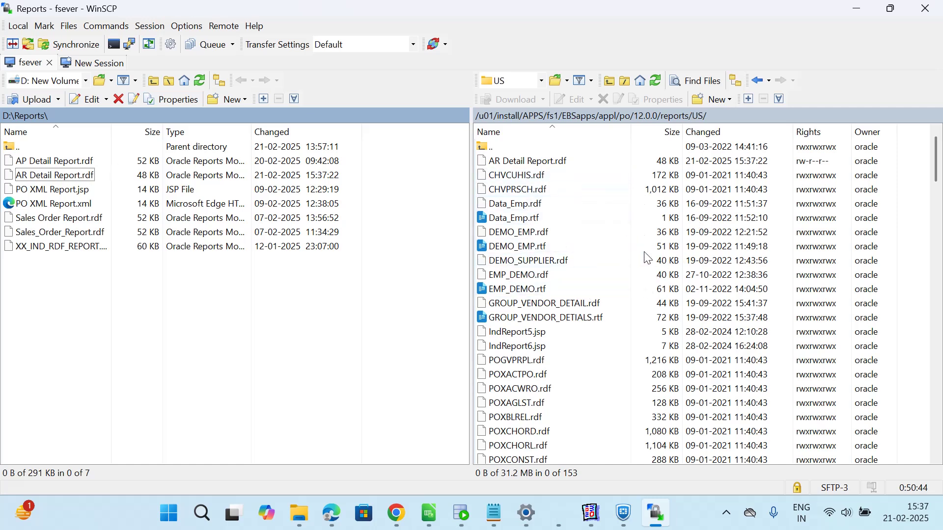
{"action": "left_click", "coordinate": [729, 513]}
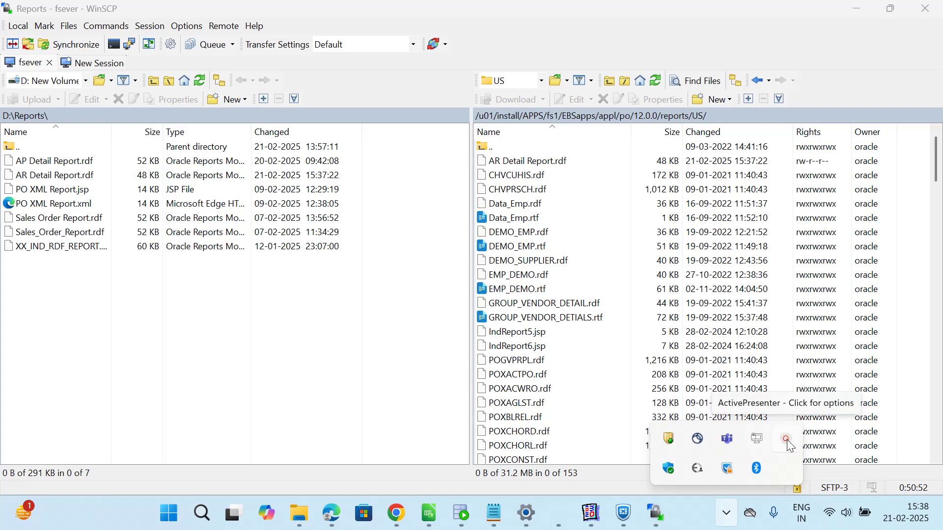
{"action": "left_click", "coordinate": [787, 441]}
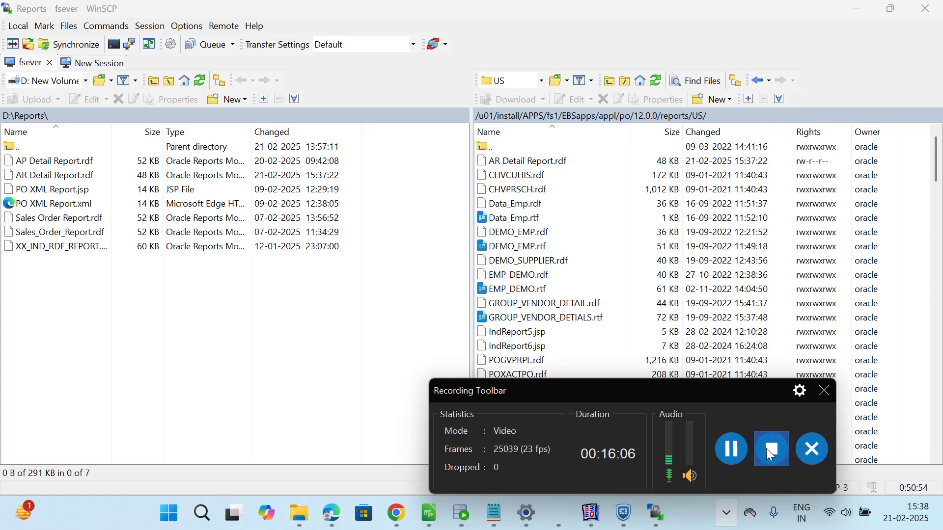
{"action": "left_click", "coordinate": [723, 456]}
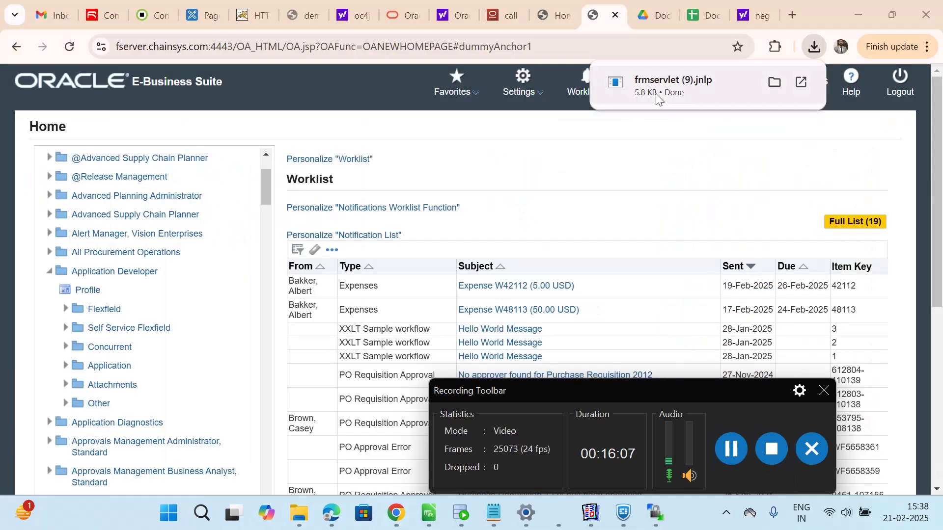
Launch Oracle Applications from the downloaded frmservlet (9).jnlp and open the Concurrent Program Executable form.
{"action": "left_click", "coordinate": [656, 95]}
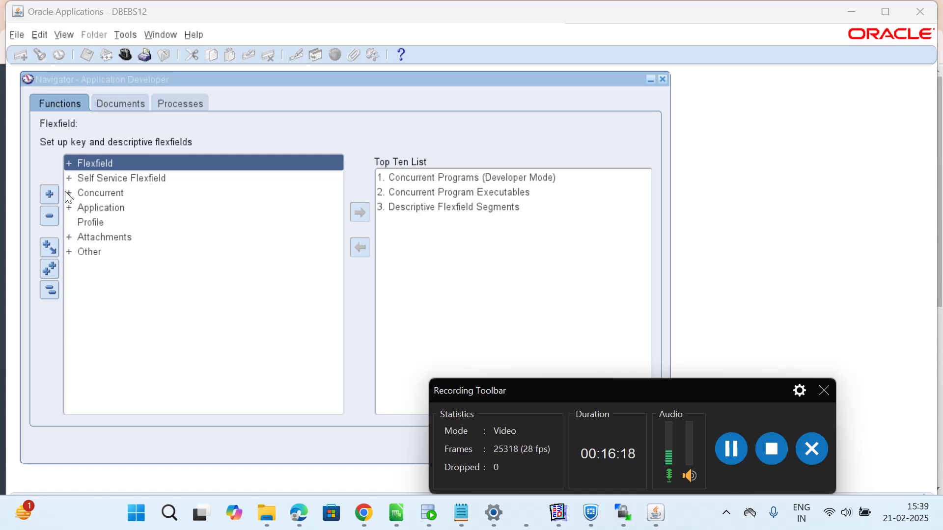
{"action": "left_click", "coordinate": [86, 208]}
{"action": "left_click", "coordinate": [100, 194]}
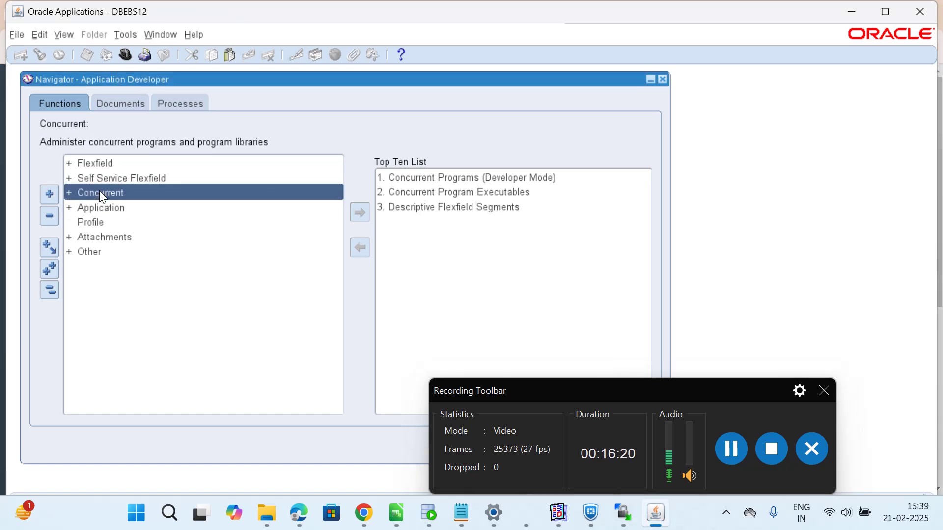
{"action": "left_click", "coordinate": [52, 194]}
{"action": "left_click", "coordinate": [115, 220]}
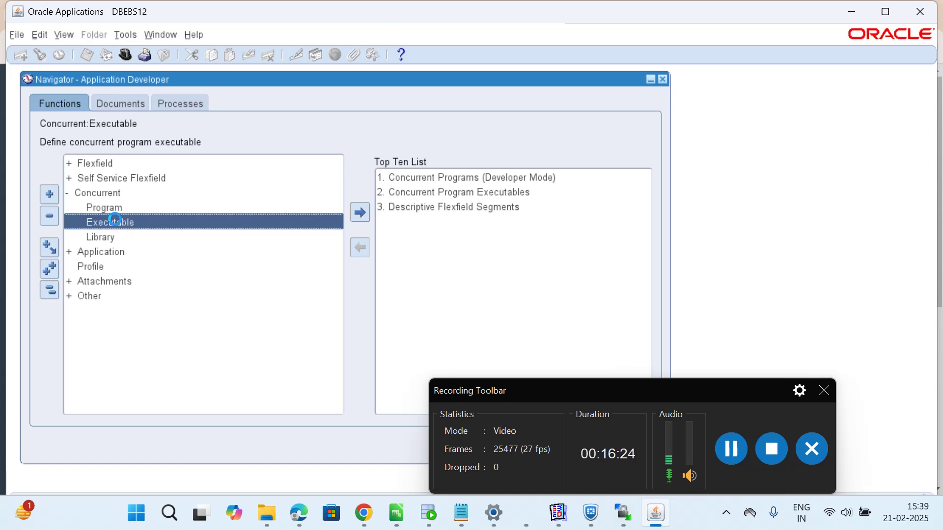
{"action": "double_click", "coordinate": [115, 219]}
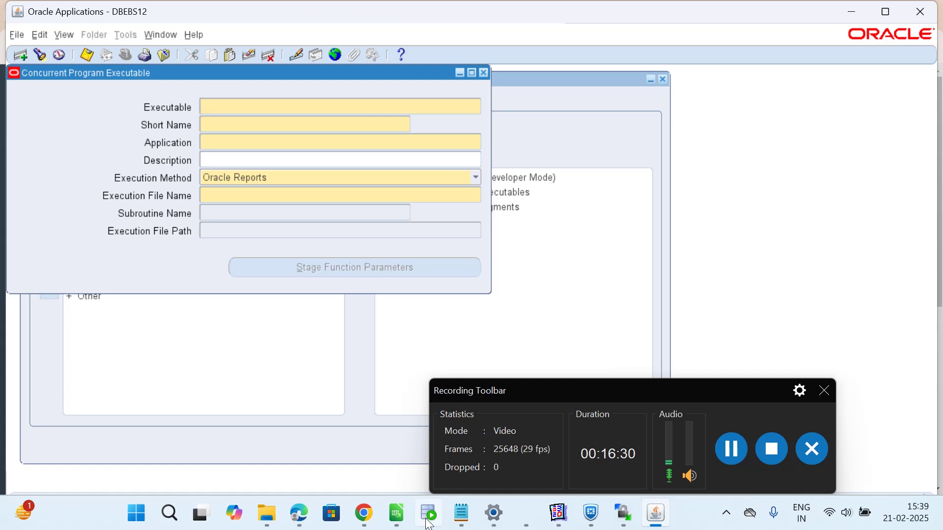
Enter XX_AR_DETAIL_IND_REPORT as both the executable name and the short name.
{"action": "mouse_move", "coordinate": [429, 513]}
{"action": "type", "text": "ETAIL"}
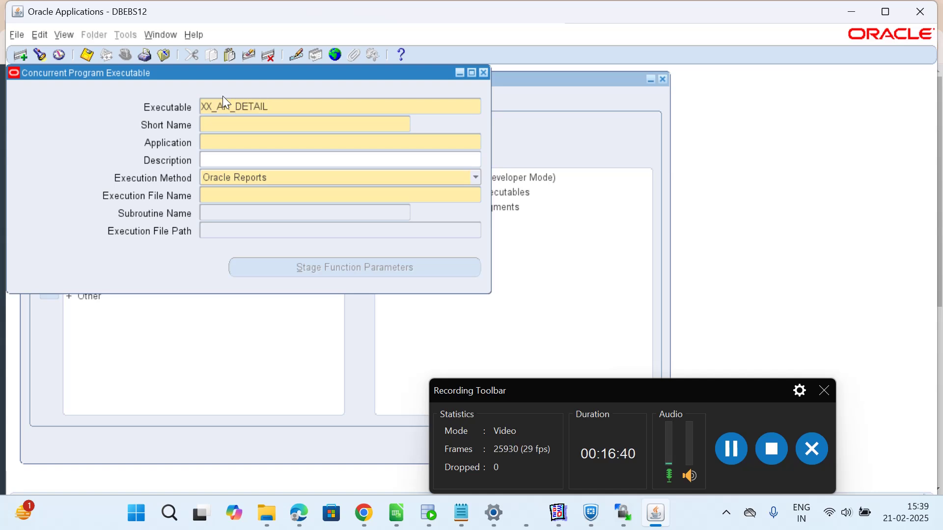
{"action": "type", "text": "_IND_REPORT"}
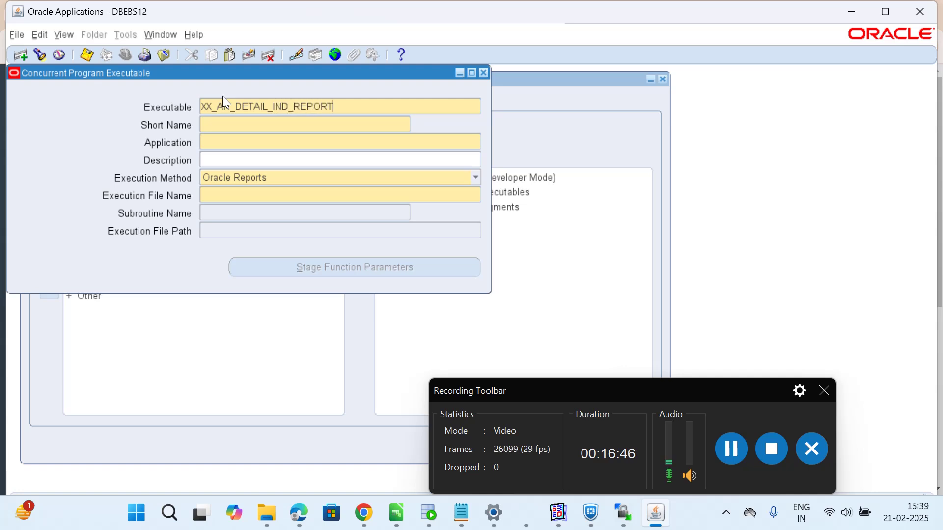
{"action": "left_click_drag", "start_coordinate": [356, 105], "coordinate": [196, 120]}
{"action": "key", "text": "ctrl+c"}
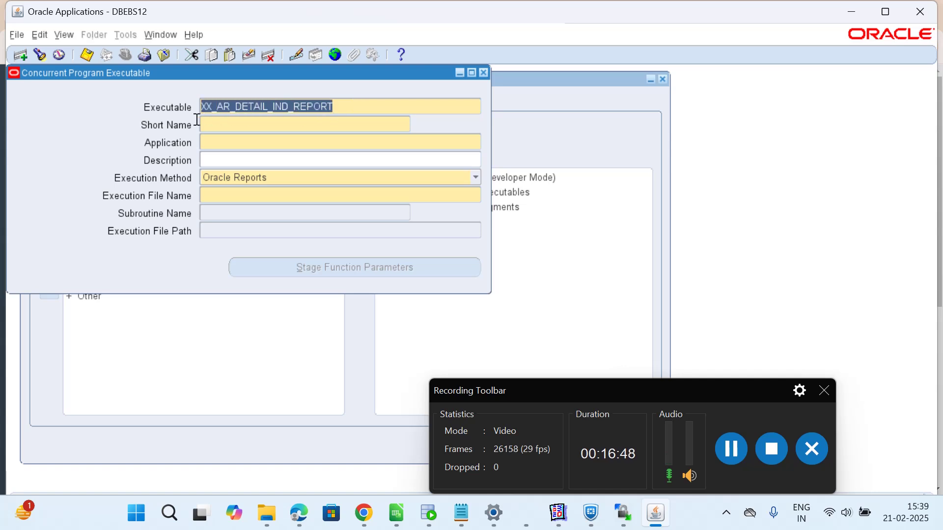
{"action": "left_click", "coordinate": [264, 129]}
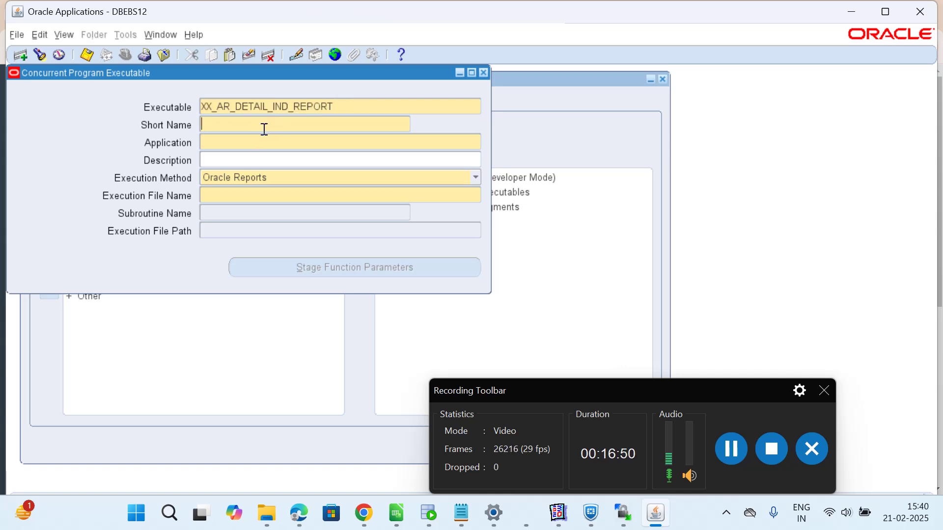
{"action": "key", "text": "ctrl+v"}
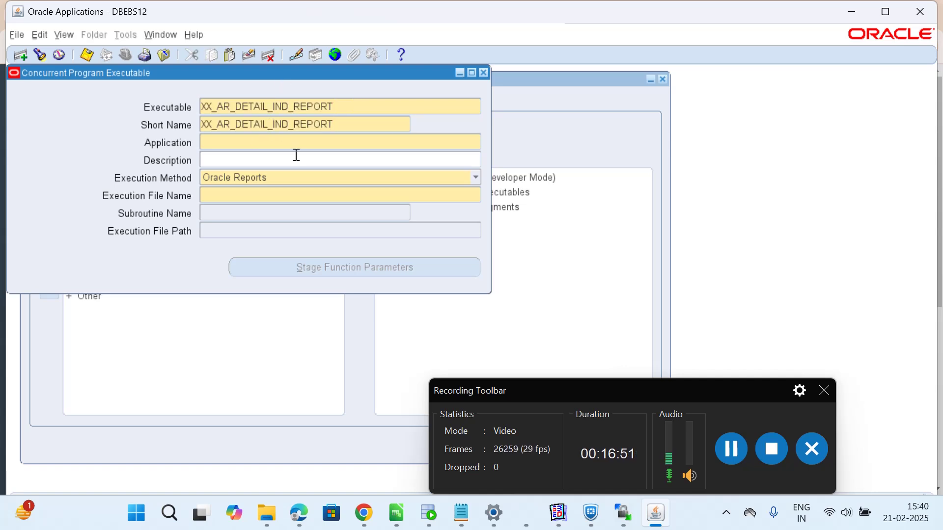
Set the executable's application to Application Object Library from the list of matching applications.
{"action": "left_click", "coordinate": [261, 143]}
{"action": "type", "text": "Appli"}
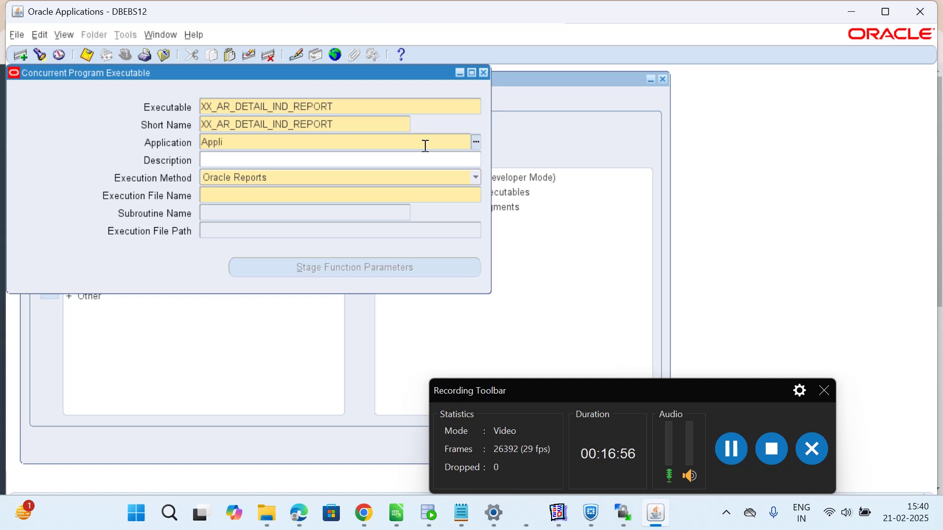
{"action": "type", "text": "cation De"}
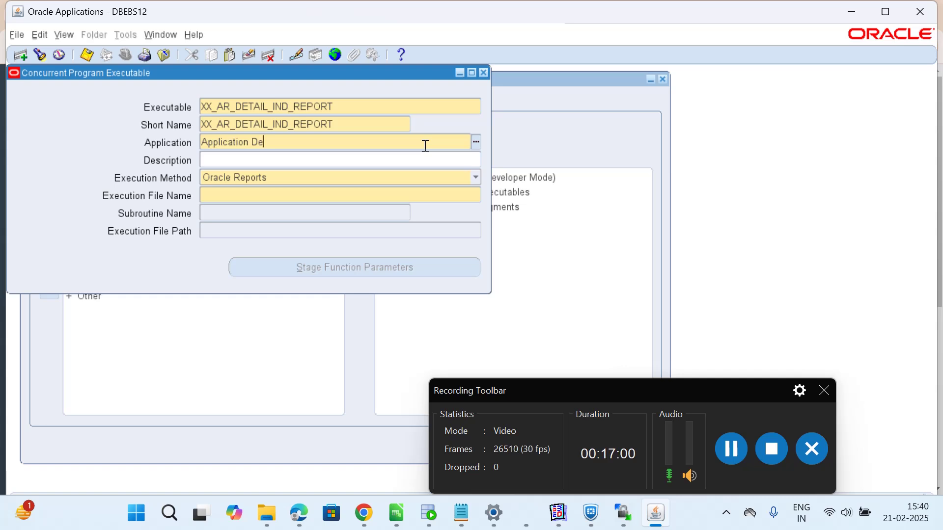
{"action": "key", "text": "BackSpace"}
{"action": "key", "text": "BackSpace"}
{"action": "key", "text": "BackSpace"}
{"action": "key", "text": "Tab"}
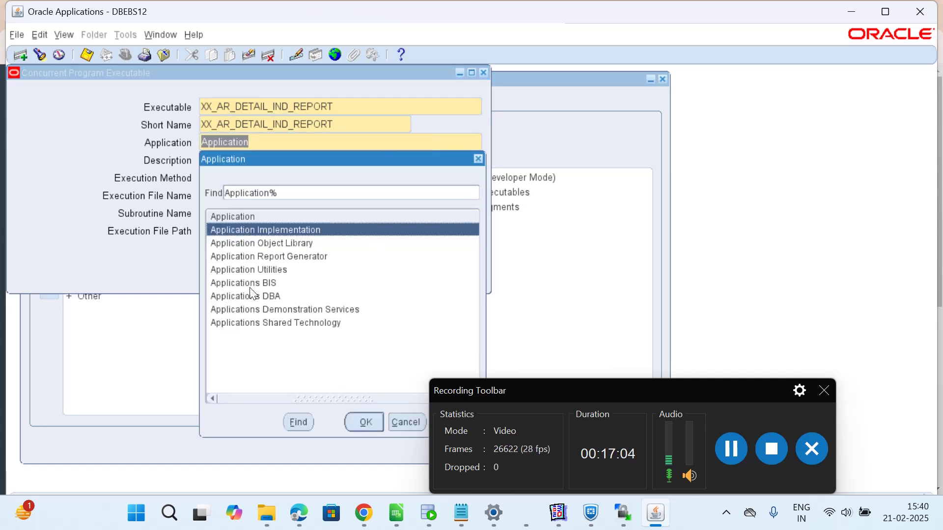
{"action": "double_click", "coordinate": [249, 243]}
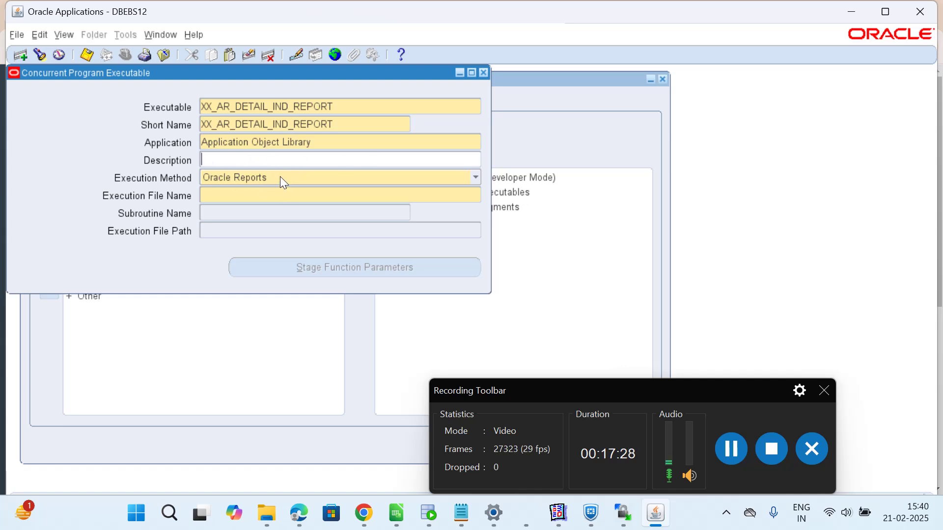
Check the exact name of the AR Detail Report.rdf file in WinSCP and return to the executable form.
{"action": "left_click", "coordinate": [221, 196]}
{"action": "left_click", "coordinate": [625, 518]}
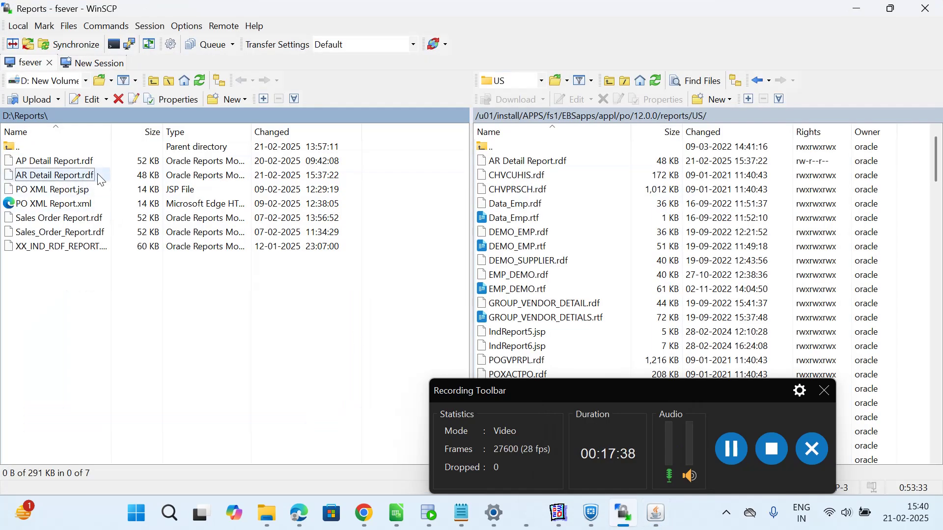
{"action": "left_click_drag", "start_coordinate": [96, 173], "coordinate": [77, 174]}
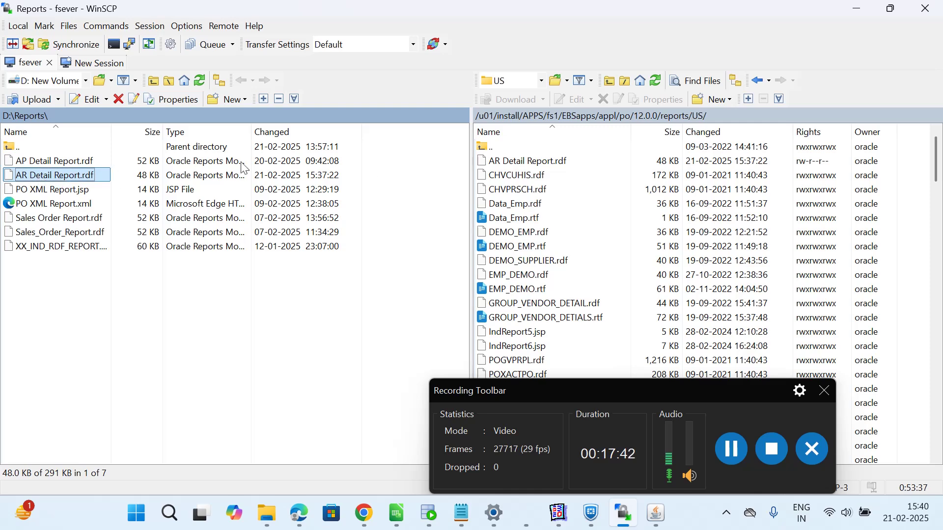
{"action": "left_click", "coordinate": [857, 10]}
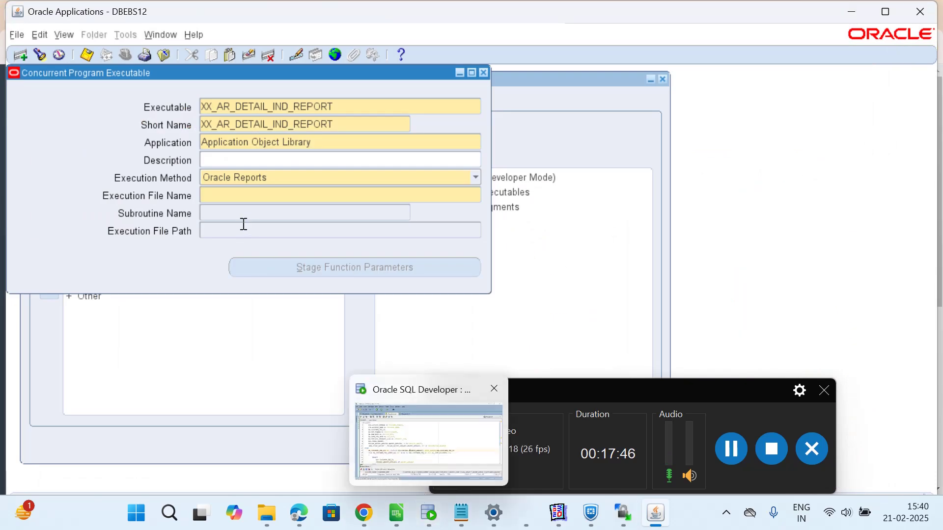
{"action": "left_click", "coordinate": [234, 197]}
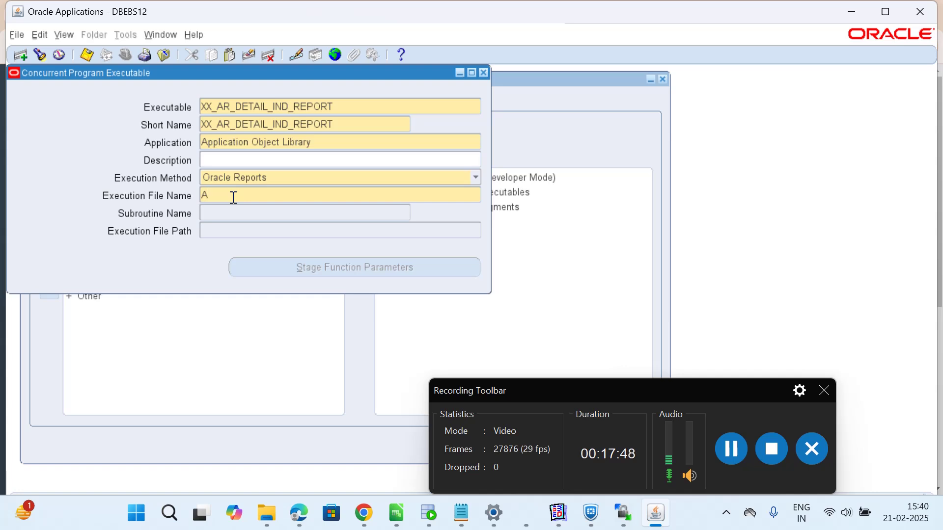
{"action": "type", "text": "AR De"}
{"action": "key", "text": "BackSpace"}
{"action": "key", "text": "BackSpace"}
{"action": "key", "text": "BackSpace"}
{"action": "key", "text": "BackSpace"}
{"action": "key", "text": "BackSpace"}
Switch to Reports Builder and save the report in the Reports folder under the new name AR_Detail_Report as Reports Binary (*.rdf).
{"action": "left_click", "coordinate": [560, 516]}
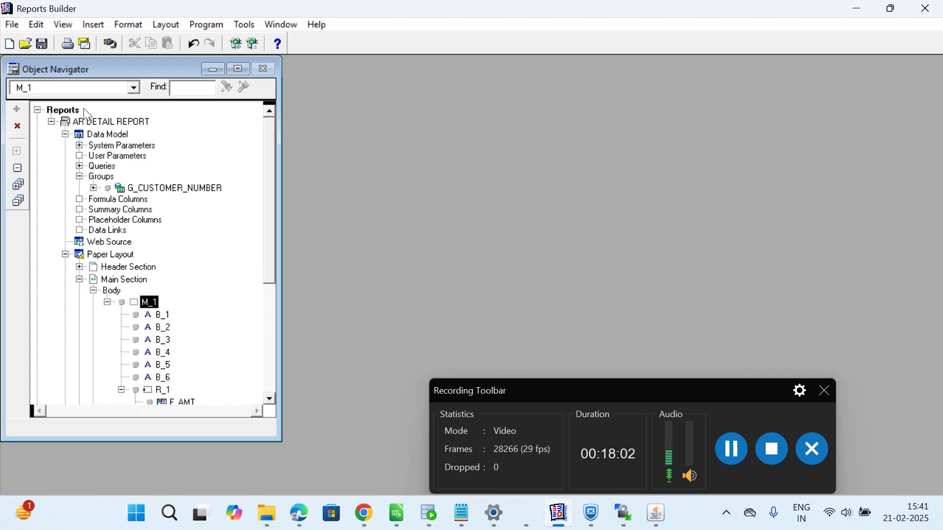
{"action": "left_click", "coordinate": [16, 26]}
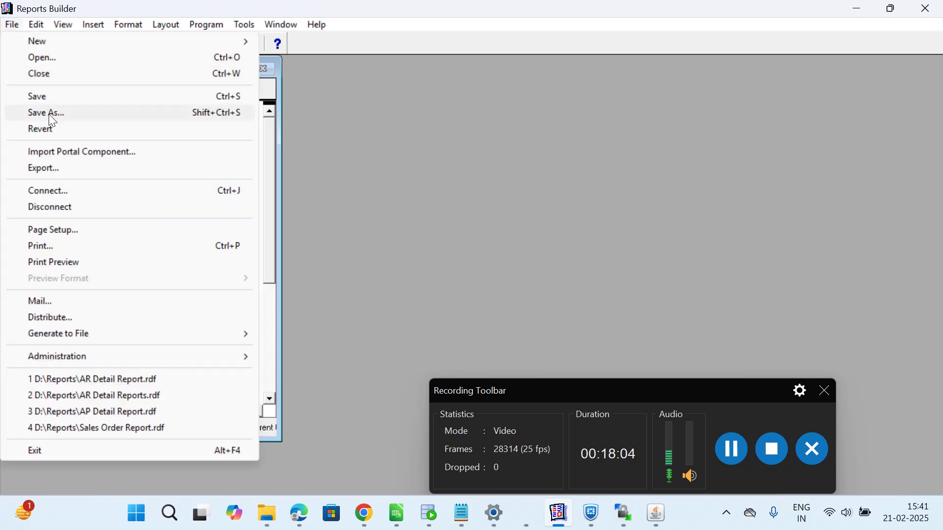
{"action": "left_click", "coordinate": [48, 114]}
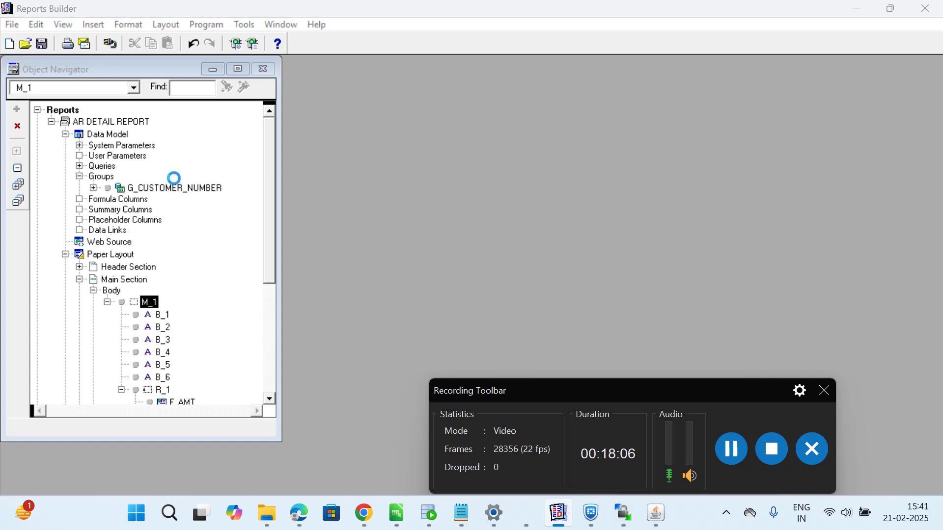
{"action": "left_click", "coordinate": [77, 191]}
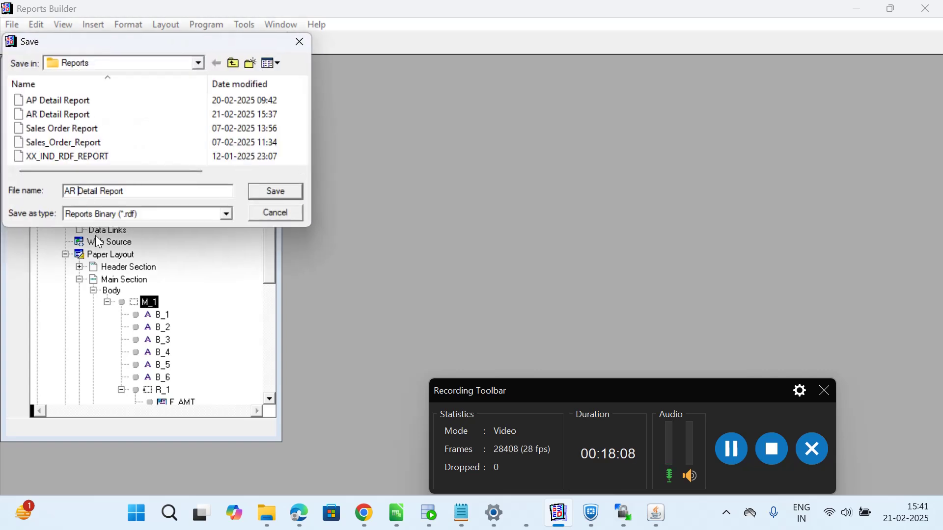
{"action": "type", "text": "_"}
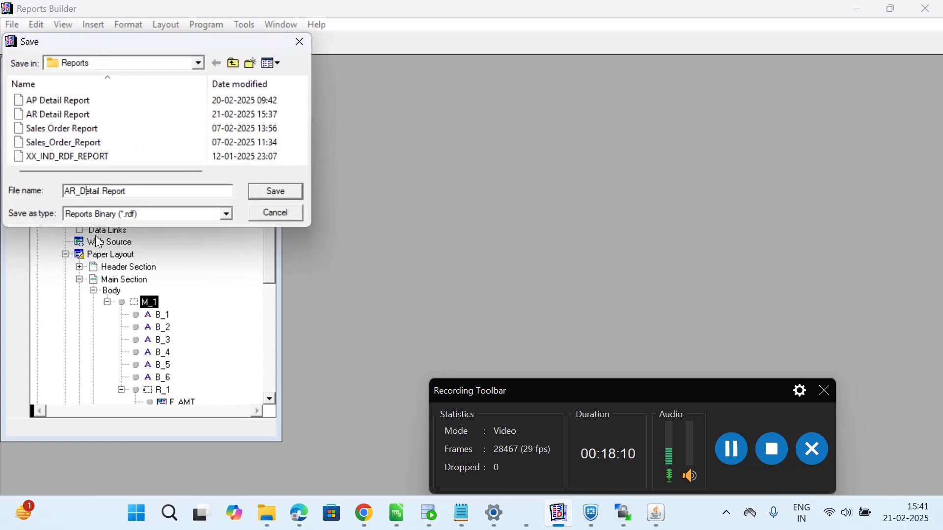
{"action": "key", "text": "Right"}
{"action": "key", "text": "Right"}
{"action": "key", "text": "Right"}
{"action": "key", "text": "Right"}
{"action": "key", "text": "Right"}
{"action": "key", "text": "Right"}
{"action": "key", "text": "Delete"}
{"action": "type", "text": "_"}
{"action": "left_click", "coordinate": [267, 191]}
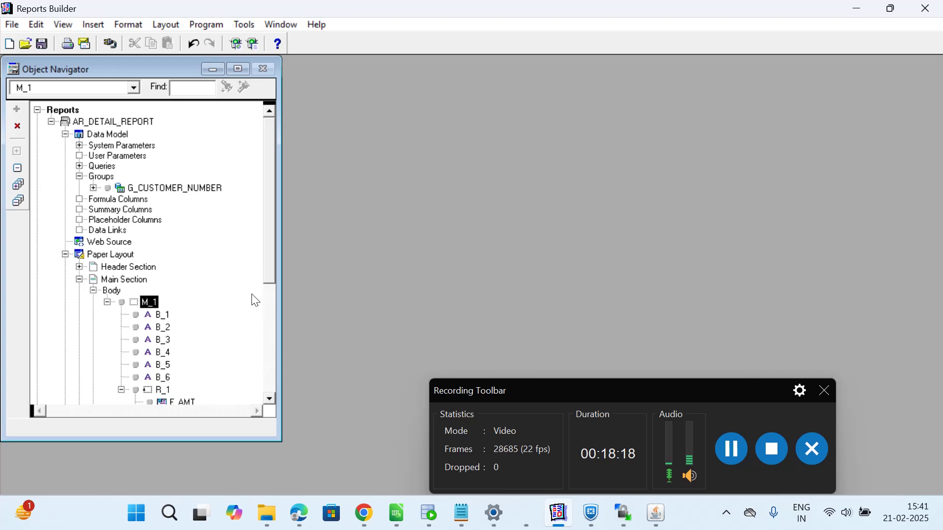
Switch to WinSCP and upload AR_Detail_Report.rdf from D:\Reports to the server's po/12.0.0/reports/US folder.
{"action": "left_click", "coordinate": [861, 19]}
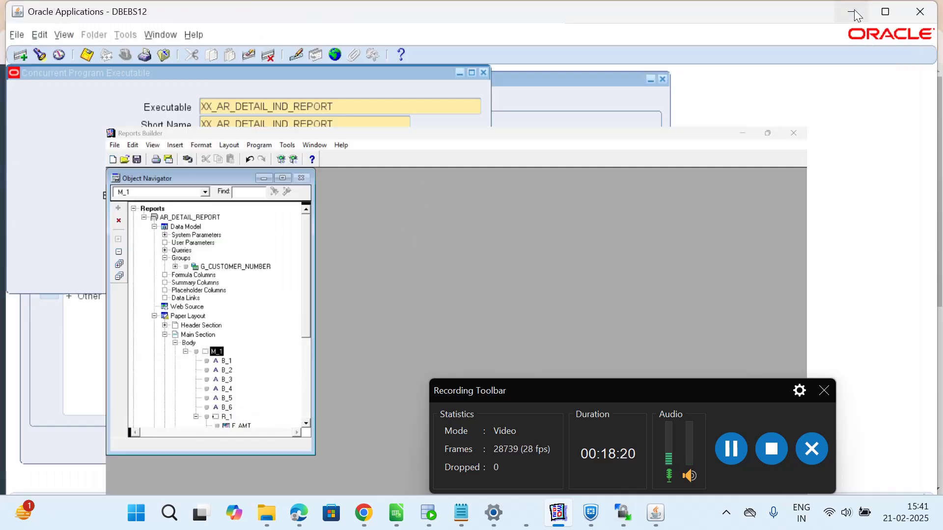
{"action": "left_click", "coordinate": [622, 516]}
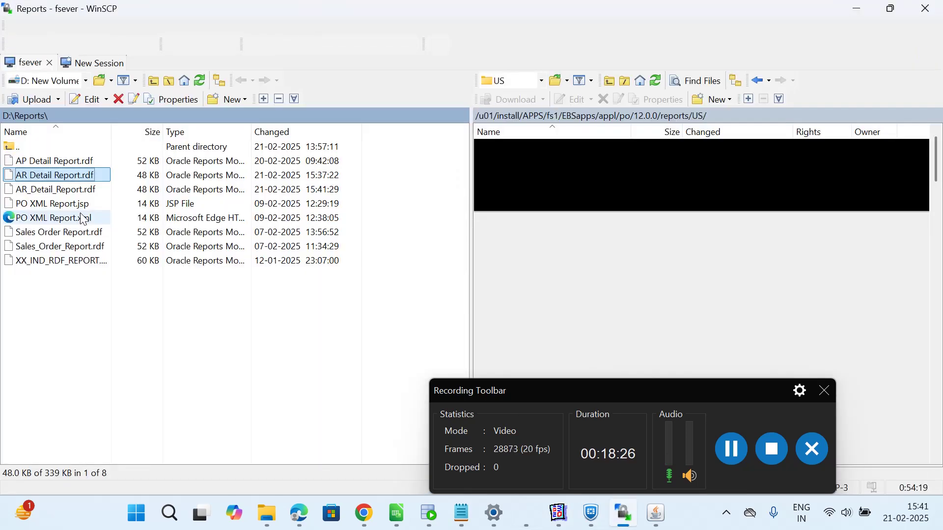
{"action": "left_click", "coordinate": [51, 176]}
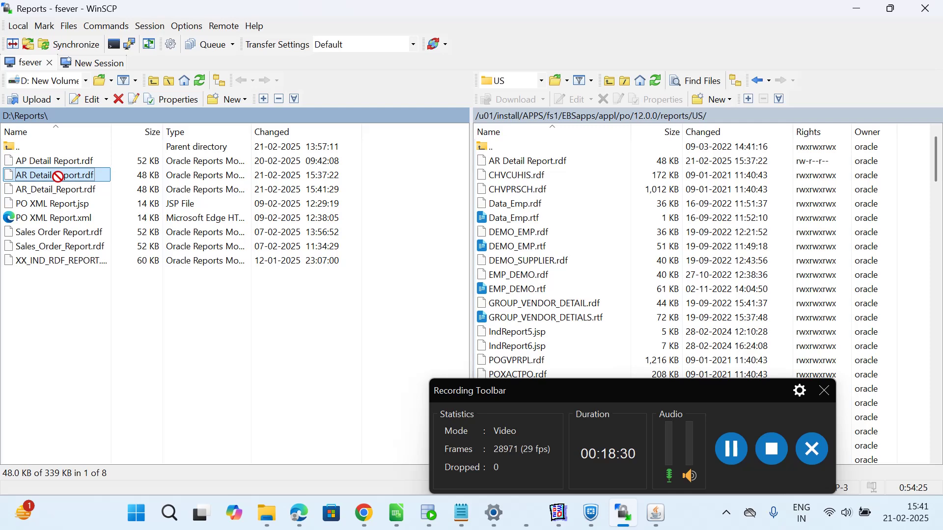
{"action": "left_click_drag", "start_coordinate": [51, 192], "coordinate": [573, 229]}
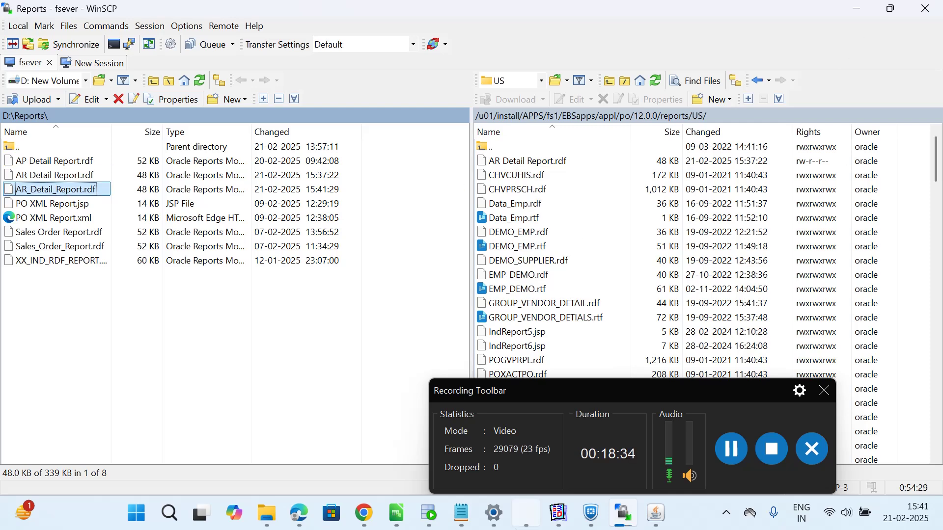
Return to the Oracle Applications executable form and set the execution file name to AR_Detail_Report.
{"action": "left_click", "coordinate": [661, 524]}
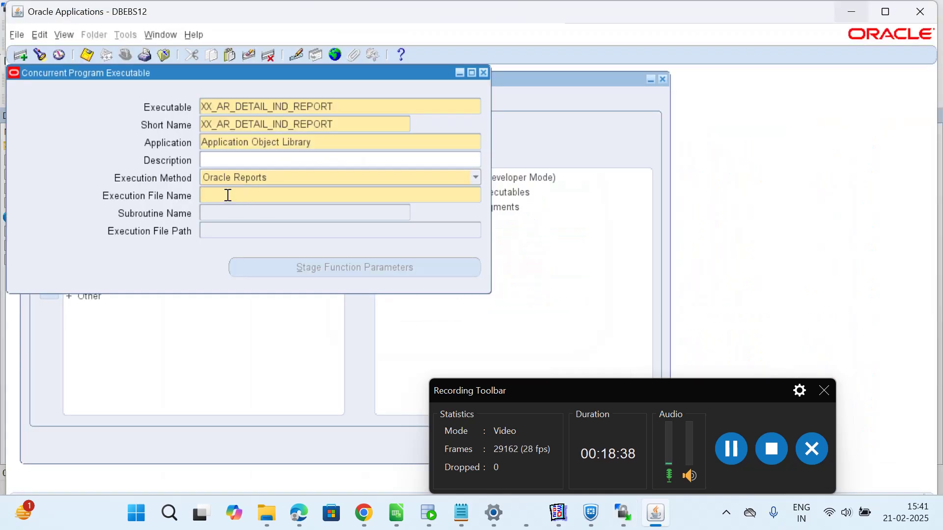
{"action": "type", "text": "AR_DEATIL_REPORT"}
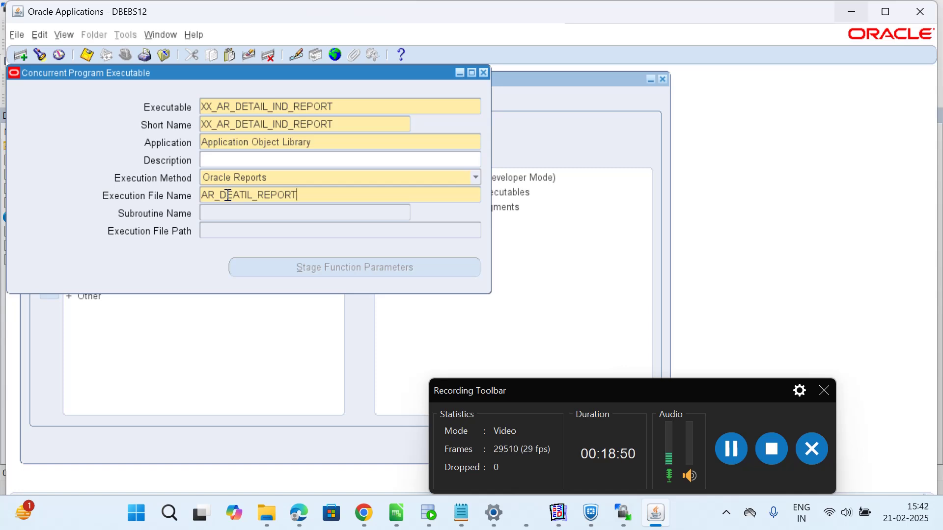
{"action": "key", "text": "Left"}
{"action": "key", "text": "Left"}
{"action": "key", "text": "BackSpace"}
{"action": "key", "text": "BackSpace"}
{"action": "key", "text": "BackSpace"}
{"action": "key", "text": "BackSpace"}
{"action": "type", "text": "tail"}
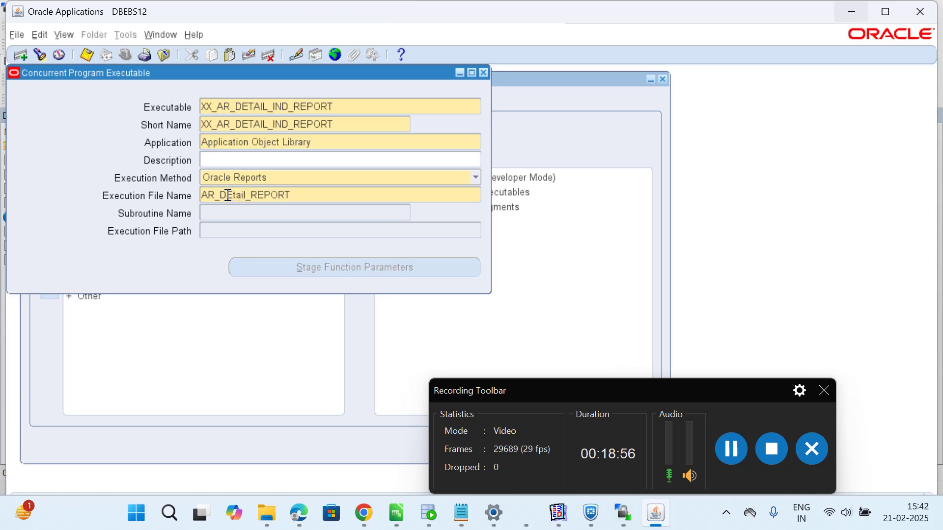
{"action": "key", "text": "Left"}
{"action": "key", "text": "Left"}
{"action": "key", "text": "Left"}
{"action": "key", "text": "BackSpace"}
{"action": "type", "text": "e"}
{"action": "key", "text": "Right"}
{"action": "key", "text": "Right"}
{"action": "key", "text": "Right"}
{"action": "key", "text": "Right"}
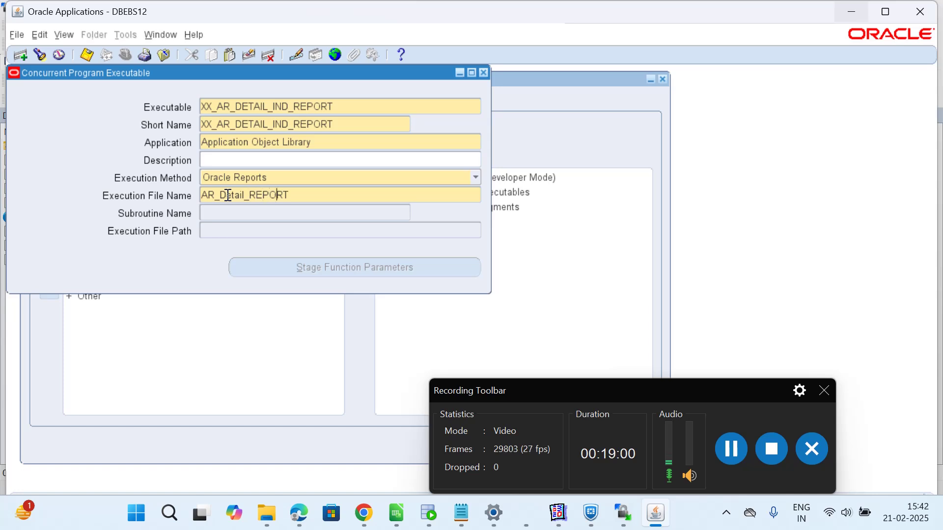
{"action": "key", "text": "BackSpace"}
{"action": "key", "text": "BackSpace"}
{"action": "key", "text": "BackSpace"}
{"action": "key", "text": "BackSpace"}
{"action": "key", "text": "BackSpace"}
{"action": "type", "text": "eport"}
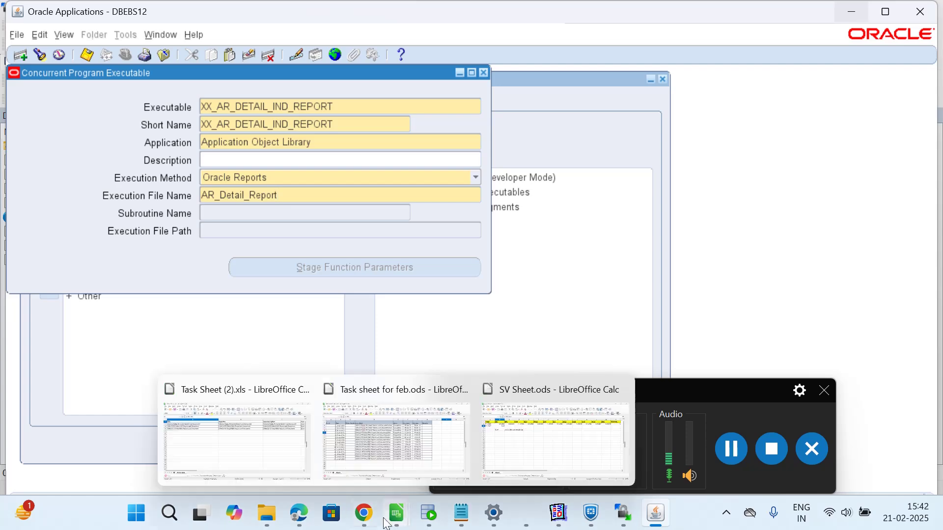
Check the execution file name against AR_Detail_Report.rdf in WinSCP, and save and close the concurrent program executable.
{"action": "left_click", "coordinate": [592, 521]}
{"action": "left_click", "coordinate": [591, 521]}
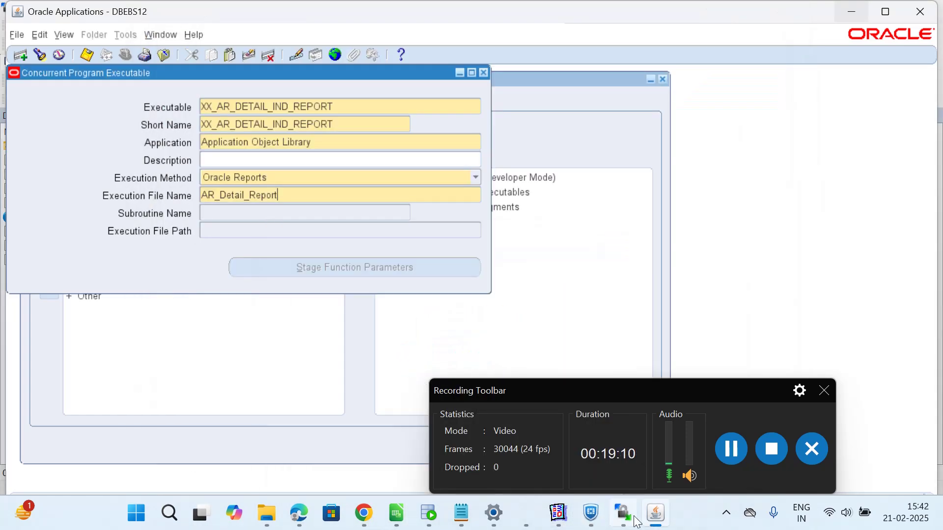
{"action": "left_click", "coordinate": [628, 519]}
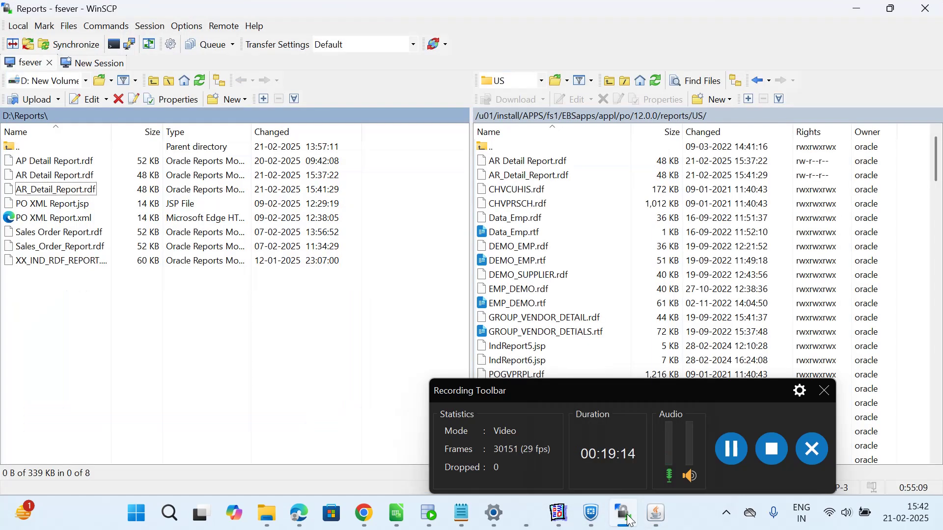
{"action": "left_click", "coordinate": [629, 520]}
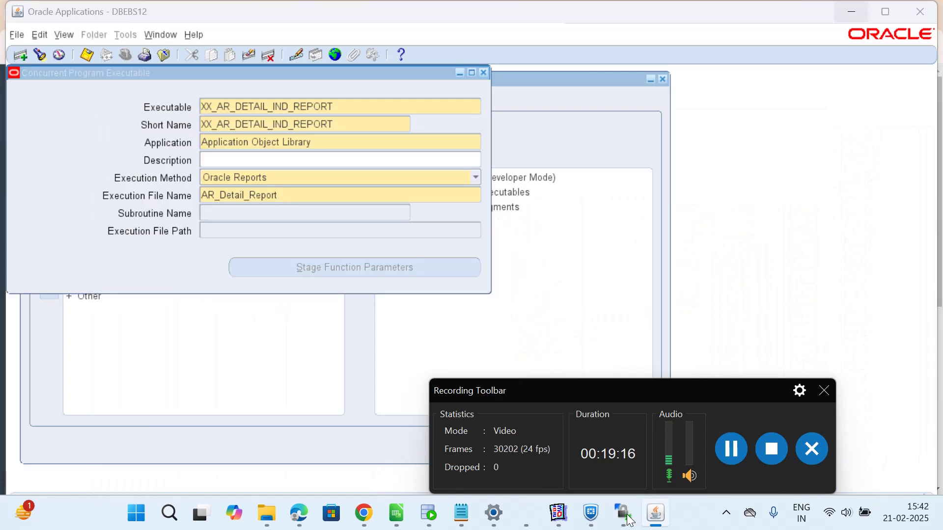
{"action": "left_click", "coordinate": [630, 520]}
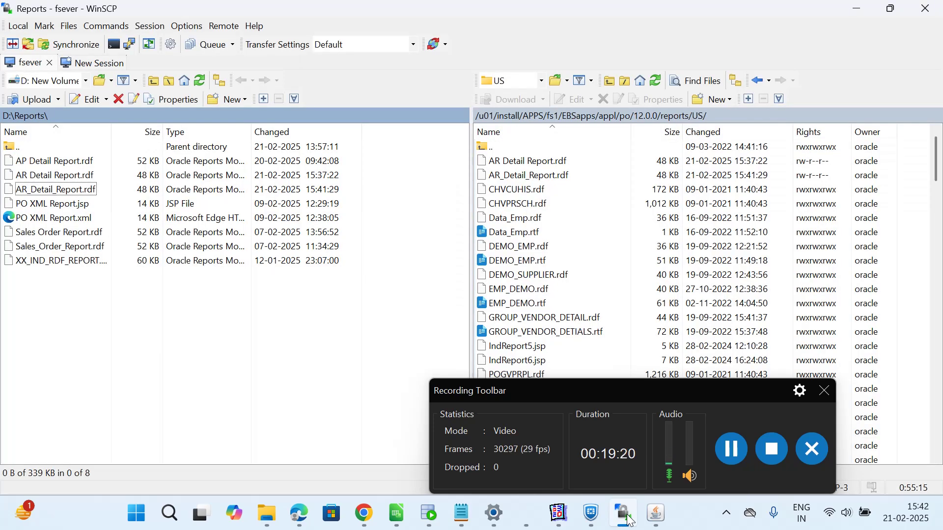
{"action": "left_click", "coordinate": [630, 519]}
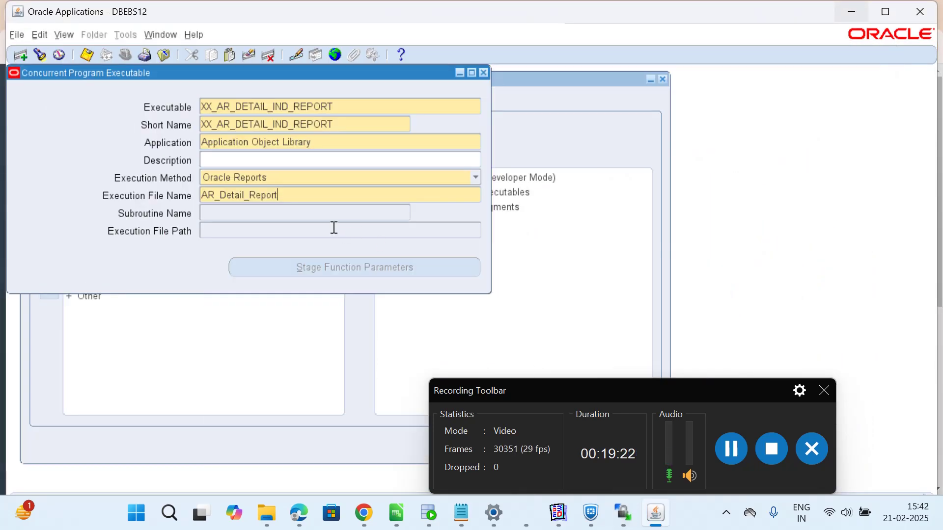
{"action": "key", "text": "ctrl+s"}
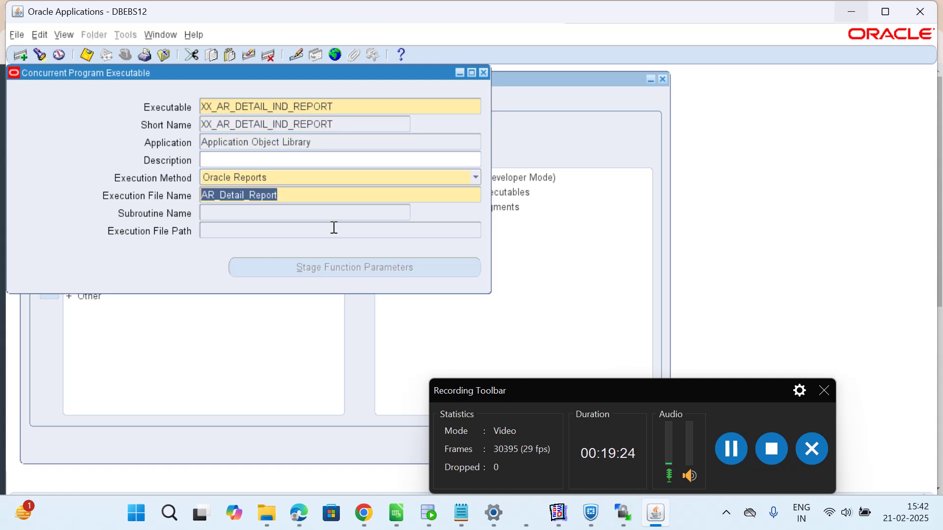
{"action": "left_click", "coordinate": [484, 74]}
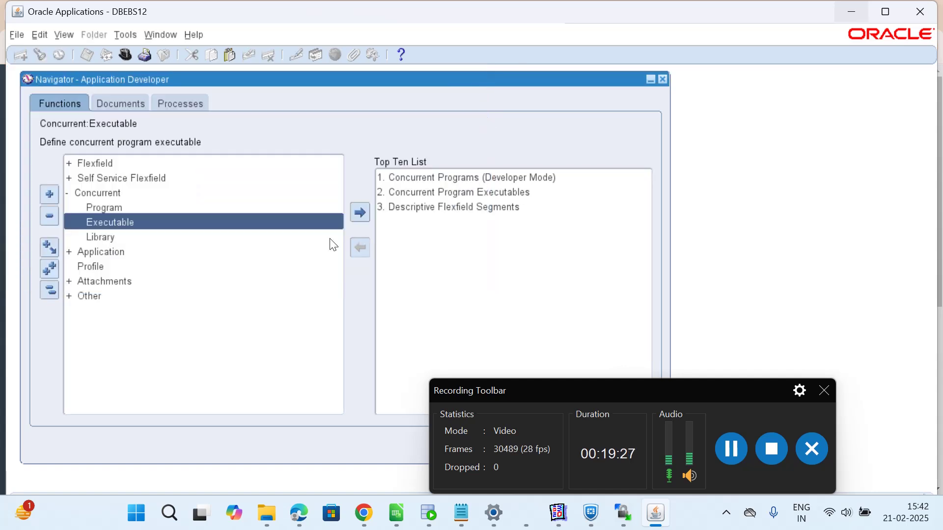
Enter XX_AR_DETAIL_IND_REPORT as the name in a new concurrent program, copy it, and close the form without saving.
{"action": "double_click", "coordinate": [106, 208]}
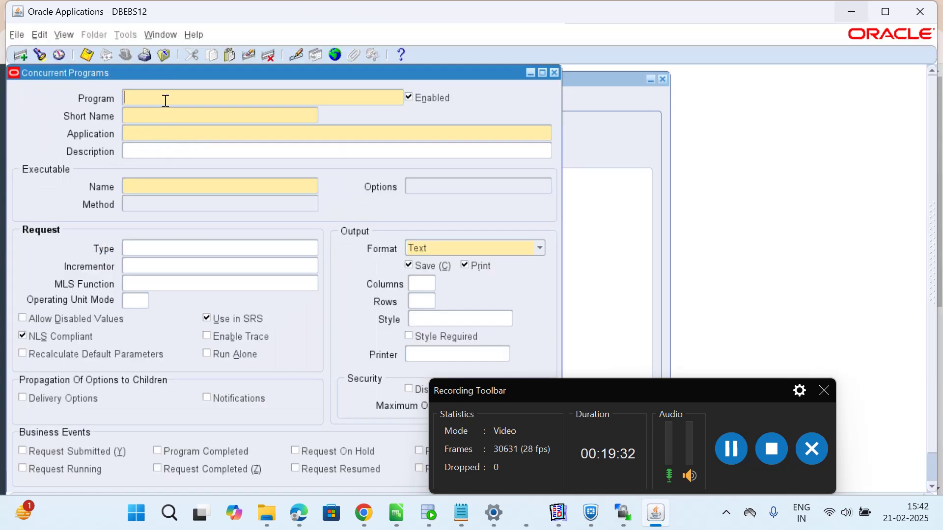
{"action": "type", "text": "XX_AR_DETAIL"}
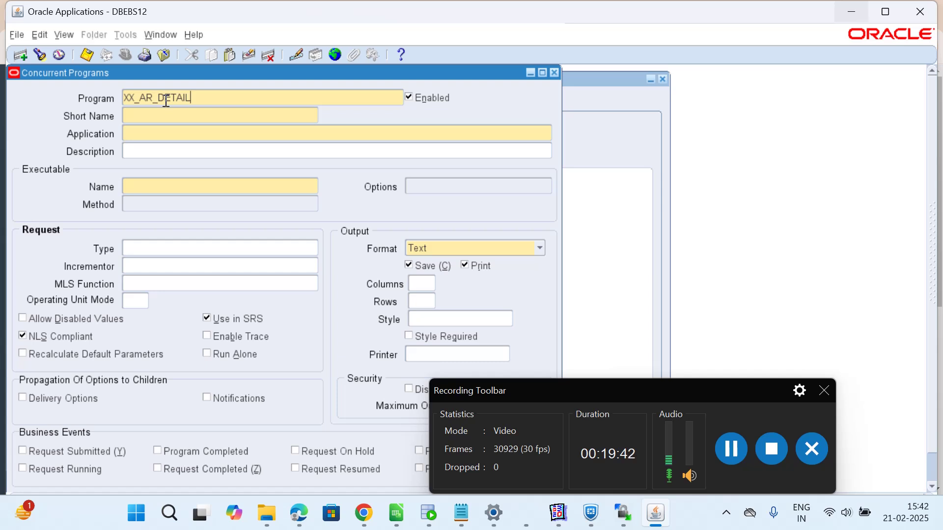
{"action": "type", "text": "_IND_REPORT"}
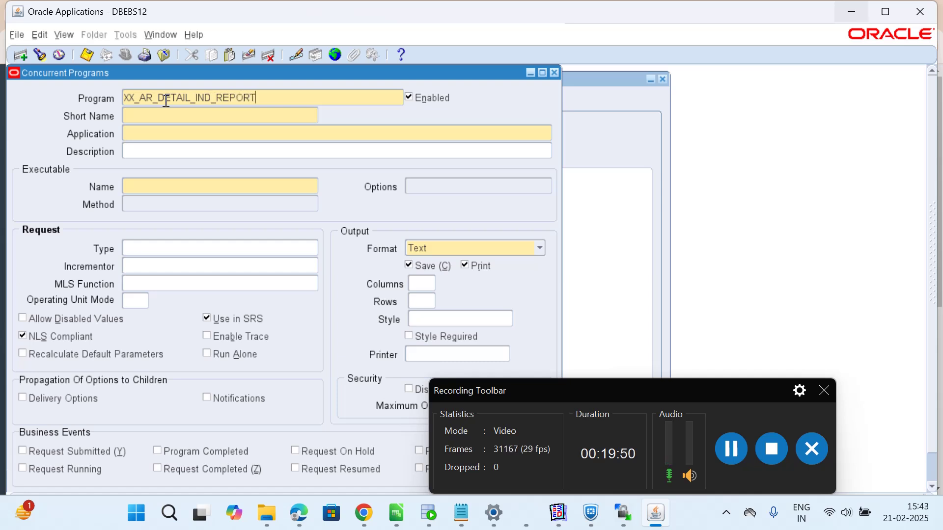
{"action": "left_click_drag", "start_coordinate": [273, 98], "coordinate": [129, 104]}
{"action": "key", "text": "ctrl+c"}
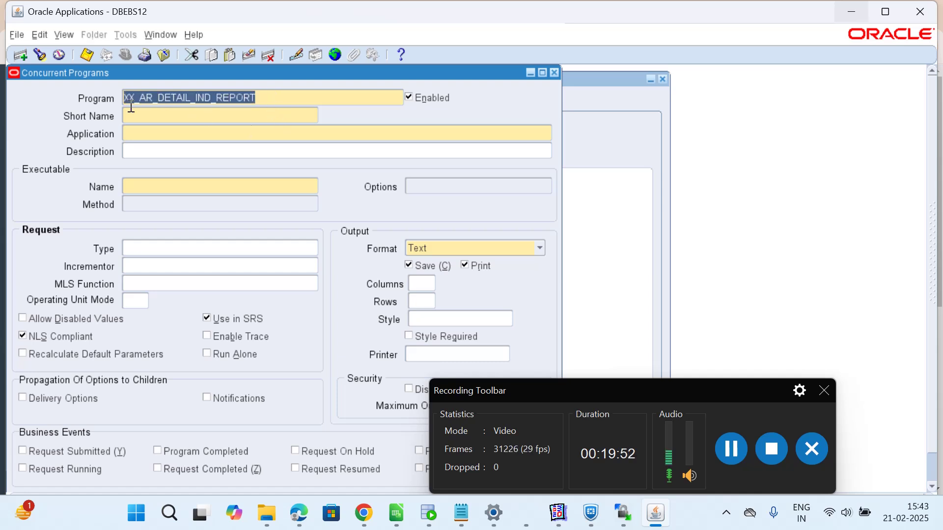
{"action": "left_click", "coordinate": [554, 73]}
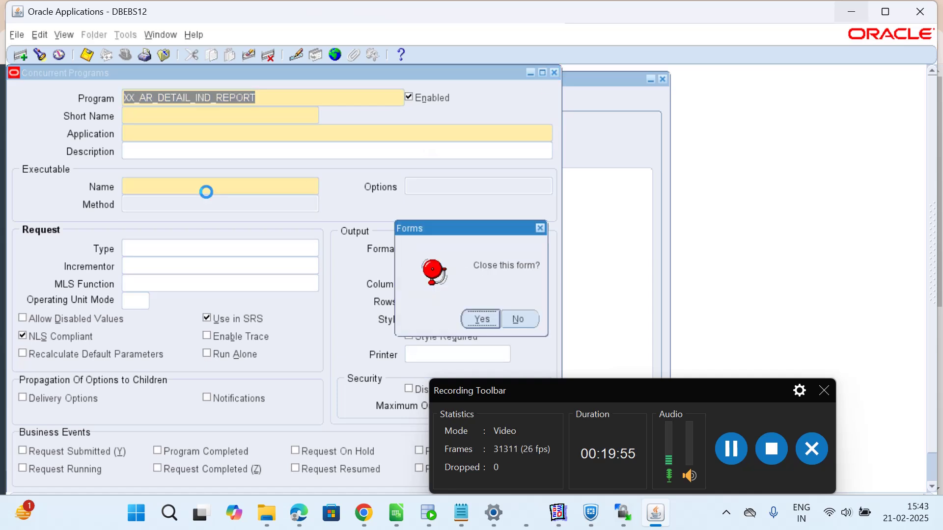
{"action": "left_click", "coordinate": [483, 318]}
Query the concurrent program executables for XX_AR_DETAIL_IND_REPORT, review the saved record and close the form.
{"action": "double_click", "coordinate": [103, 222]}
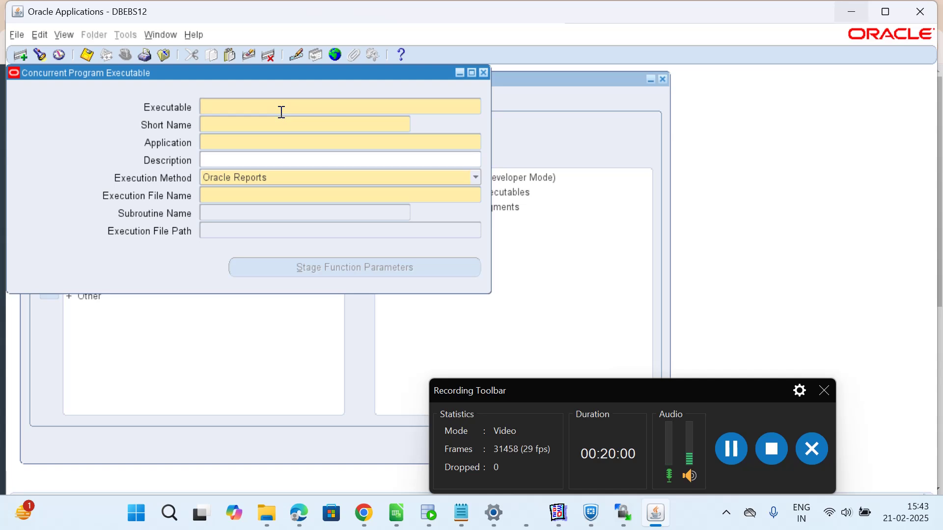
{"action": "key", "text": "F11"}
{"action": "key", "text": "ctrl+v"}
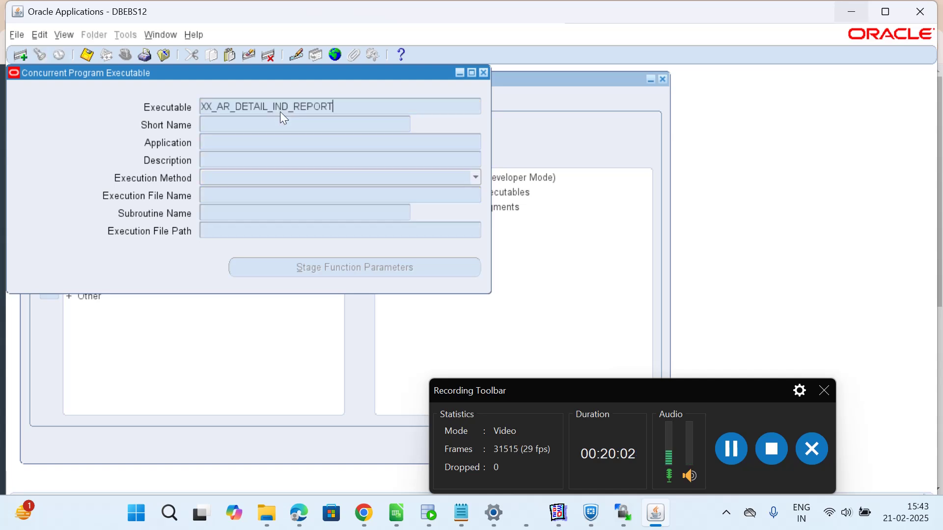
{"action": "key", "text": "ctrl+F11"}
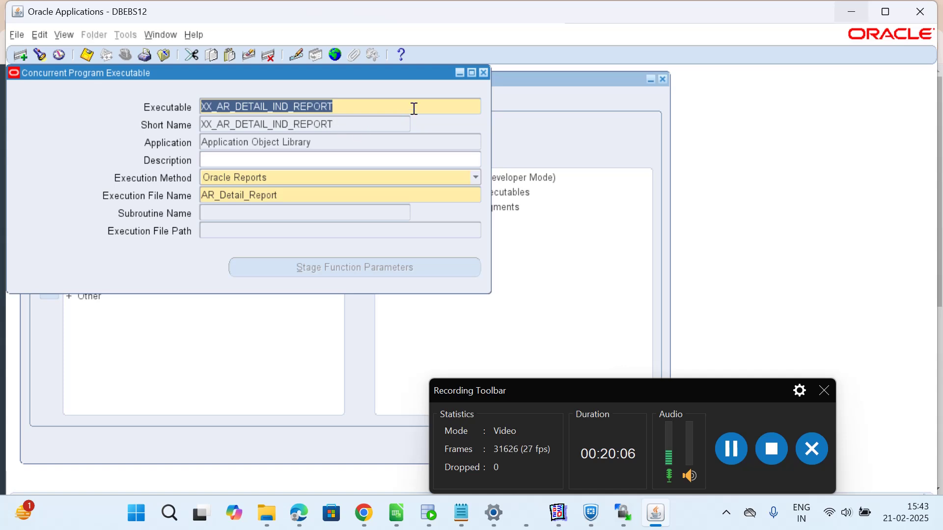
{"action": "left_click", "coordinate": [482, 74]}
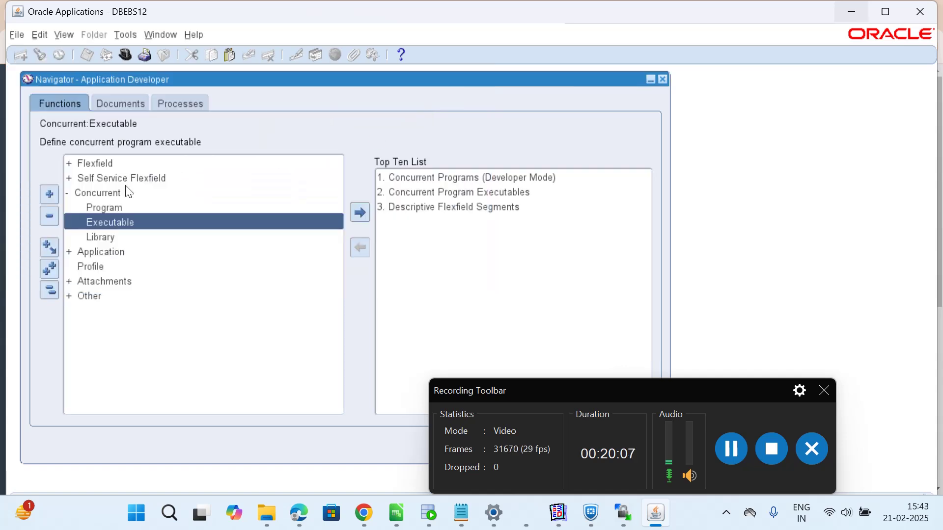
Start a new concurrent program definition with XX_AR_DETAIL_IND_REPORT as both the program name and the short name.
{"action": "double_click", "coordinate": [107, 207]}
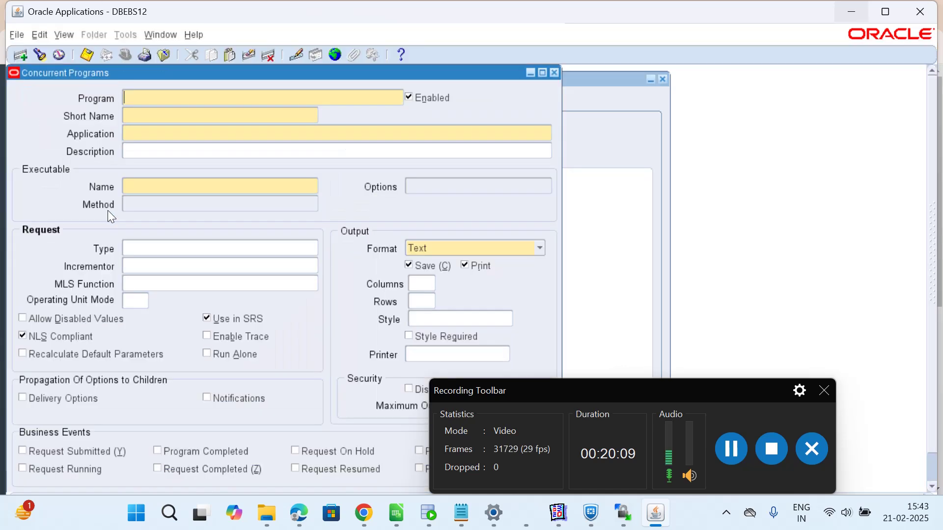
{"action": "key", "text": "ctrl+v"}
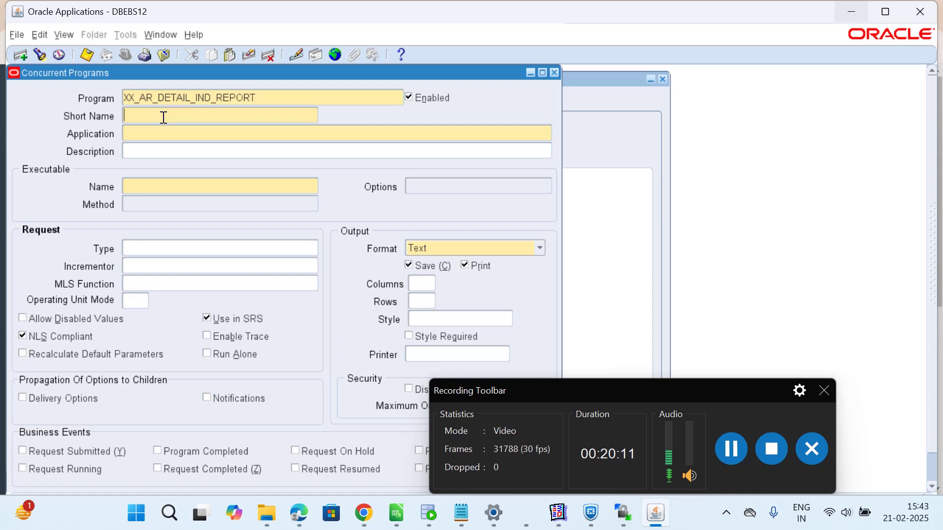
{"action": "key", "text": "ctrl+v"}
Set the concurrent program's application to Application Object Library from the list of matching applications.
{"action": "left_click", "coordinate": [141, 138]}
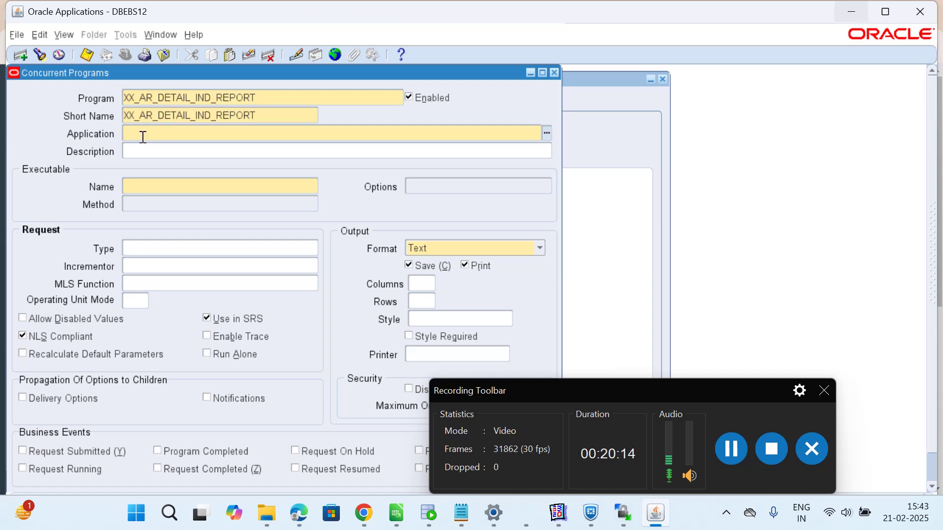
{"action": "type", "text": "Applicatio"}
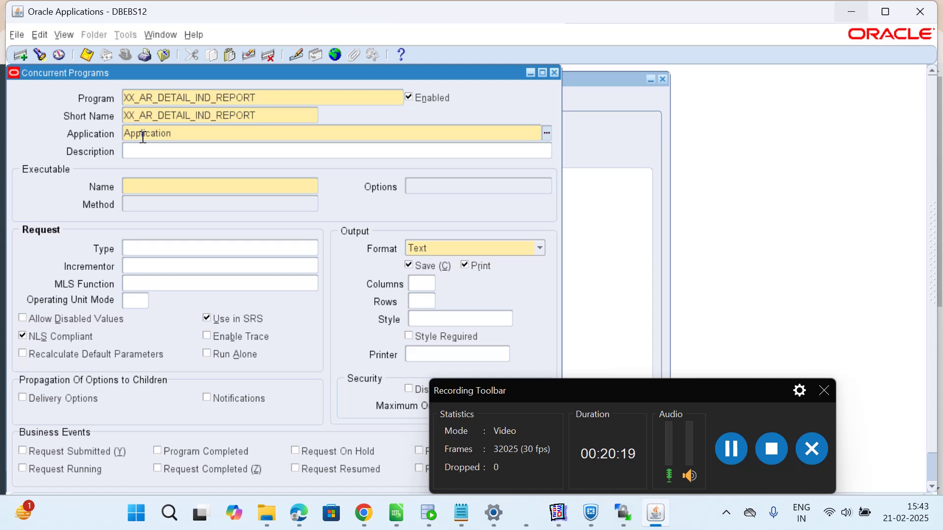
{"action": "type", "text": "n"}
{"action": "key", "text": "Tab"}
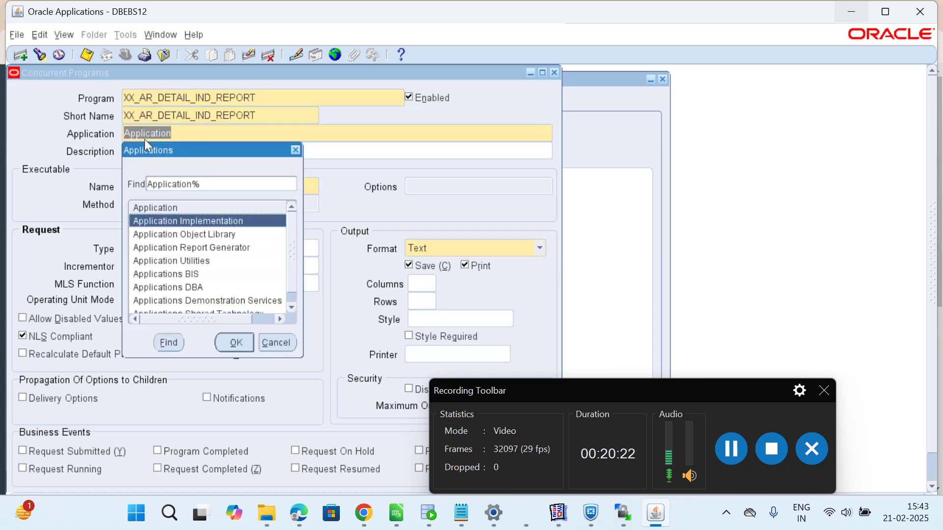
{"action": "double_click", "coordinate": [159, 236]}
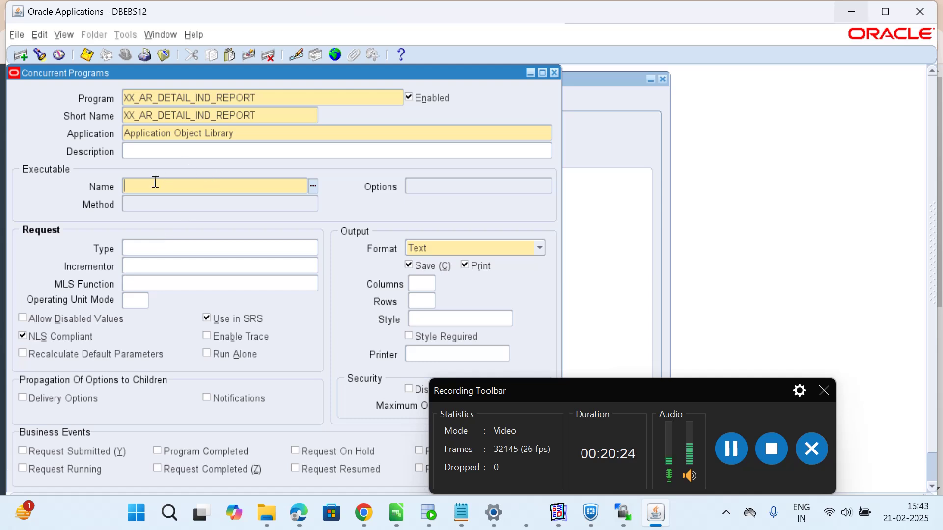
Assign the executable XX_AR_DETAIL_IND_REPORT to the concurrent program and choose Text as its output format.
{"action": "key", "text": "ctrl+v"}
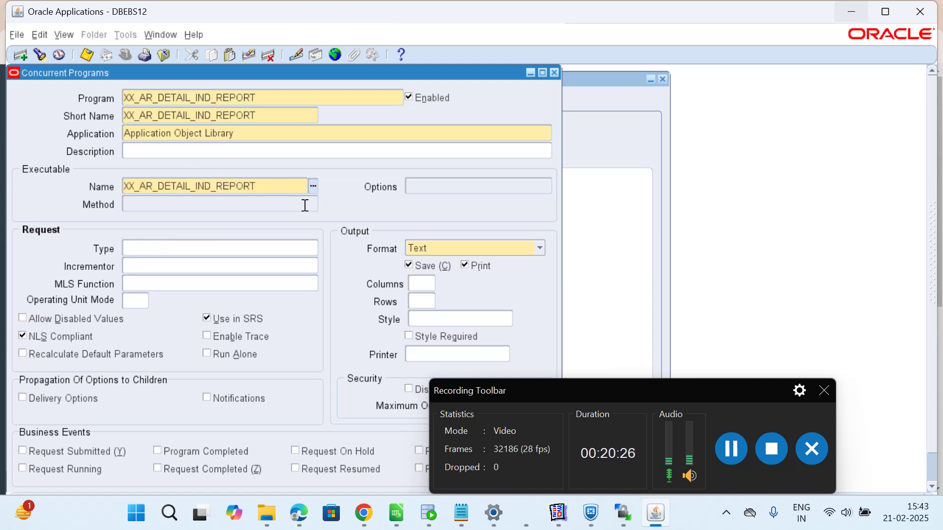
{"action": "key", "text": "Tab"}
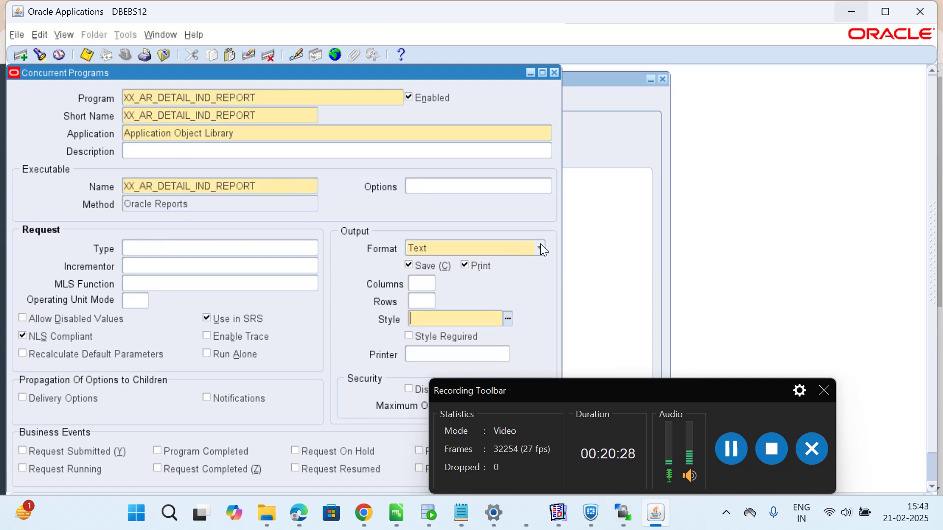
{"action": "left_click", "coordinate": [540, 247]}
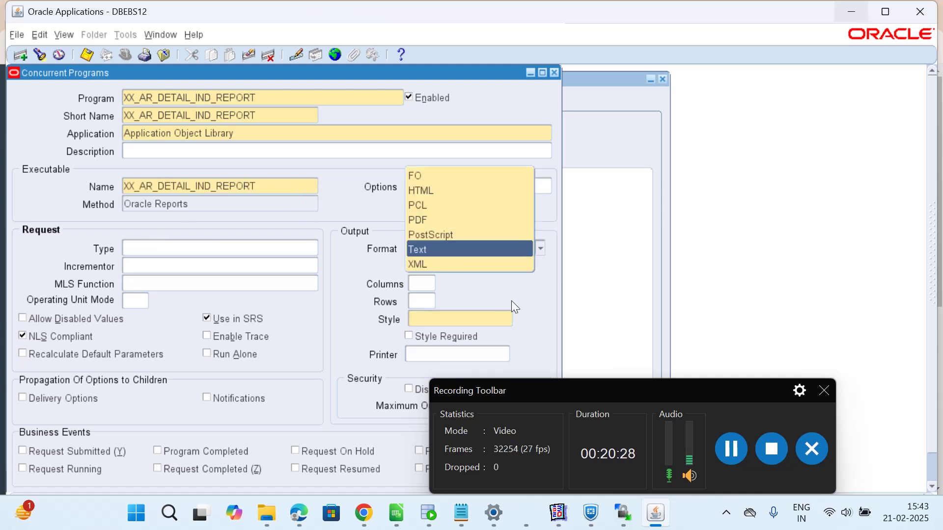
{"action": "left_click", "coordinate": [458, 250]}
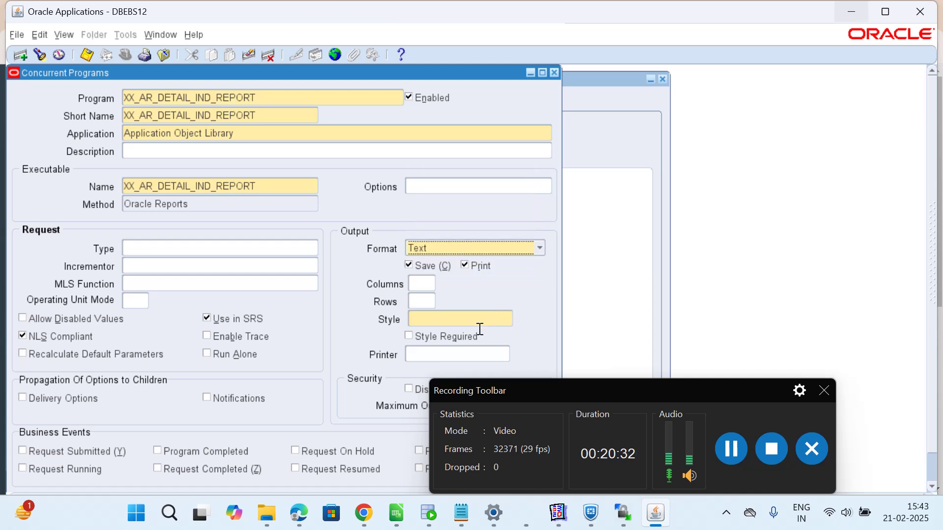
Set the concurrent program's print style to A4, save the definition and close the form.
{"action": "left_click", "coordinate": [509, 322]}
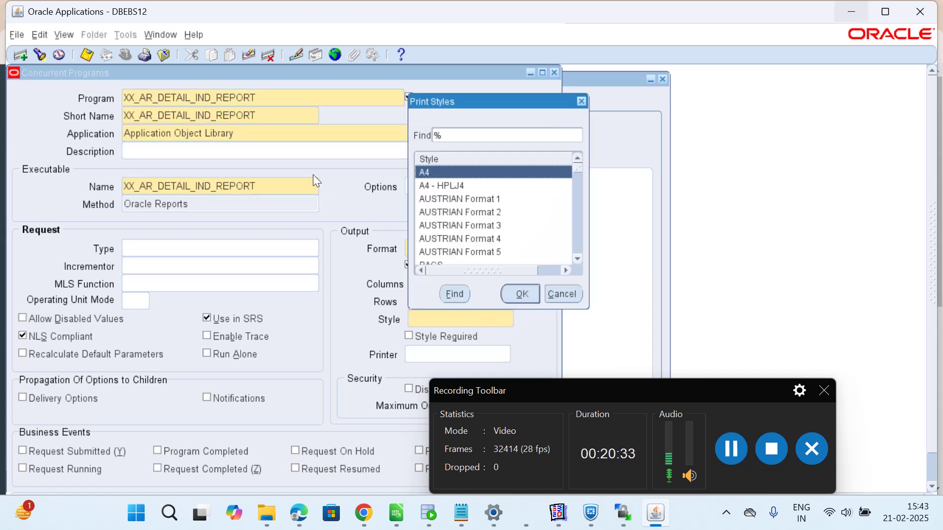
{"action": "left_click", "coordinate": [520, 294]}
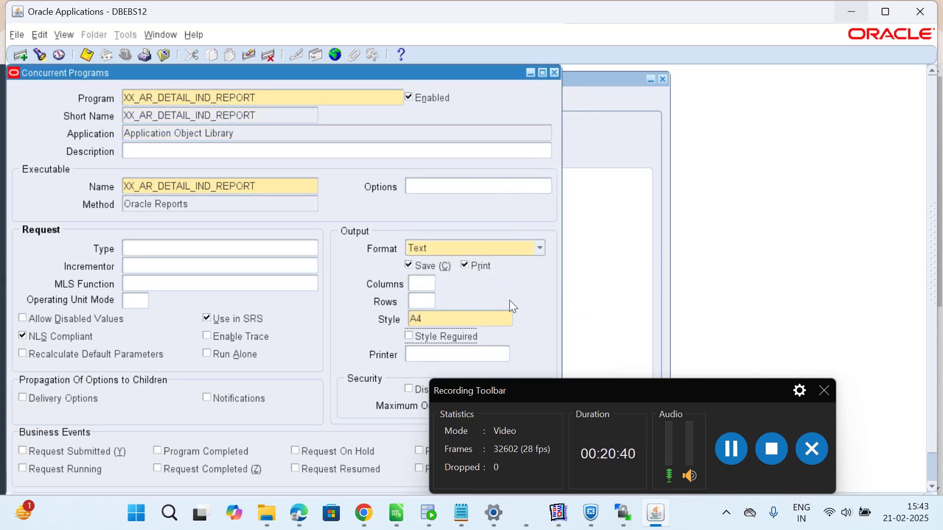
{"action": "left_click", "coordinate": [554, 73]}
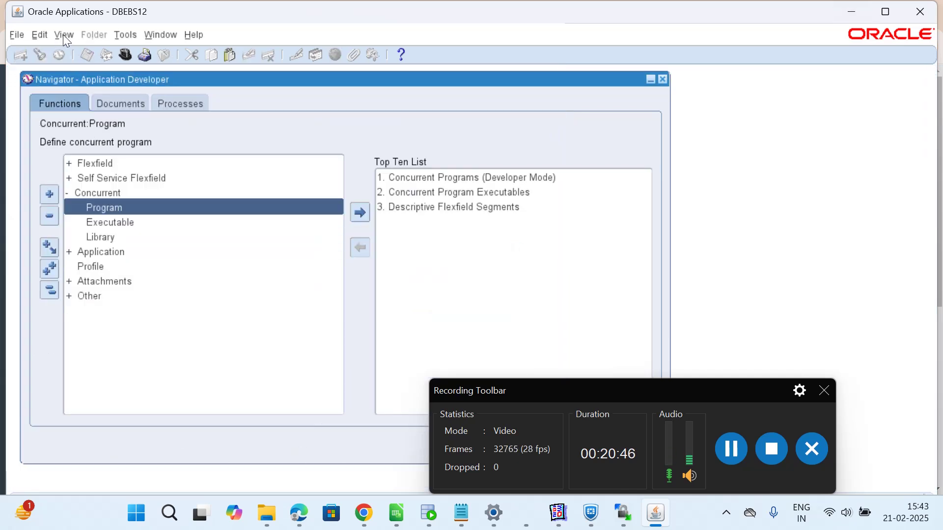
Switch to the System Administrator responsibility, filtering the responsibility list with %sys.
{"action": "left_click", "coordinate": [125, 54]}
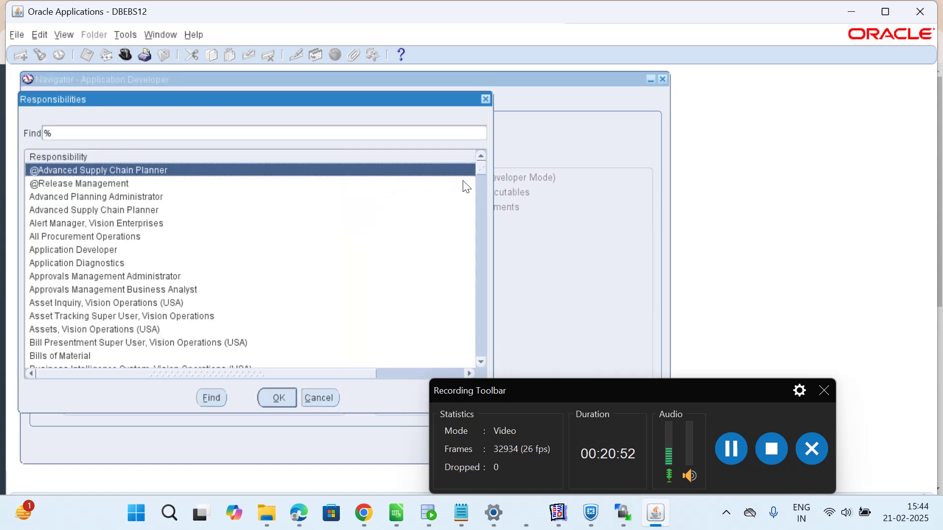
{"action": "left_click", "coordinate": [116, 130]}
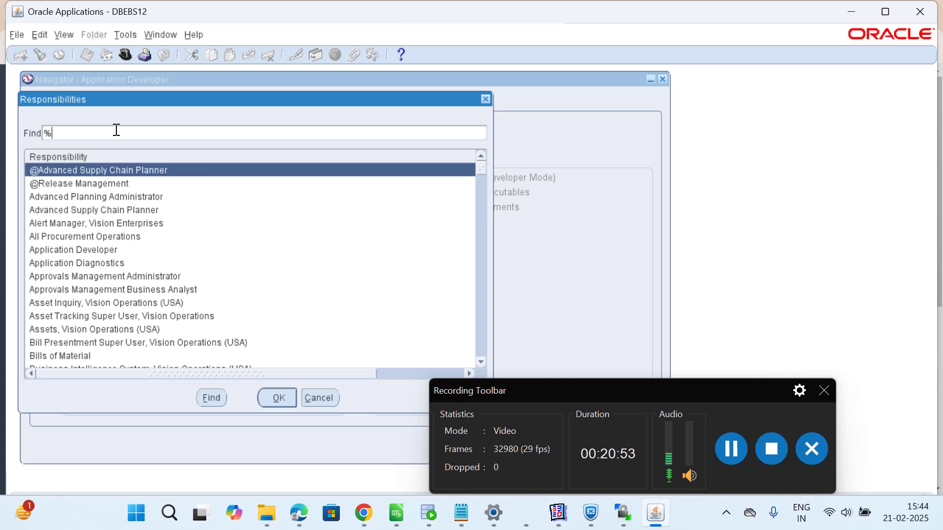
{"action": "type", "text": "sys"}
{"action": "key", "text": "Return"}
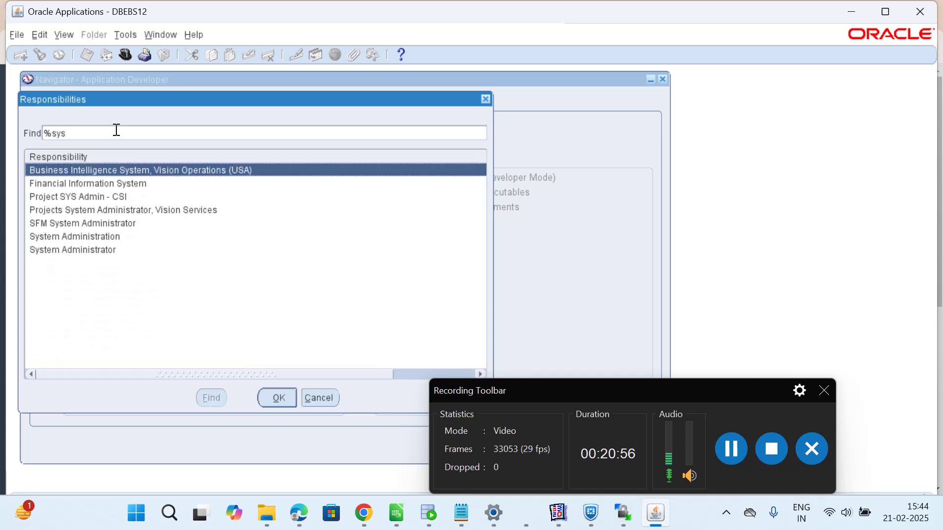
{"action": "double_click", "coordinate": [102, 250]}
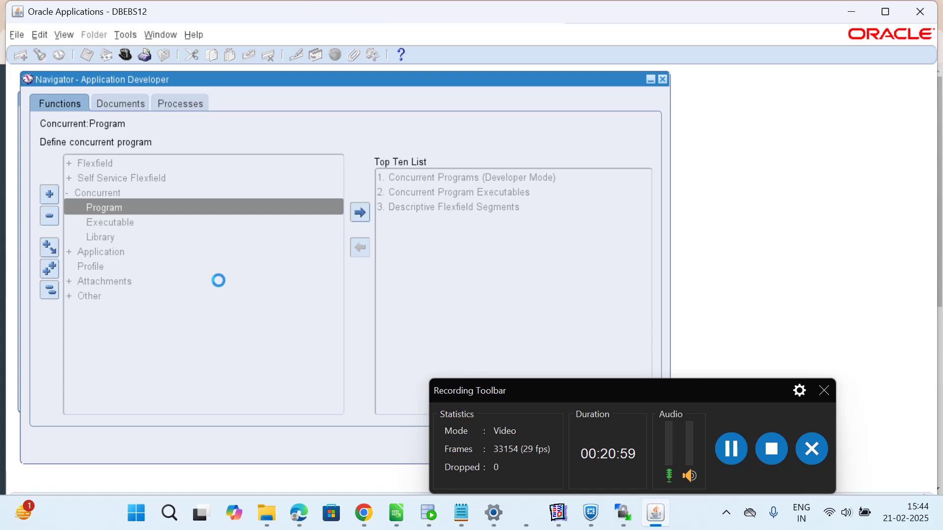
Open the form for defining responsibilities under Security > Responsibility.
{"action": "left_click", "coordinate": [93, 297]}
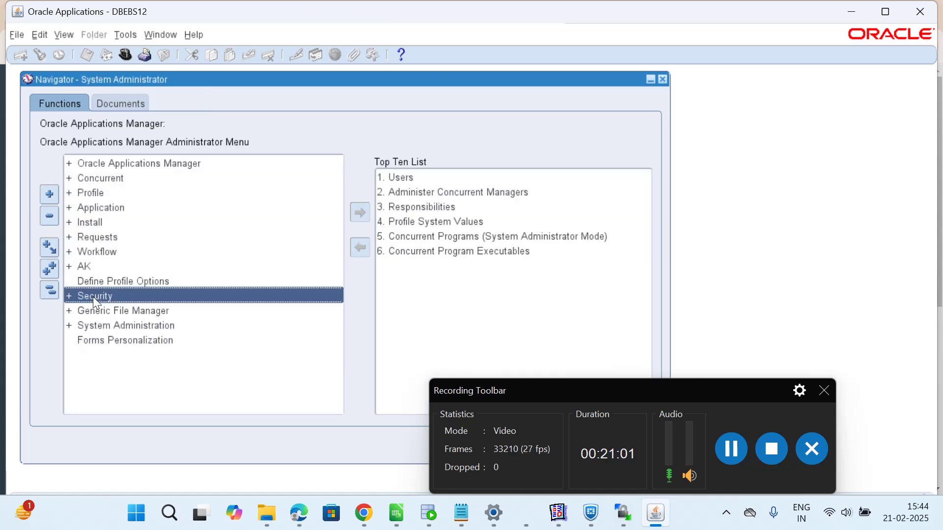
{"action": "left_click", "coordinate": [52, 200]}
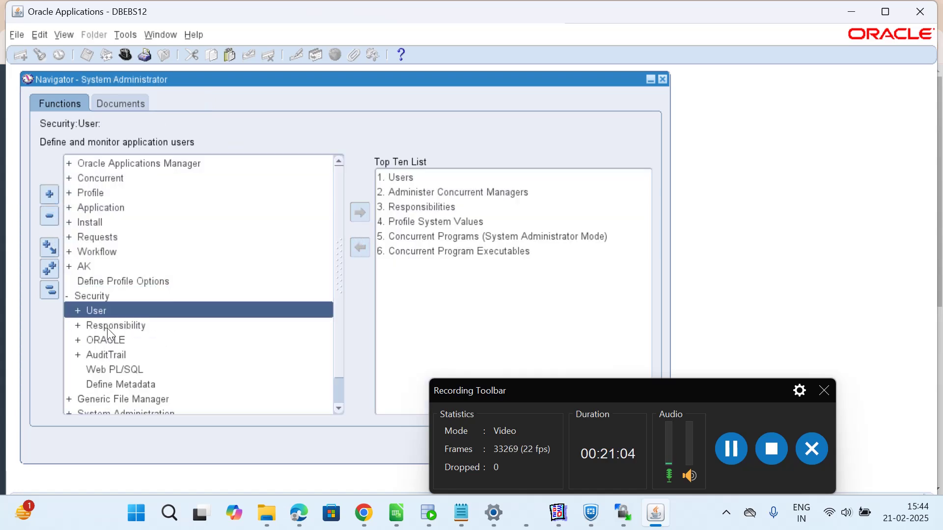
{"action": "left_click", "coordinate": [107, 328]}
{"action": "left_click", "coordinate": [49, 195]}
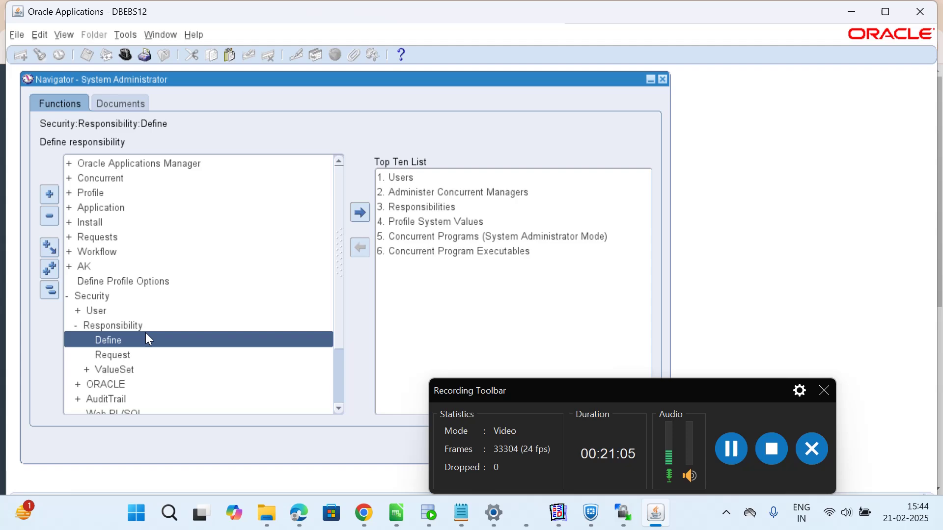
{"action": "double_click", "coordinate": [110, 341]}
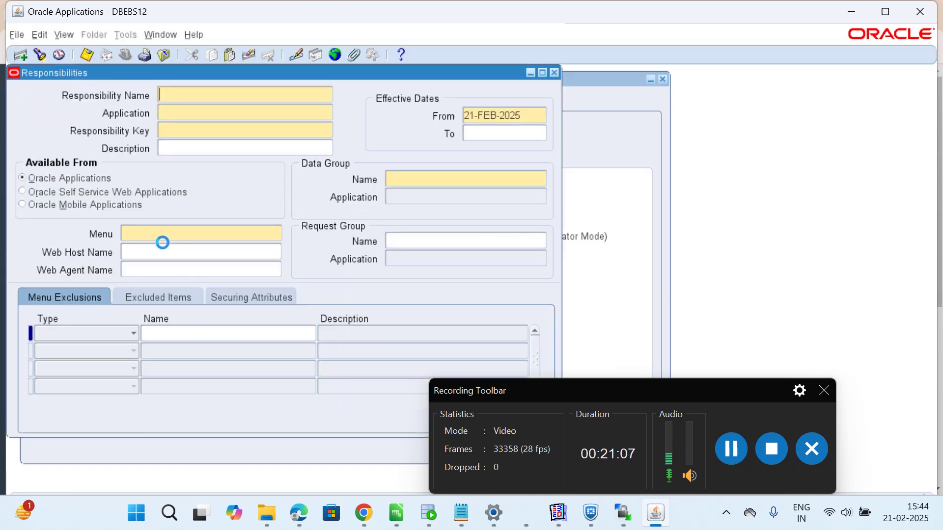
Switch to SQL Developer, replace the worksheet text with XX_AR_DETAIL_IND_REPORT, and return to Oracle Applications.
{"action": "left_click", "coordinate": [429, 514]}
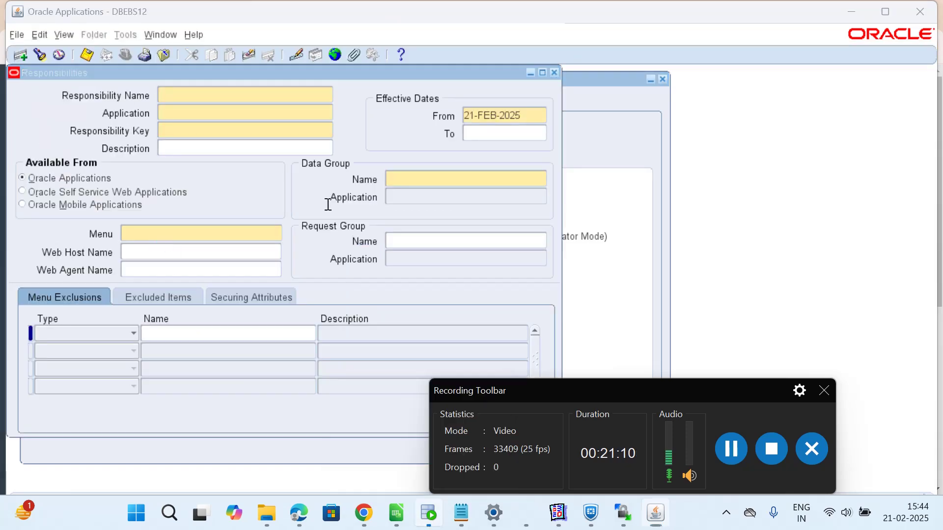
{"action": "left_click", "coordinate": [319, 74]}
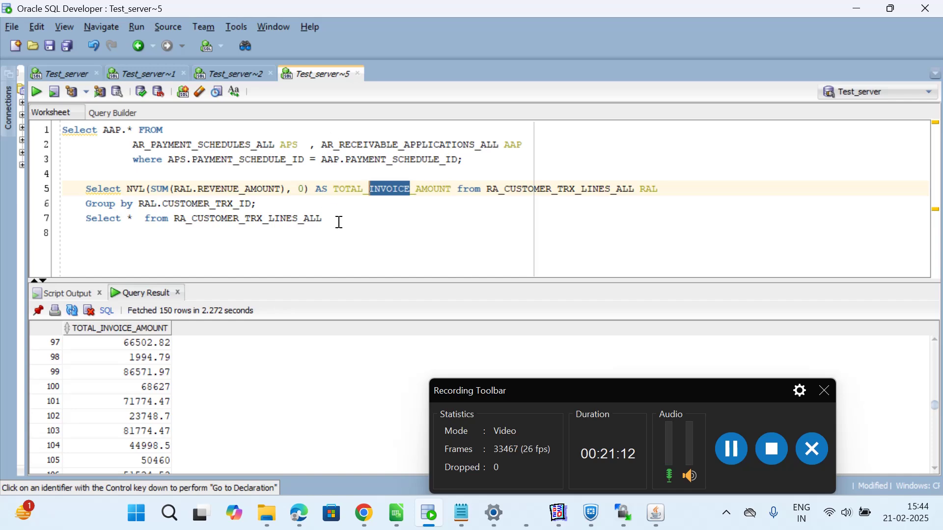
{"action": "key", "text": "ctrl+a"}
{"action": "type", "text": "XX_AR_DETAIL_IND_REPORT"}
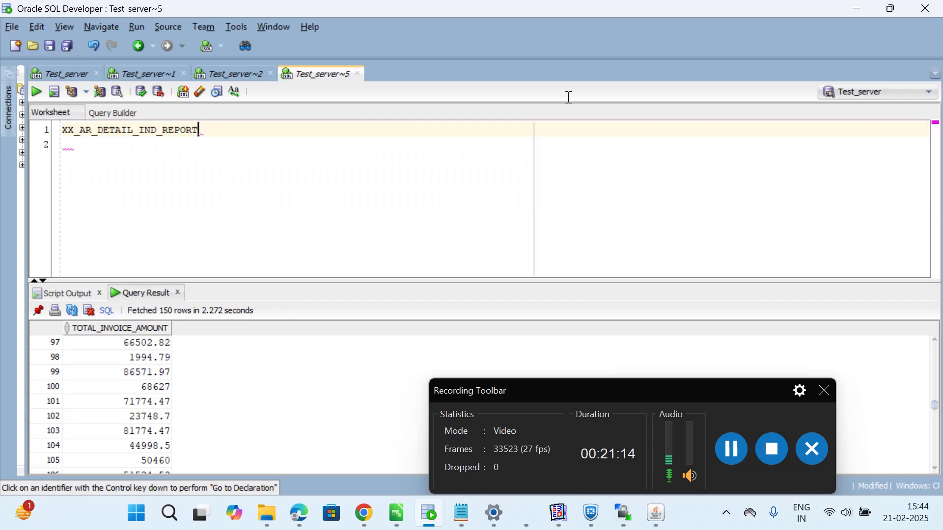
{"action": "left_click", "coordinate": [855, 8]}
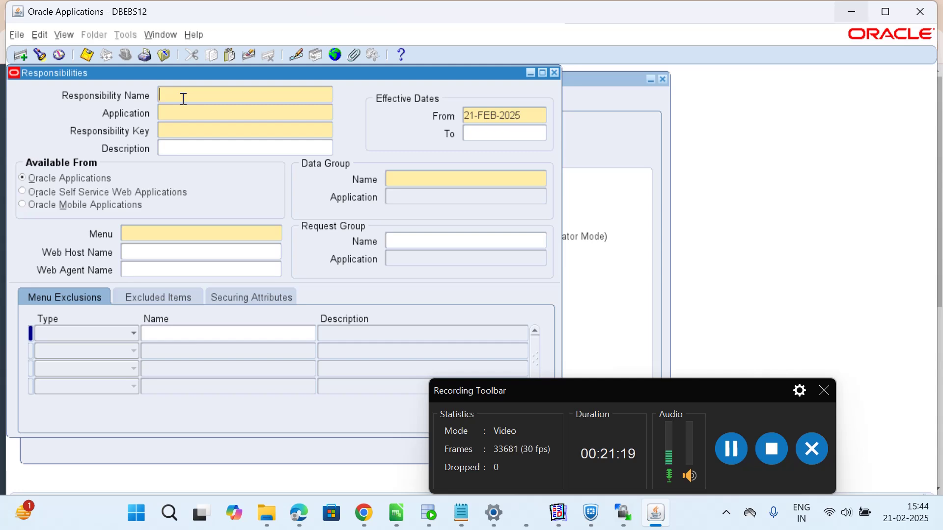
Query the responsibilities whose application is Application Object Library.
{"action": "key", "text": "F11"}
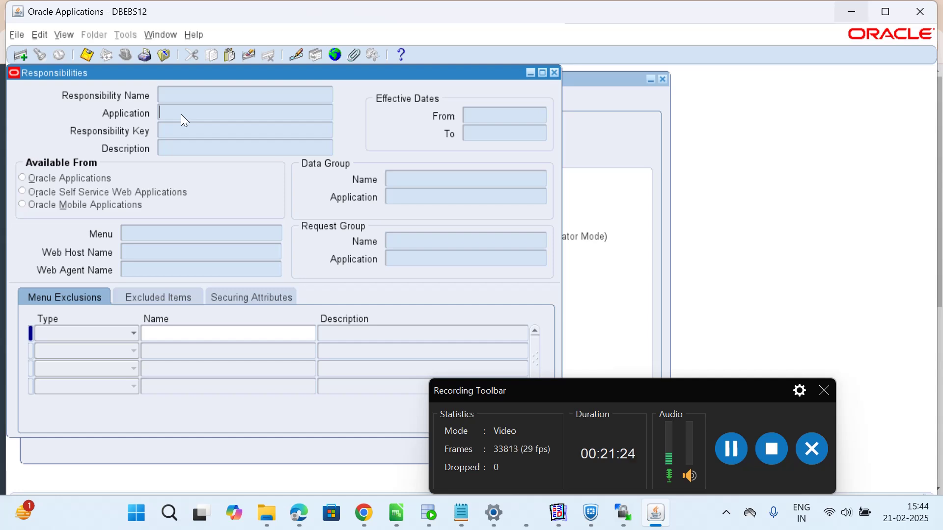
{"action": "type", "text": "Application Obje"}
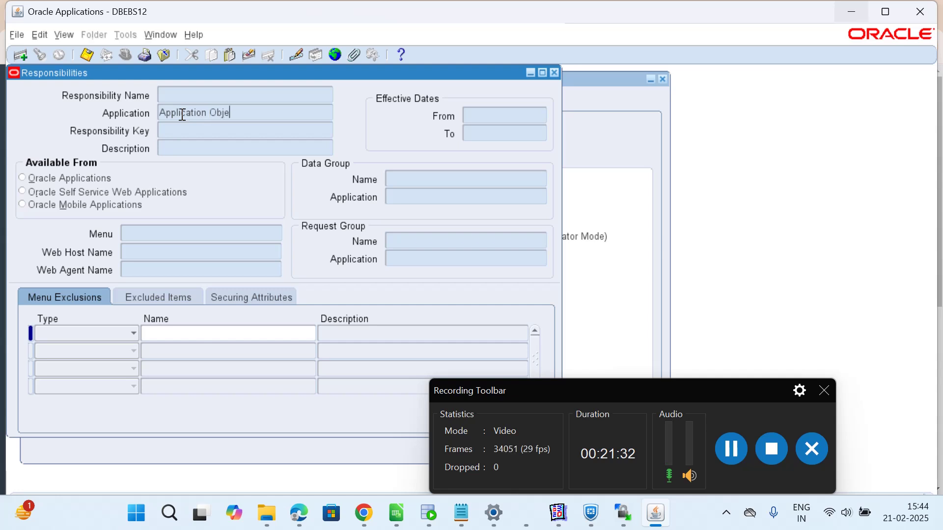
{"action": "type", "text": "ct Lib"}
{"action": "key", "text": "shift+Tab"}
{"action": "left_click", "coordinate": [263, 115]}
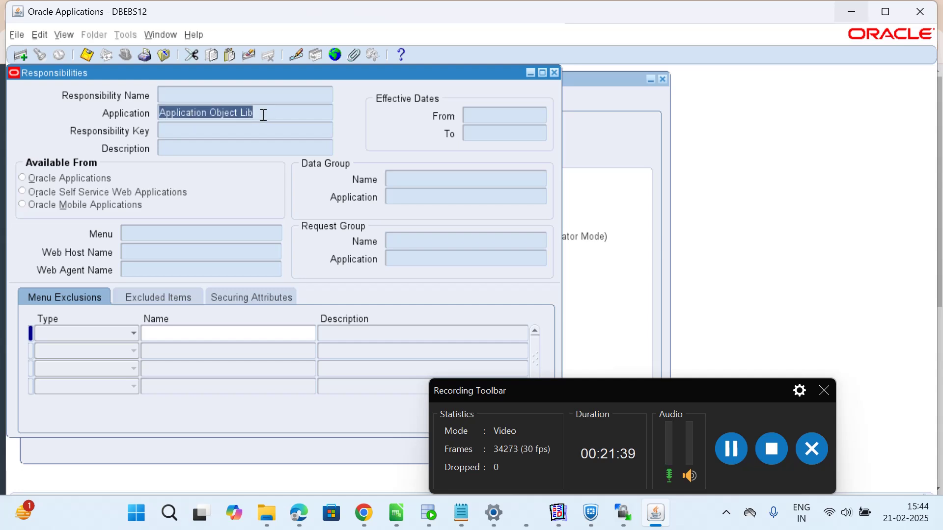
{"action": "left_click", "coordinate": [263, 116]}
{"action": "type", "text": "r"}
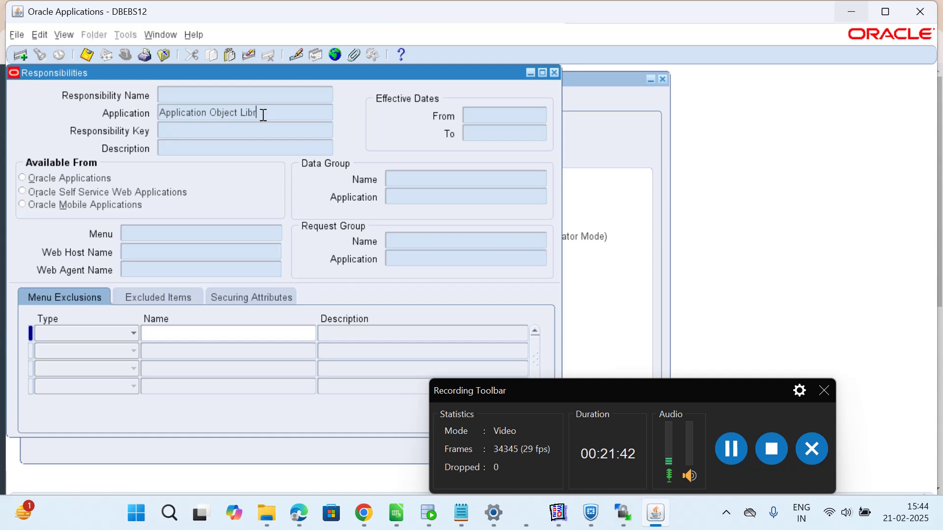
{"action": "type", "text": "ary"}
{"action": "key", "text": "ctrl+F11"}
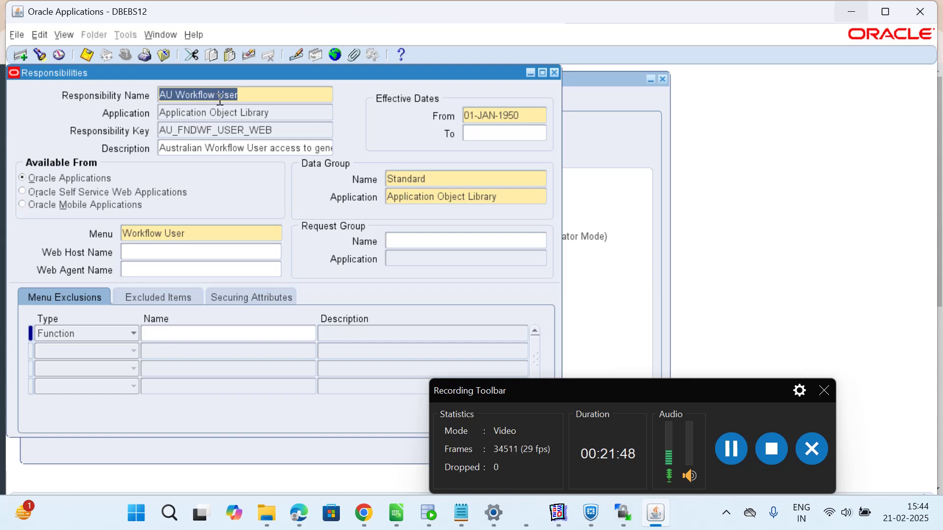
Go to the Application Developer responsibility, copy its request group name XX_OAF_TRAINING_RESP, and close the form.
{"action": "key", "text": "Down"}
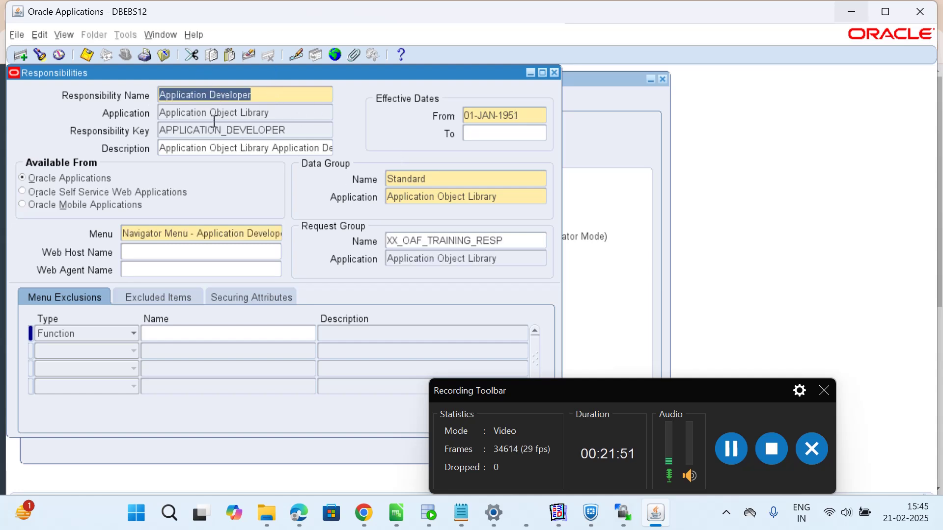
{"action": "left_click", "coordinate": [515, 242]}
{"action": "key", "text": "ctrl+c"}
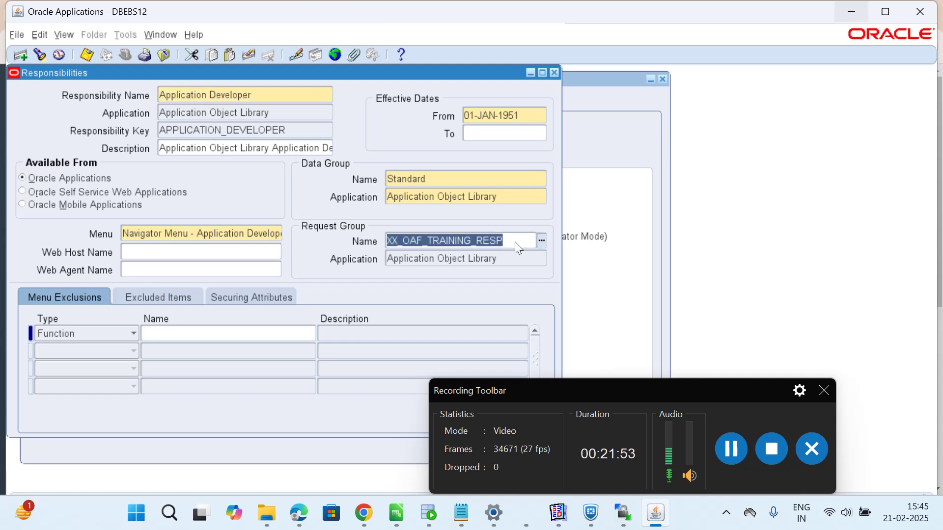
{"action": "left_click", "coordinate": [554, 73]}
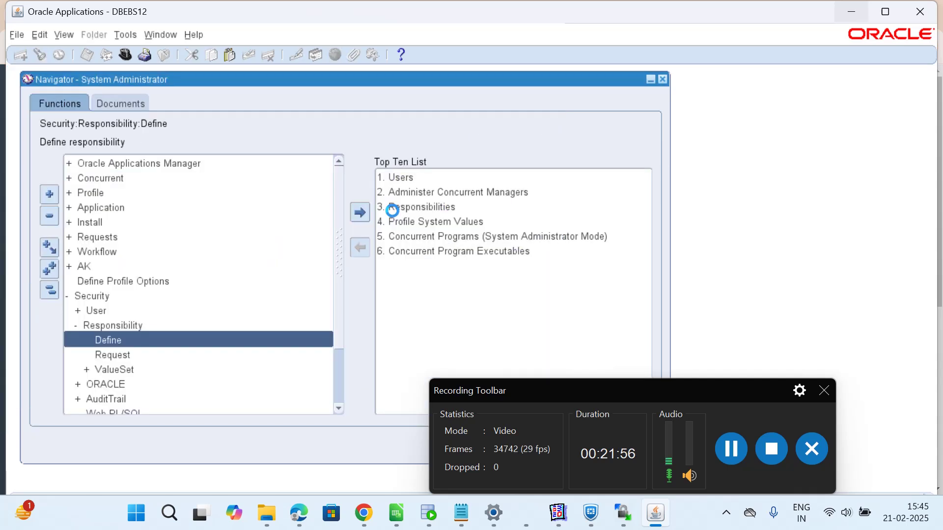
Open the Request Groups form, query XX_OAF_TRAINING_RESP and go to its Application Object Library record.
{"action": "double_click", "coordinate": [104, 354]}
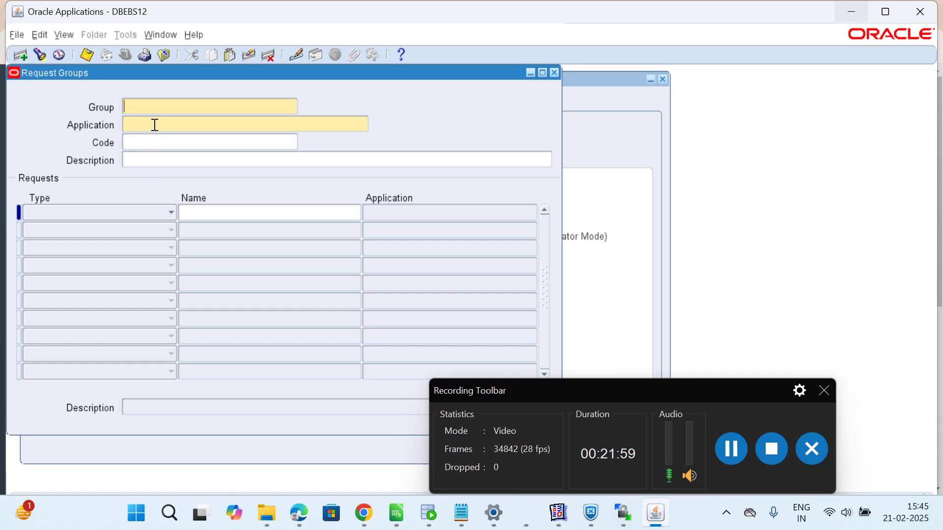
{"action": "key", "text": "F11"}
{"action": "key", "text": "ctrl+v"}
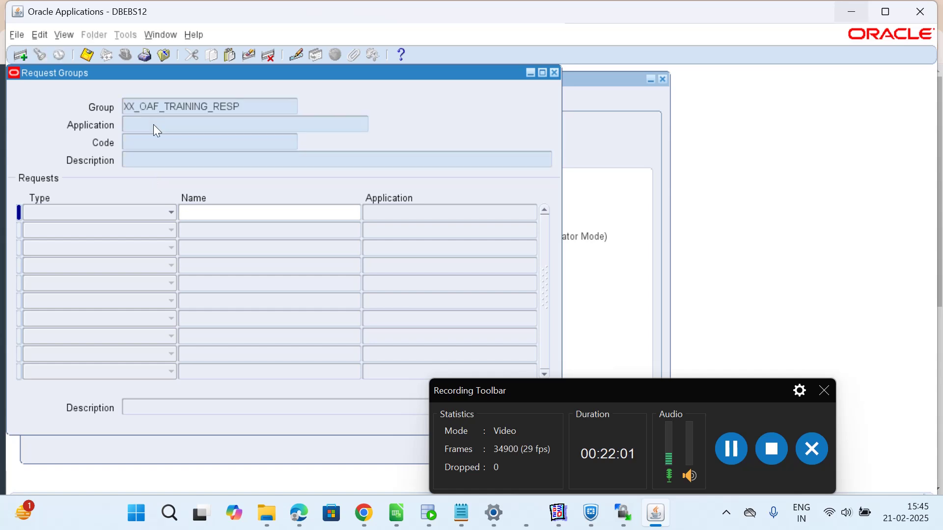
{"action": "key", "text": "ctrl+F11"}
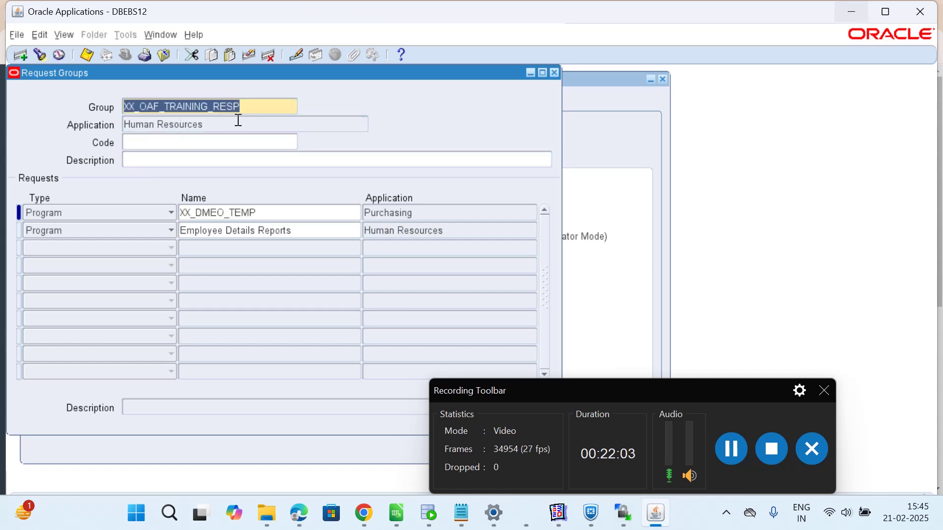
{"action": "key", "text": "Down"}
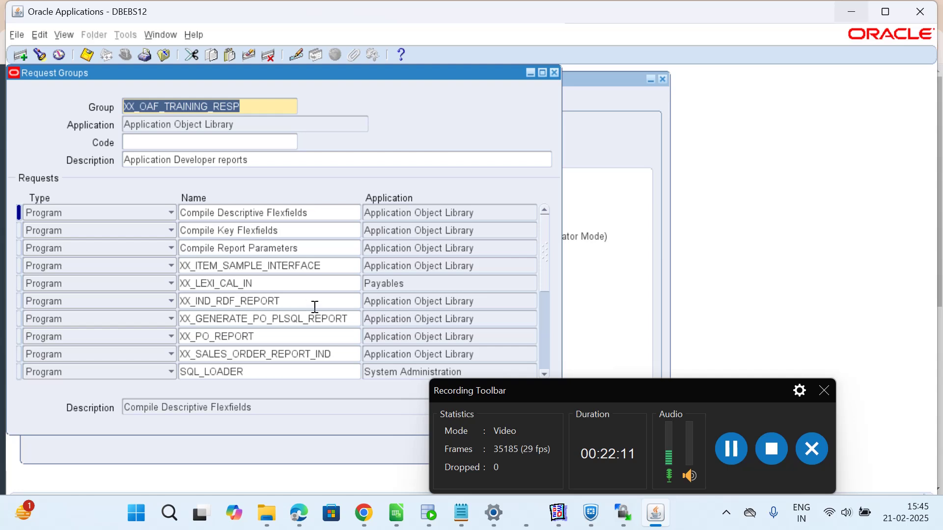
Insert a new request row of type Program below XX_IND_RDF_REPORT in the request group.
{"action": "left_click", "coordinate": [544, 284]}
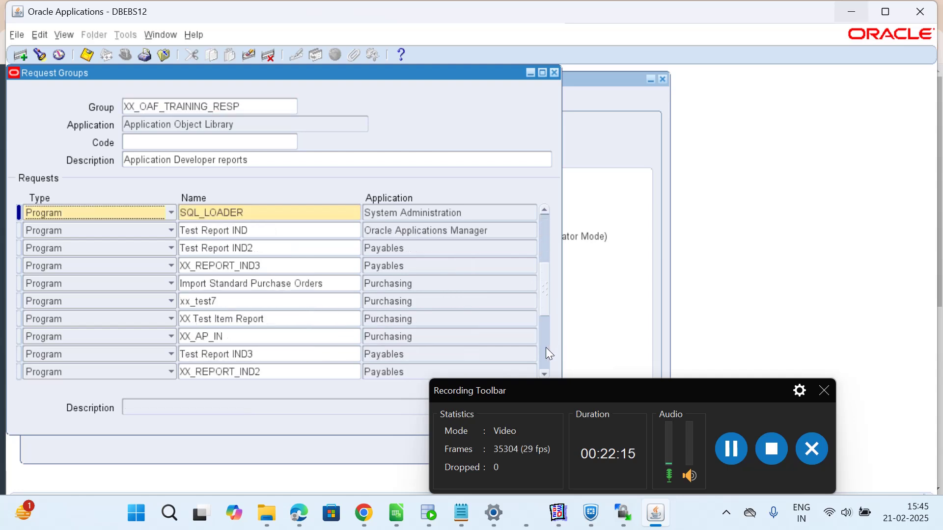
{"action": "left_click", "coordinate": [544, 238]}
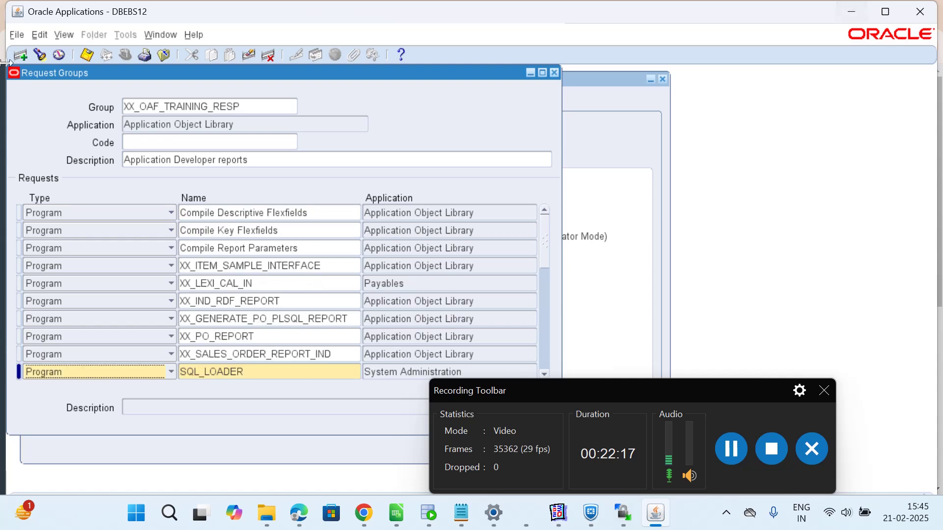
{"action": "left_click", "coordinate": [293, 300]}
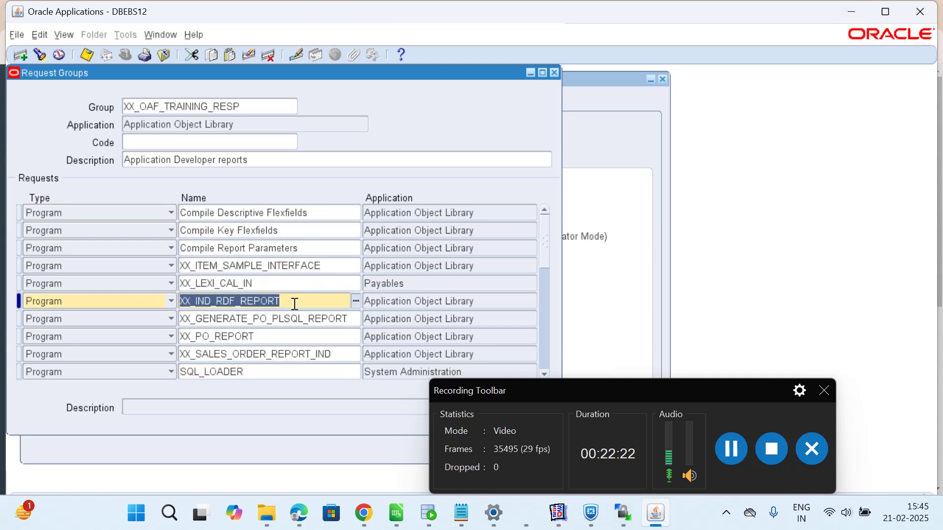
{"action": "left_click", "coordinate": [19, 54]}
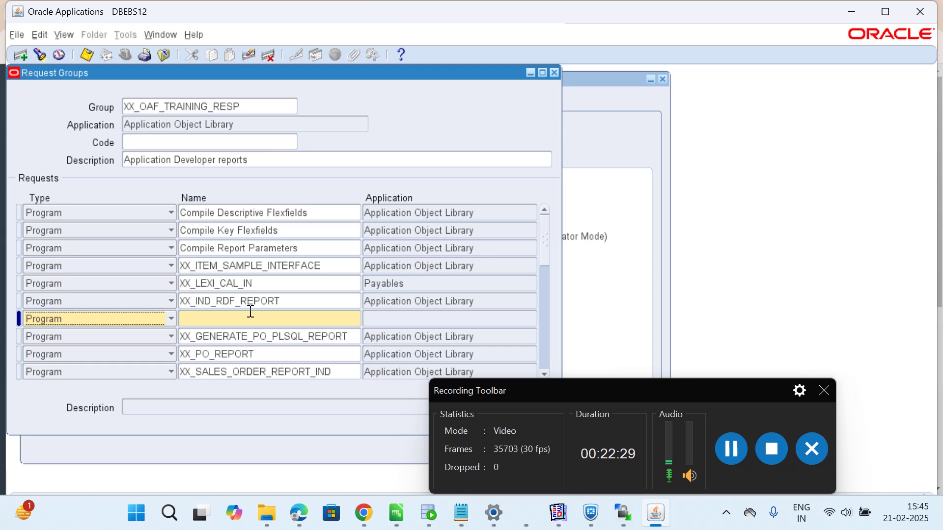
{"action": "left_click", "coordinate": [172, 322]}
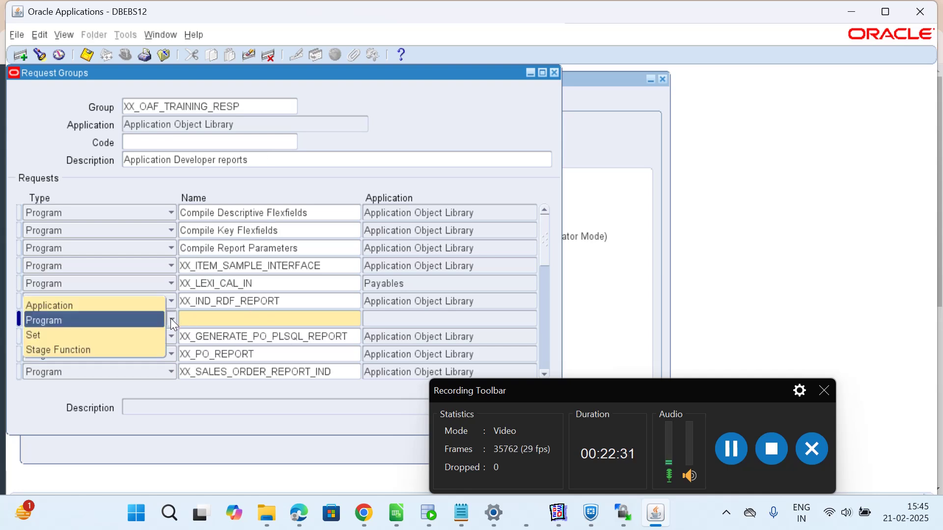
{"action": "left_click", "coordinate": [171, 322]}
{"action": "left_click", "coordinate": [172, 321]}
{"action": "left_click", "coordinate": [171, 320]}
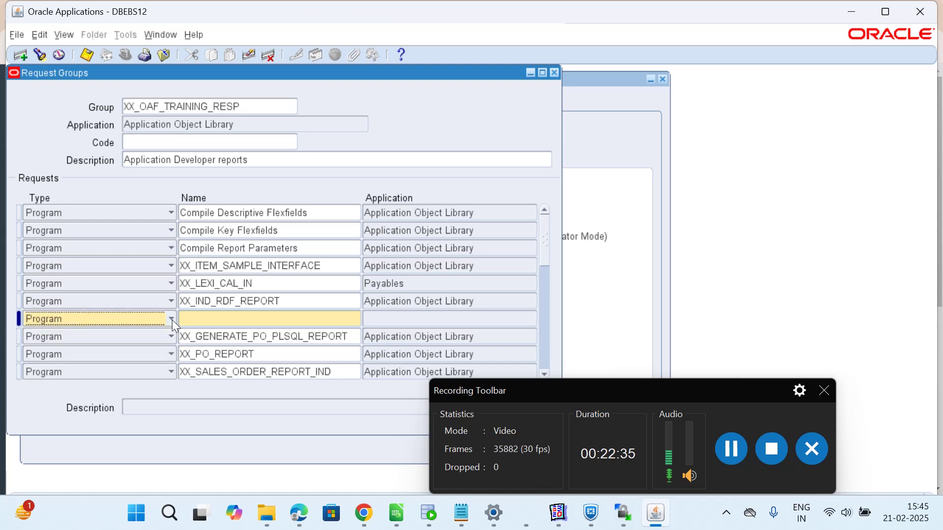
{"action": "left_click", "coordinate": [234, 318]}
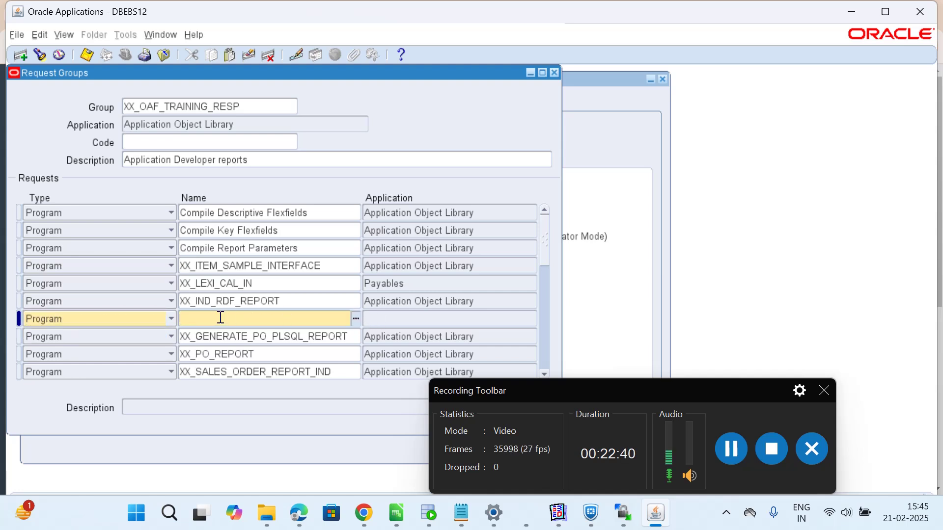
Copy XX_AR_DETAIL_IND_REPORT from the SQL Developer worksheet and enter it as the program name in the new request group row.
{"action": "left_click", "coordinate": [427, 511]}
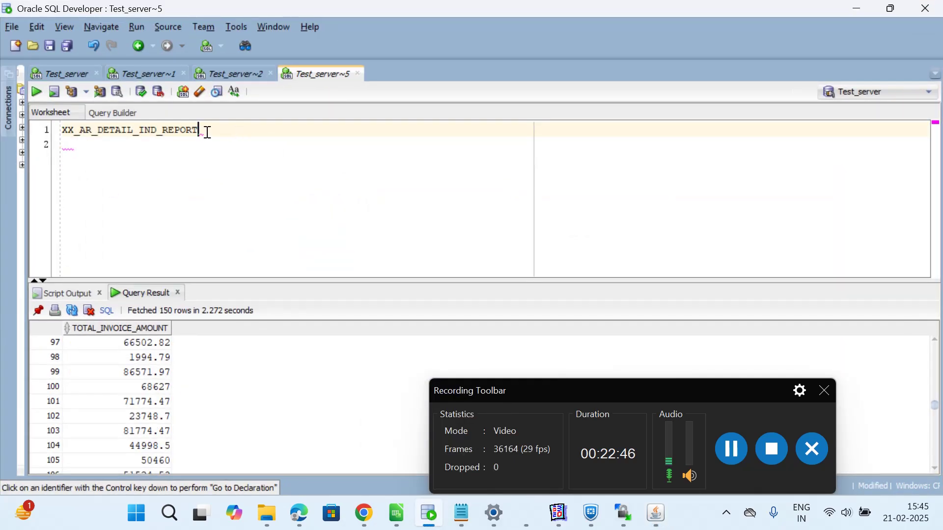
{"action": "left_click_drag", "start_coordinate": [207, 130], "coordinate": [61, 131]}
{"action": "key", "text": "ctrl+c"}
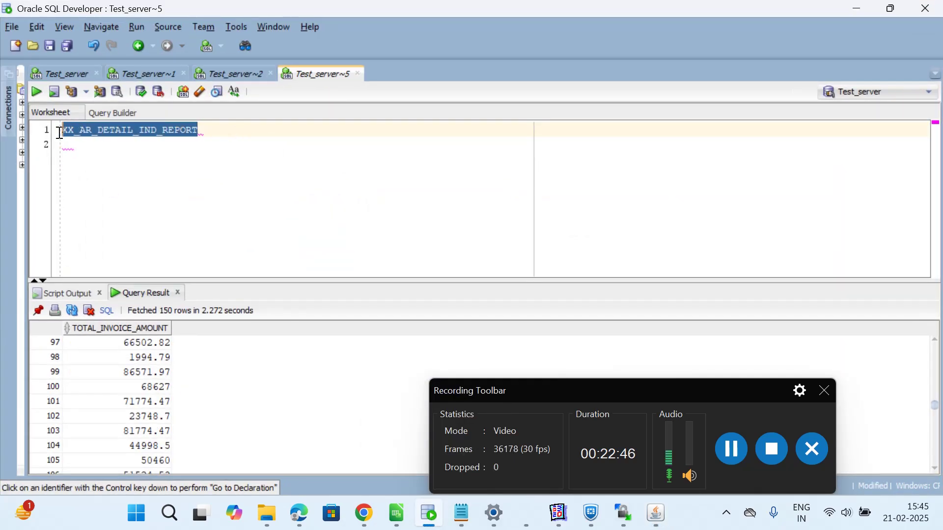
{"action": "left_click", "coordinate": [854, 8]}
{"action": "key", "text": "ctrl+v"}
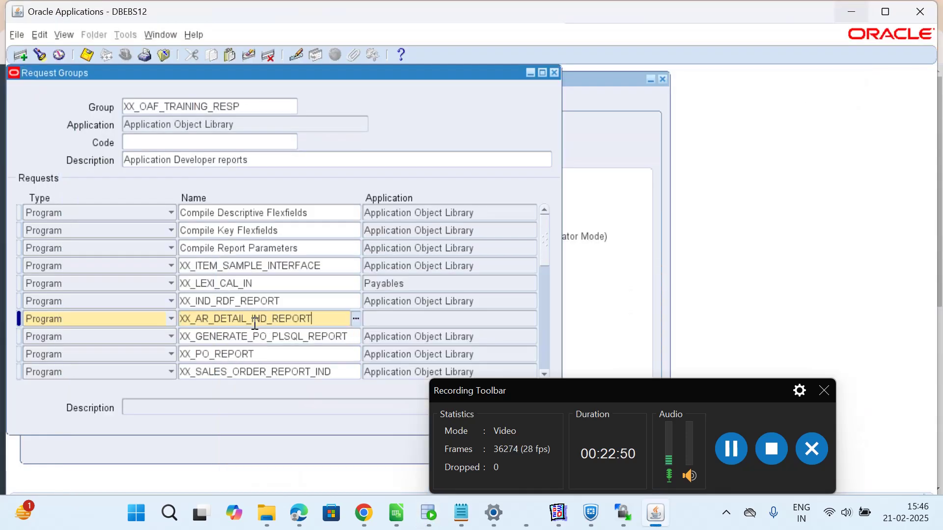
{"action": "key", "text": "Tab"}
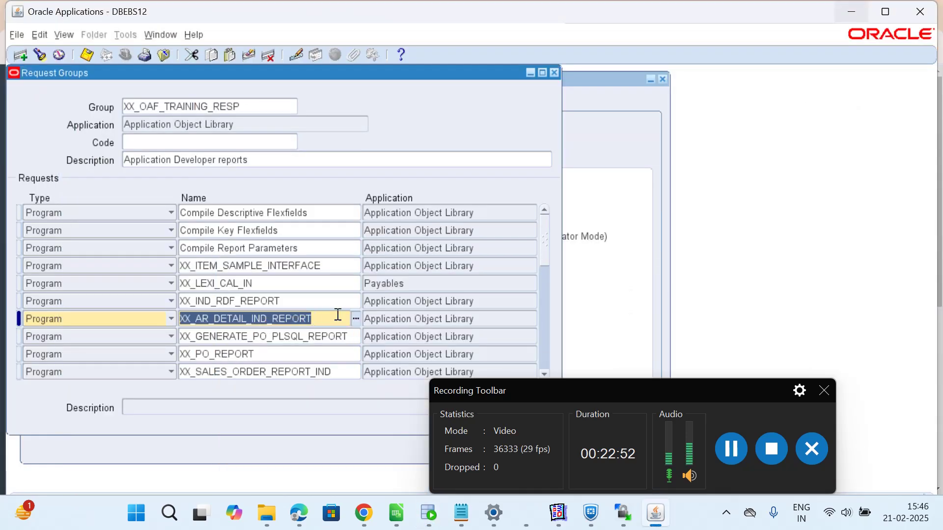
Copy the program name XX_AR_DETAIL_IND_REPORT from the new row and close the Request Groups form.
{"action": "left_click", "coordinate": [315, 319]}
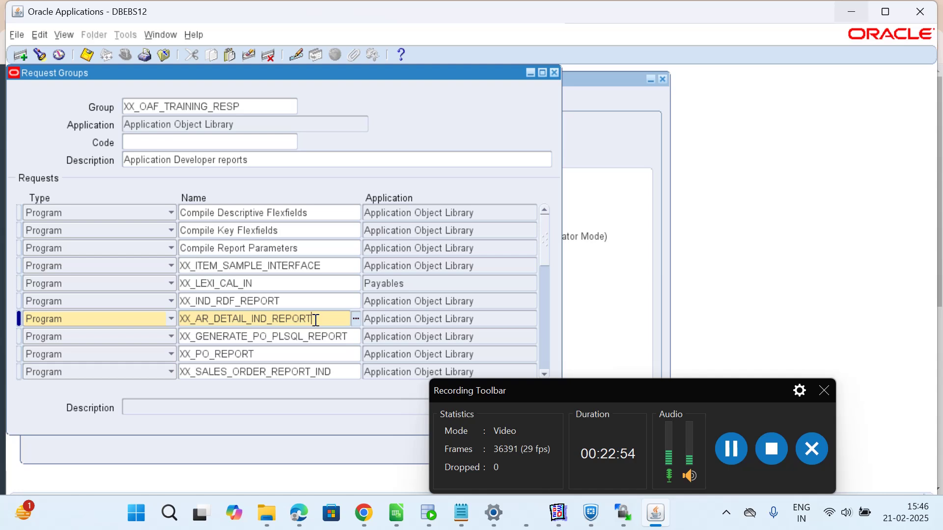
{"action": "left_click_drag", "start_coordinate": [315, 320], "coordinate": [180, 319]}
{"action": "key", "text": "ctrl+c"}
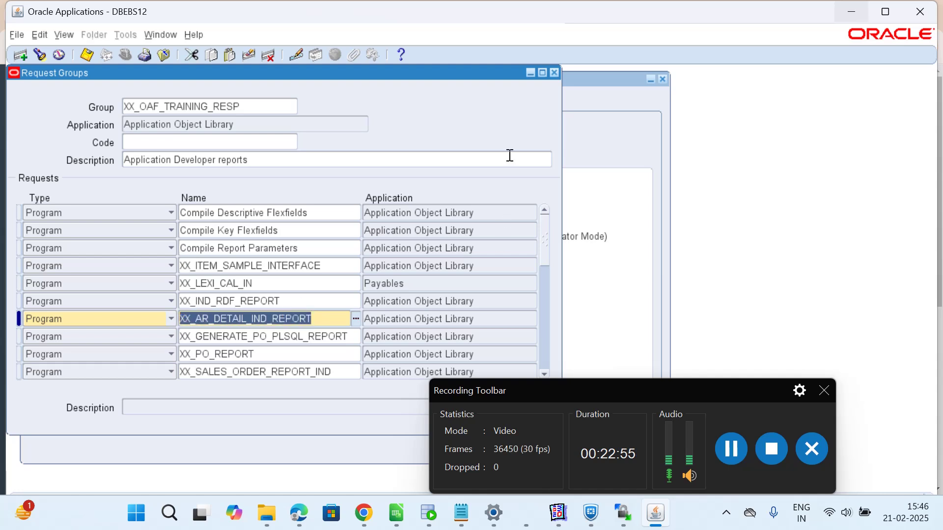
{"action": "left_click", "coordinate": [555, 72]}
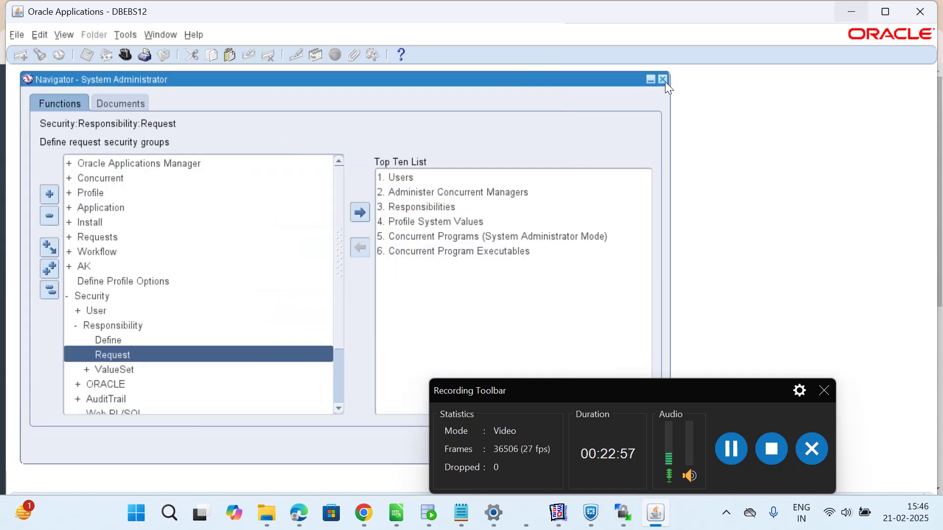
Switch to the Application Developer responsibility and open the Submit Request form for a new single request.
{"action": "left_click", "coordinate": [121, 56]}
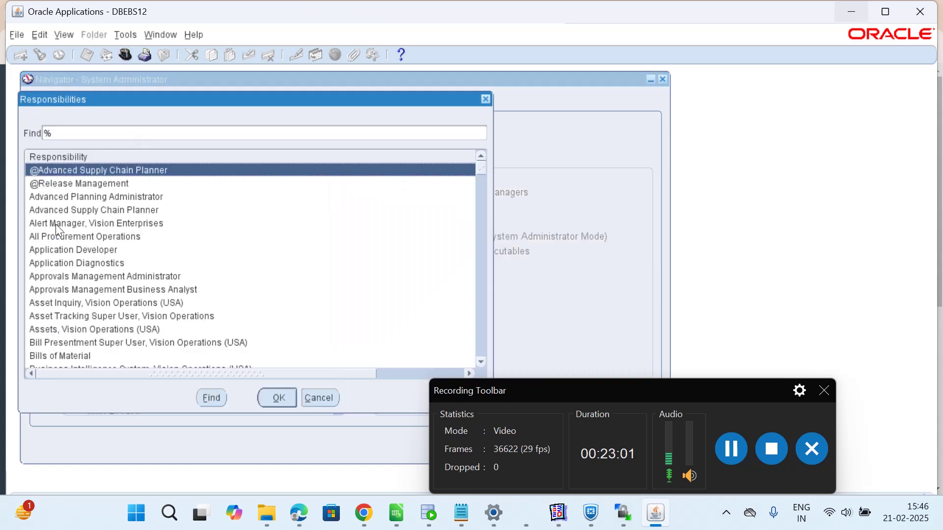
{"action": "double_click", "coordinate": [57, 251]}
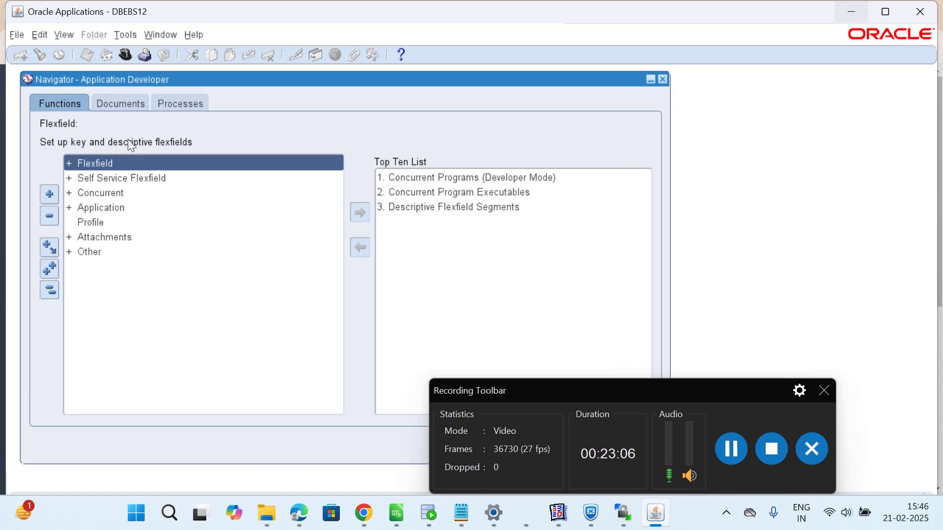
{"action": "left_click", "coordinate": [64, 37]}
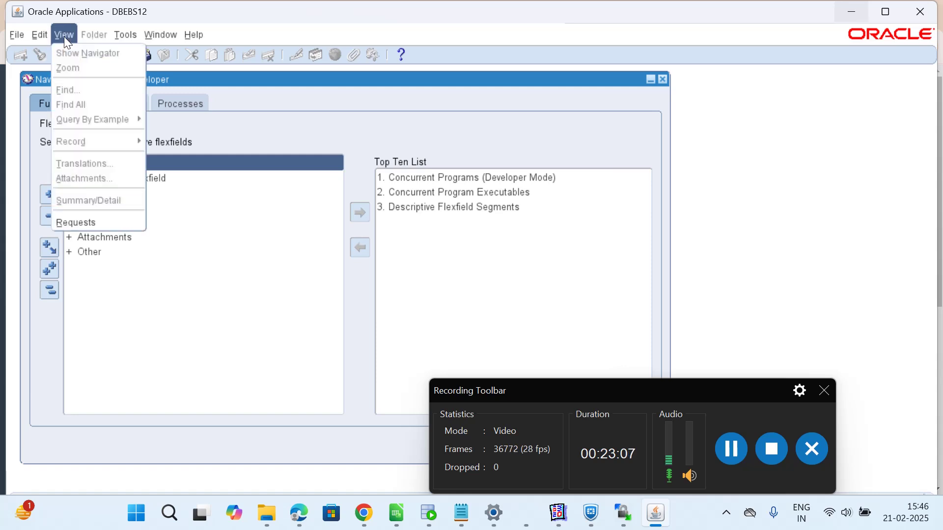
{"action": "left_click", "coordinate": [75, 218]}
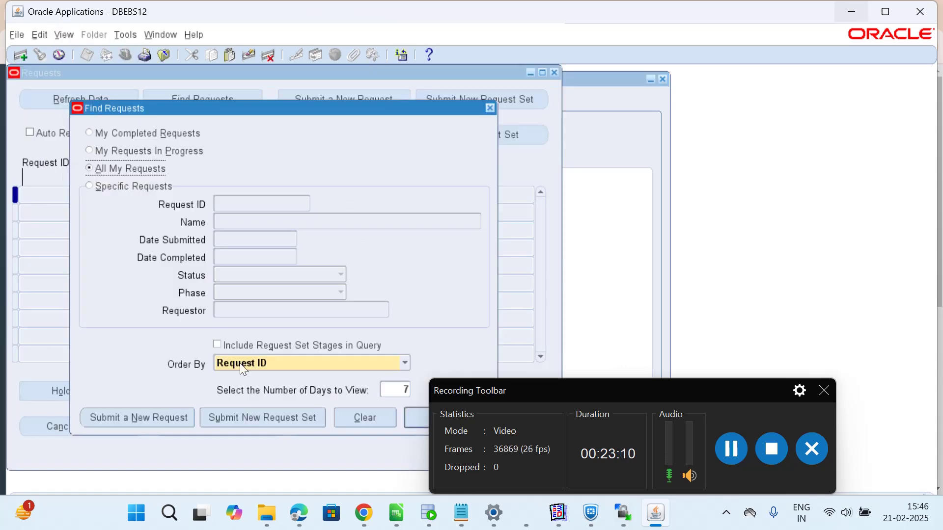
{"action": "left_click", "coordinate": [166, 418]}
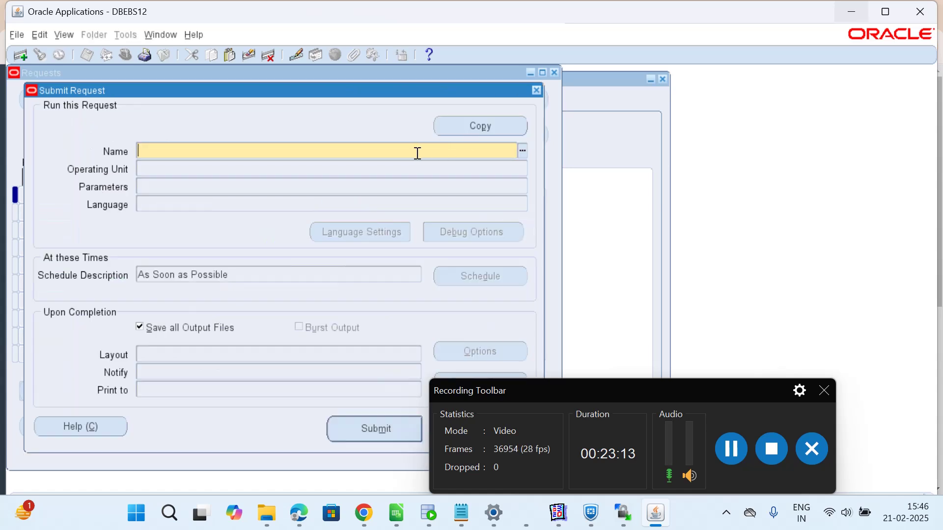
Submit a request for XX_AR_DETAIL_IND_REPORT and decline submitting another one.
{"action": "key", "text": "ctrl+v"}
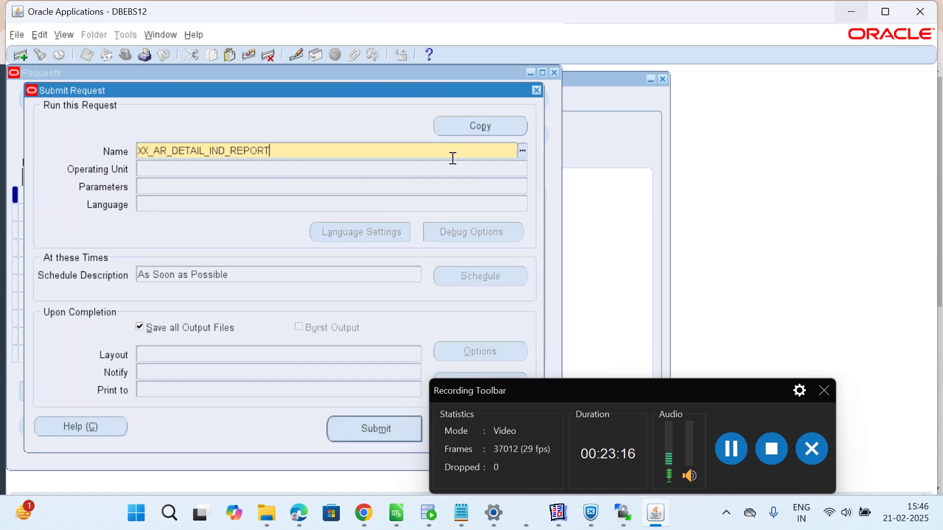
{"action": "left_click", "coordinate": [362, 428]}
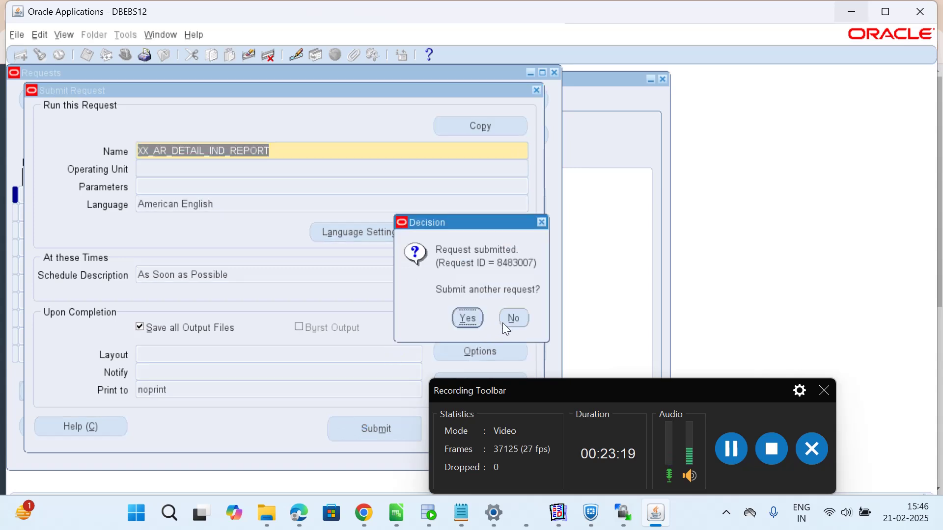
{"action": "left_click", "coordinate": [512, 319]}
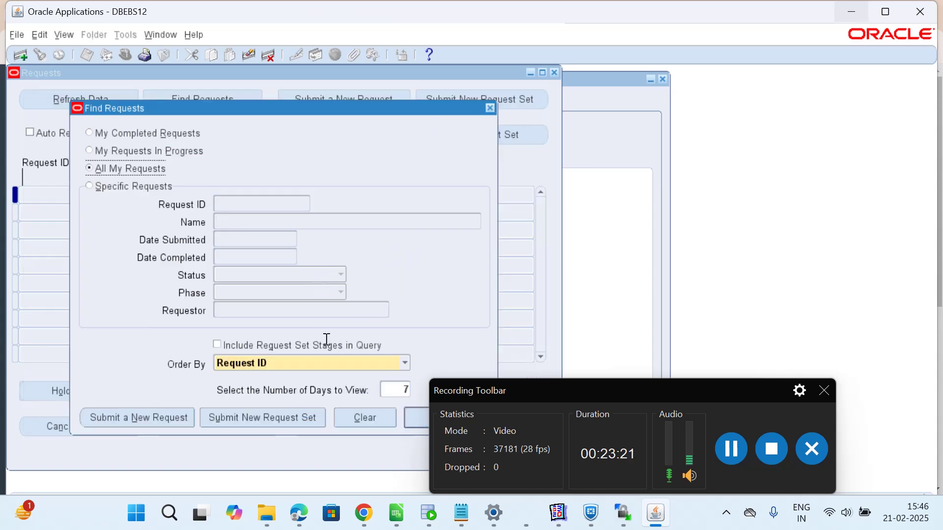
Find all my requests and refresh the list to check the XX_AR_DETAIL_IND_REPORT run.
{"action": "left_click_drag", "start_coordinate": [546, 391], "coordinate": [746, 394]}
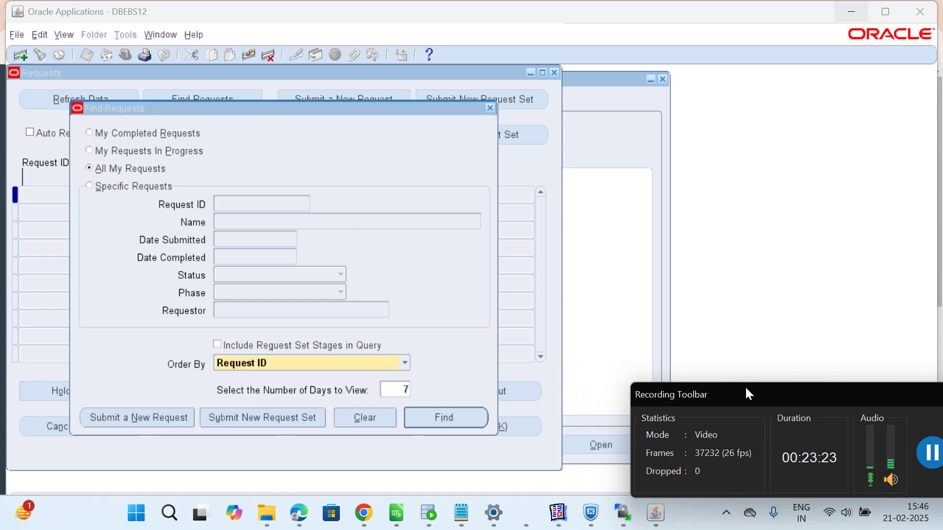
{"action": "left_click", "coordinate": [443, 417]}
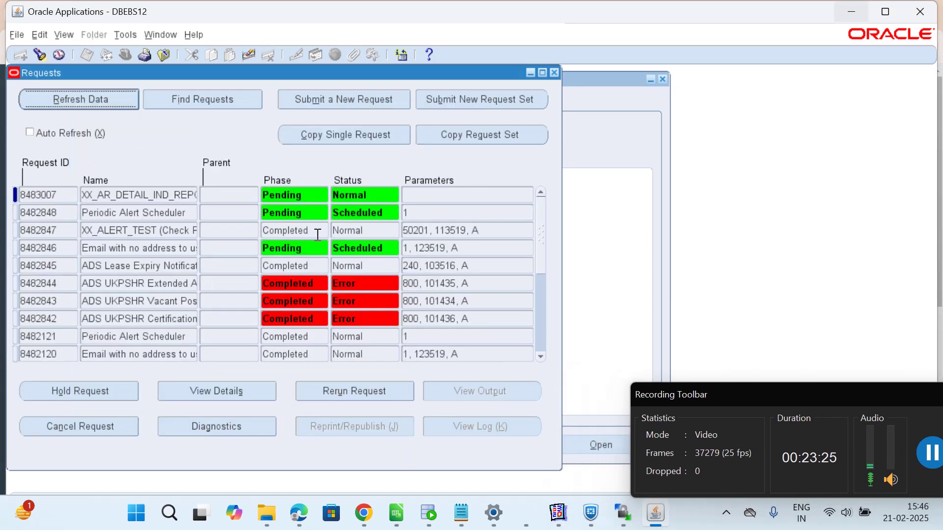
{"action": "left_click", "coordinate": [81, 98]}
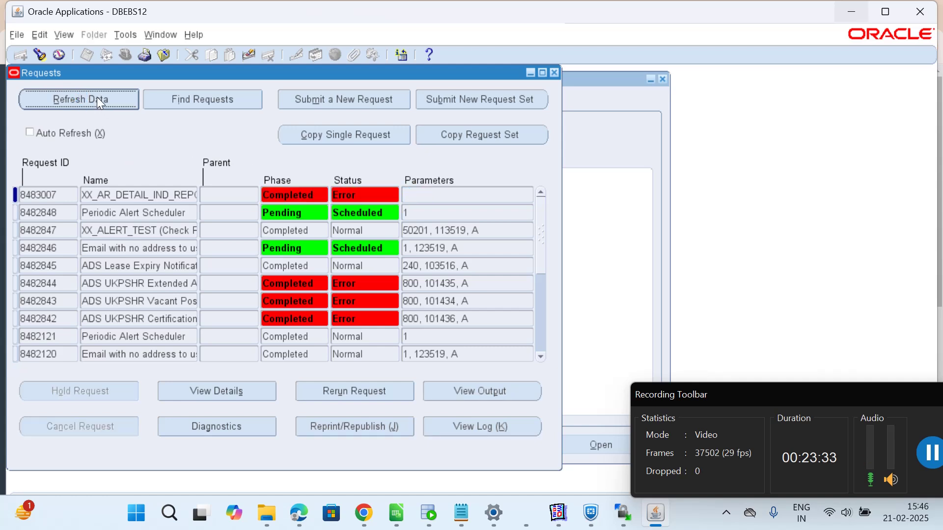
Try to view the request's output, then open its log and copy the report directory path ending in fnd/12.0.0/reports/US/.
{"action": "left_click", "coordinate": [490, 391]}
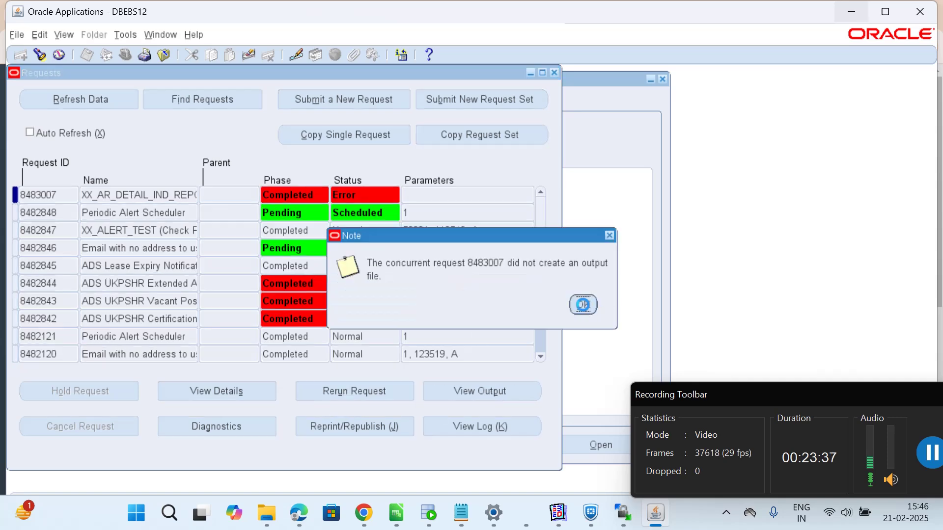
{"action": "left_click", "coordinate": [583, 304]}
{"action": "left_click", "coordinate": [475, 428]}
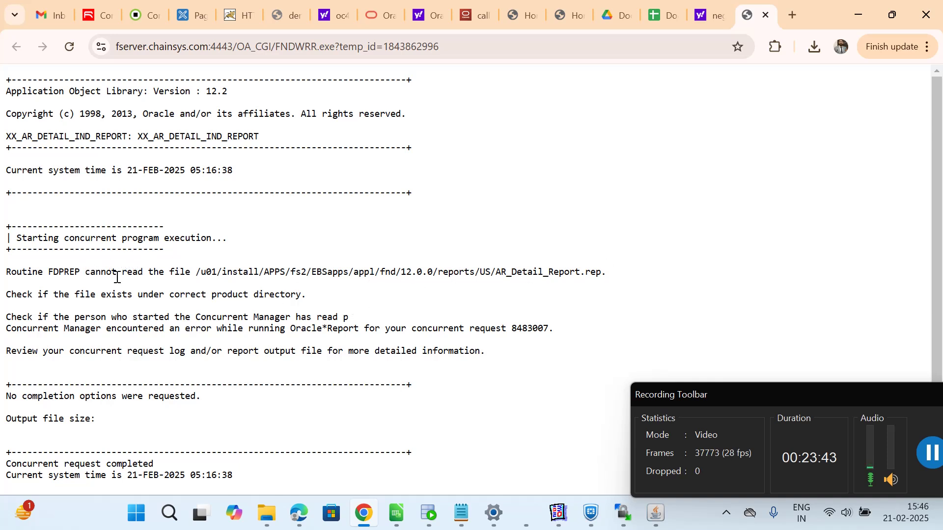
{"action": "left_click_drag", "start_coordinate": [194, 273], "coordinate": [498, 279]}
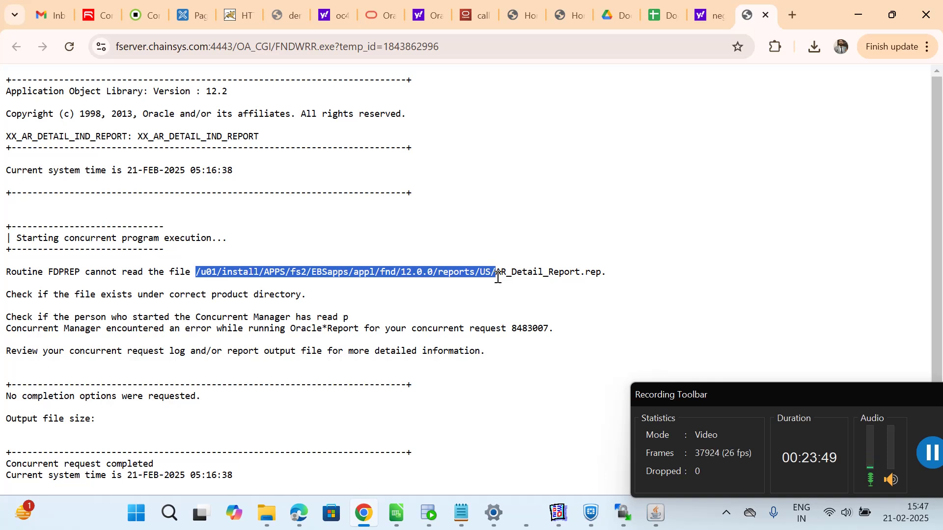
{"action": "left_click_drag", "start_coordinate": [498, 278], "coordinate": [493, 279]}
Switch to WinSCP, open the remote directory /u01/install/APPS/fs2/EBSapps/appl/fnd/12.0.0/reports/US/ and upload AR_Detail_Report.rdf from D:\Reports.
{"action": "left_click", "coordinate": [621, 513]}
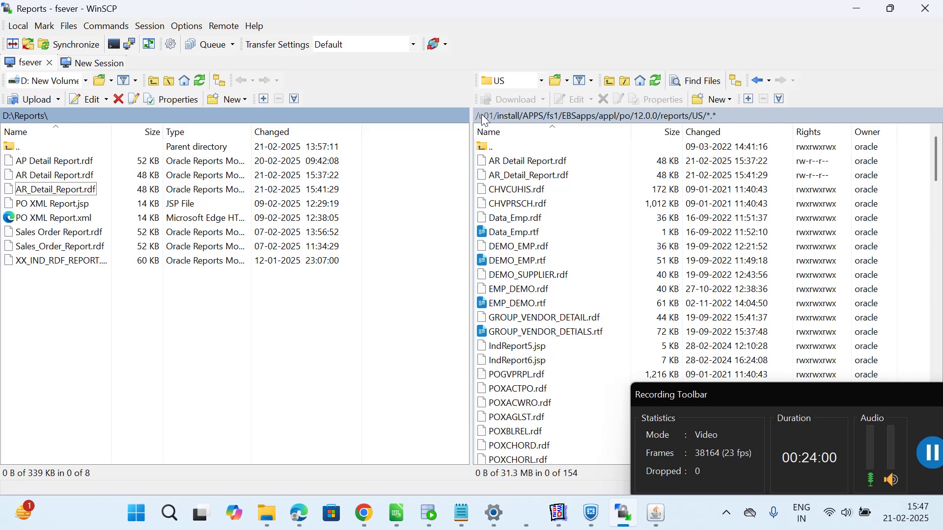
{"action": "left_click", "coordinate": [482, 115]}
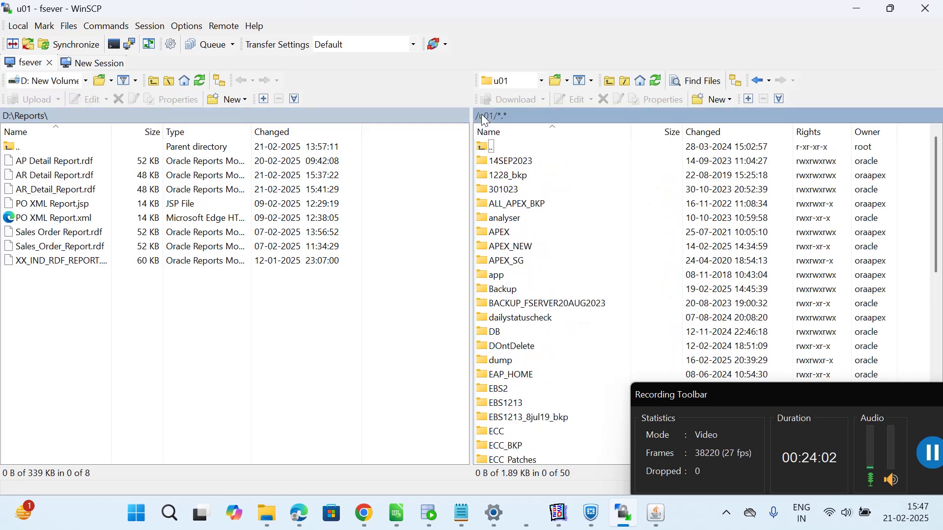
{"action": "double_click", "coordinate": [482, 114]}
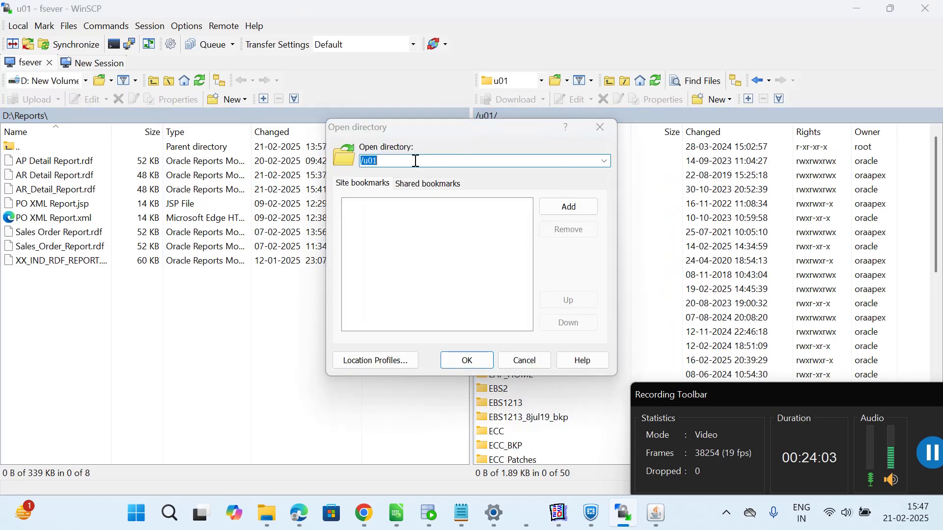
{"action": "left_click", "coordinate": [415, 161]}
{"action": "left_click_drag", "start_coordinate": [415, 161], "coordinate": [350, 162]}
{"action": "type", "text": "/u01/install/APPS/fs1/EBSapps/appl/fnd/12.0.0/reports/US/"}
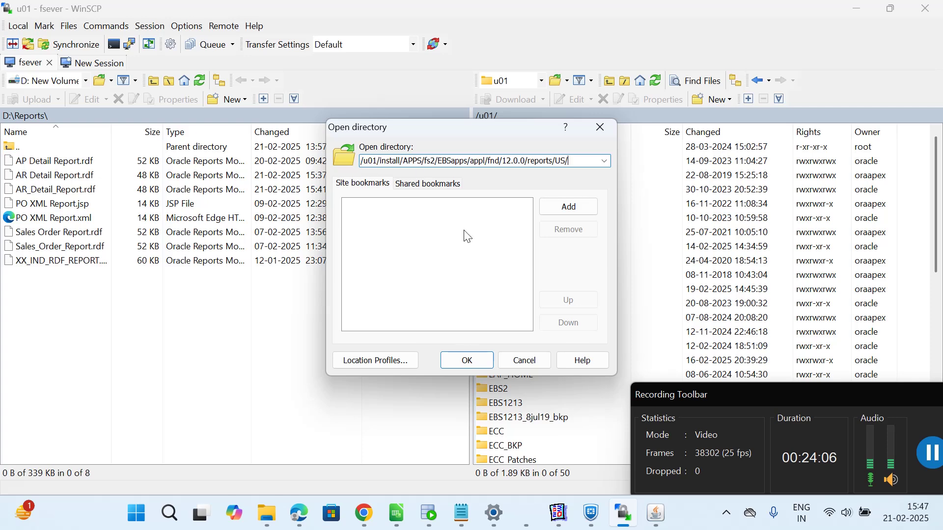
{"action": "left_click", "coordinate": [479, 357]}
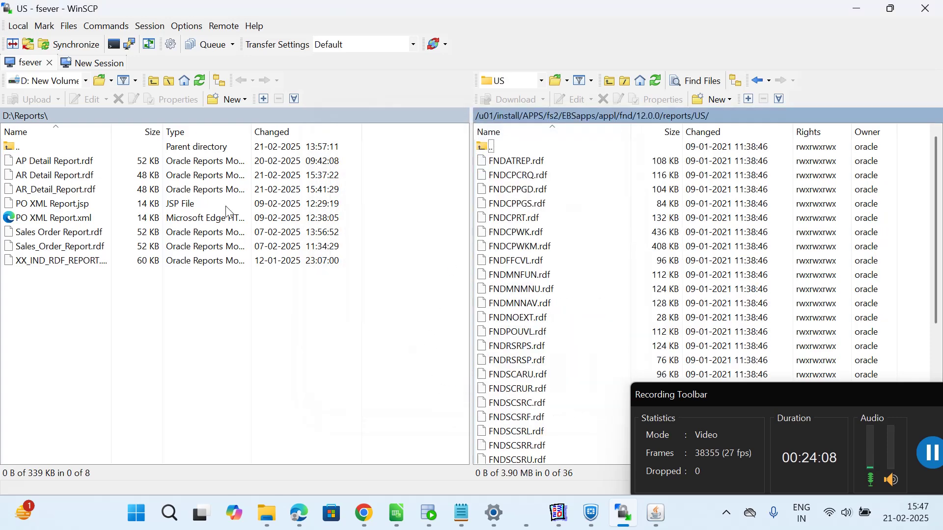
{"action": "left_click", "coordinate": [59, 191]}
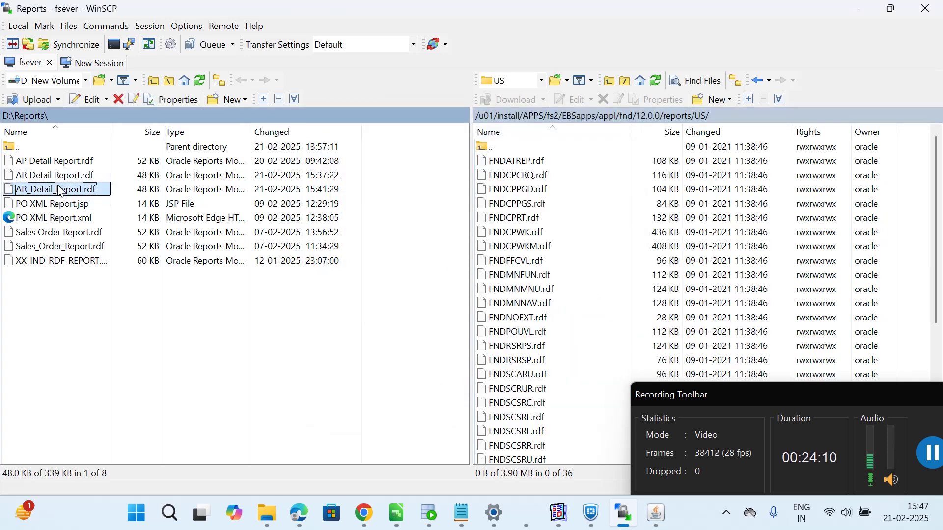
{"action": "left_click_drag", "start_coordinate": [58, 186], "coordinate": [671, 232]}
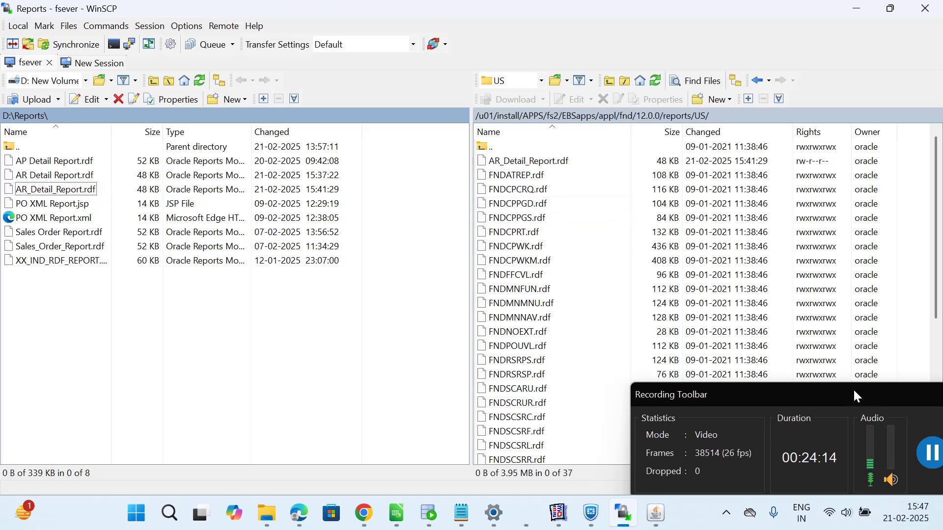
Switch to Oracle Applications and fill a new request by copying the previous XX_AR_DETAIL_IND_REPORT request from the last 7 days.
{"action": "left_click_drag", "start_coordinate": [853, 389], "coordinate": [711, 304]}
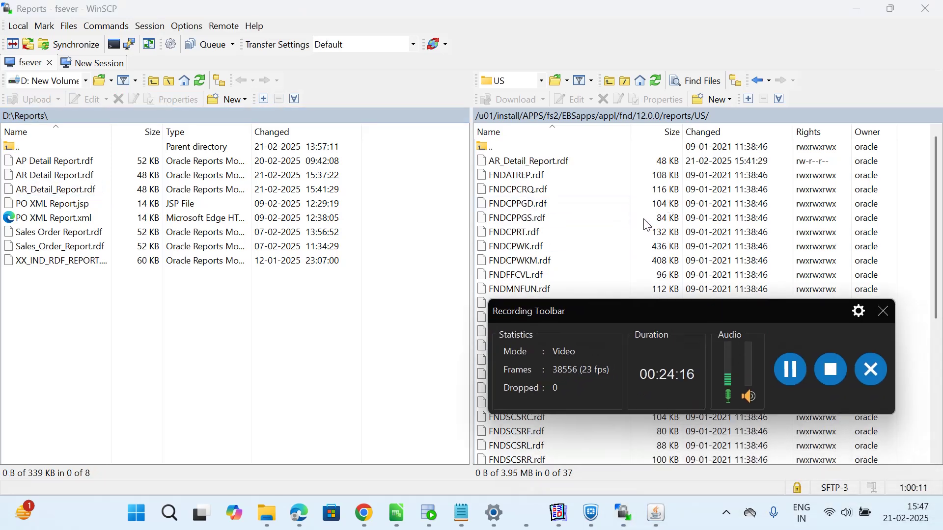
{"action": "left_click", "coordinate": [655, 513]}
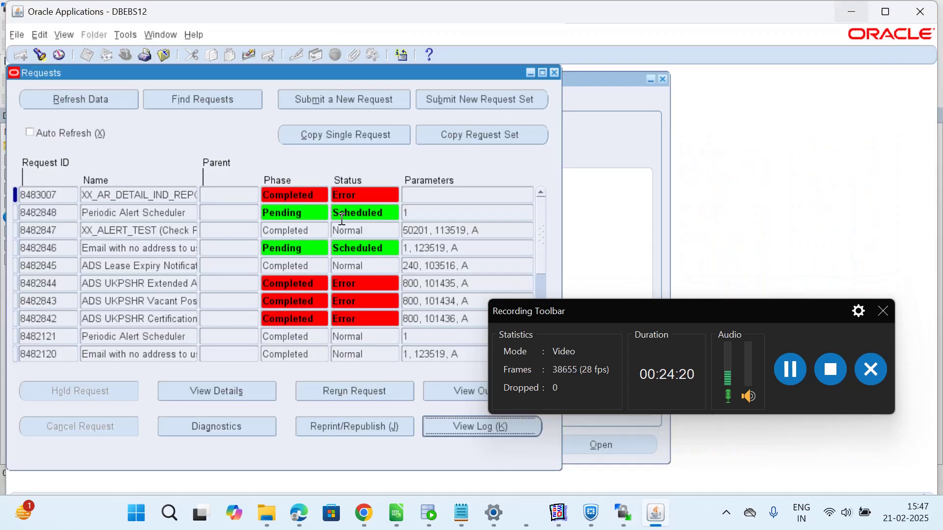
{"action": "left_click", "coordinate": [344, 100]}
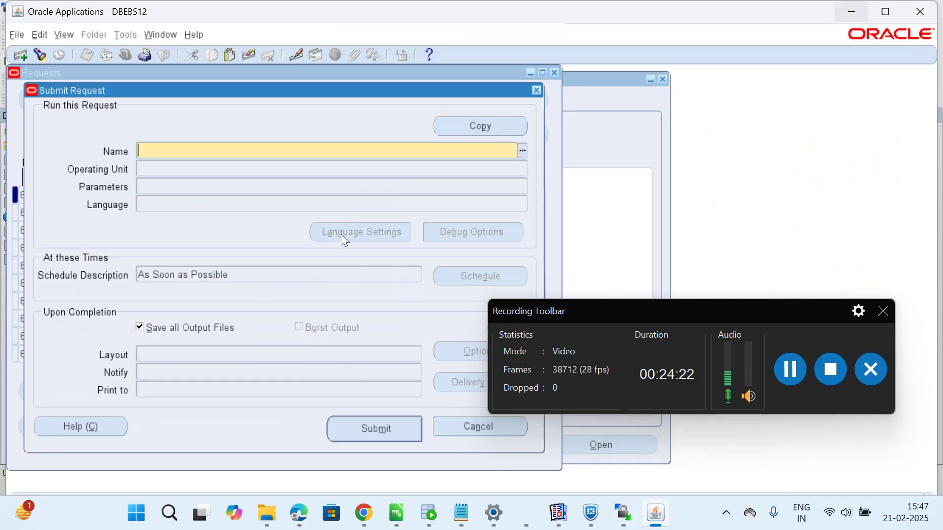
{"action": "left_click", "coordinate": [481, 123]}
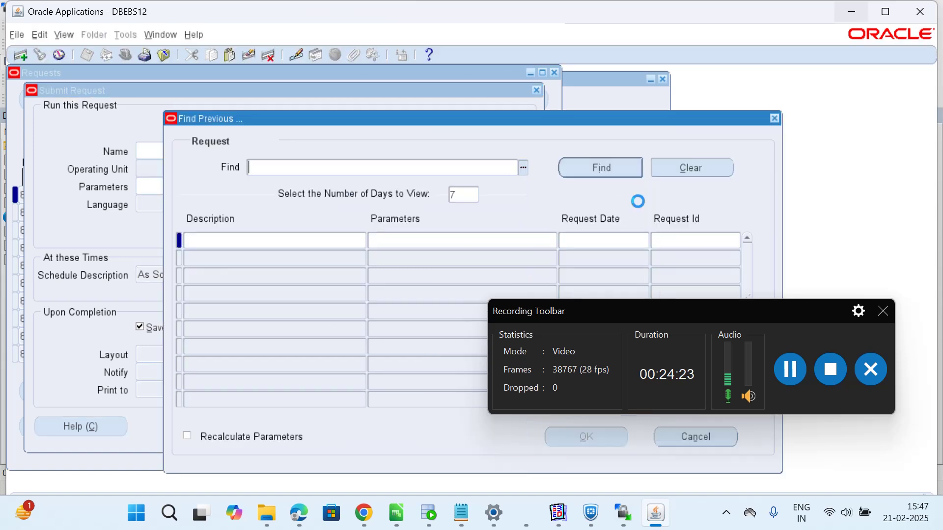
{"action": "left_click", "coordinate": [603, 168]}
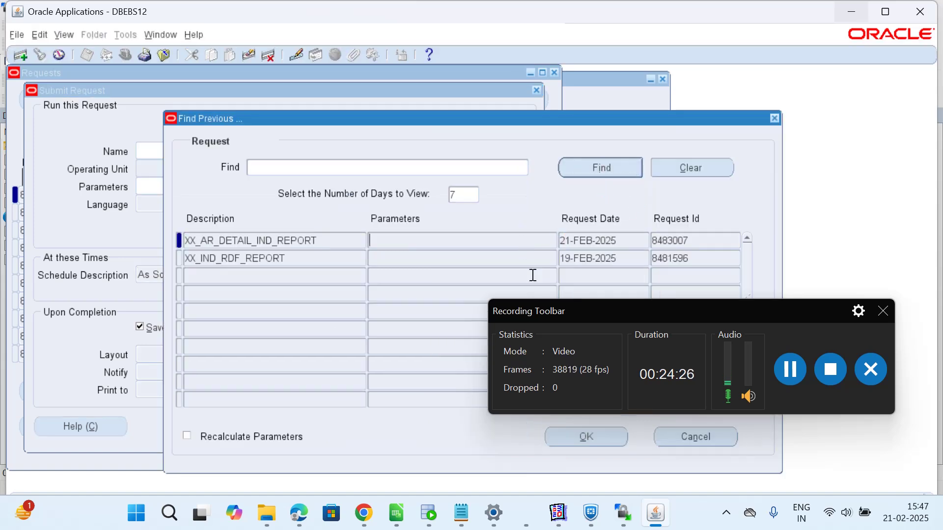
{"action": "left_click", "coordinate": [575, 439]}
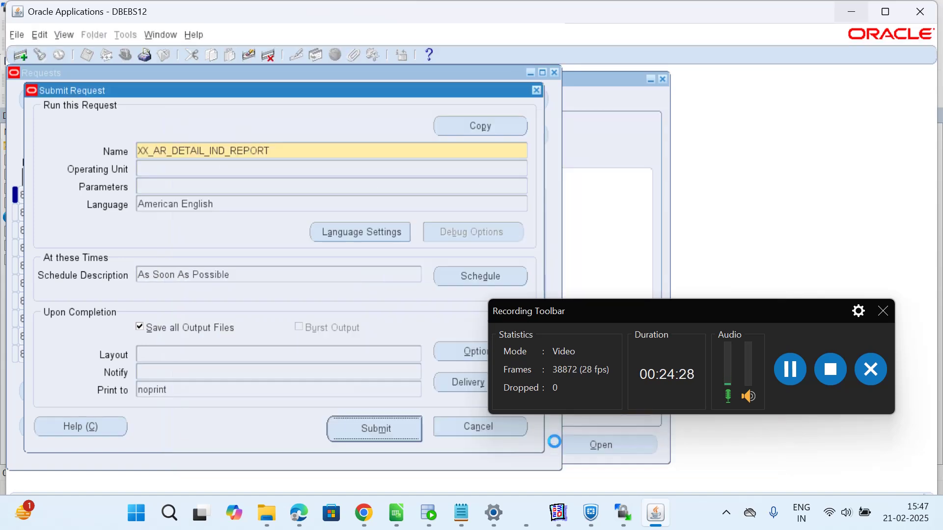
Submit the copied XX_AR_DETAIL_IND_REPORT request and decline submitting another one.
{"action": "left_click", "coordinate": [353, 426]}
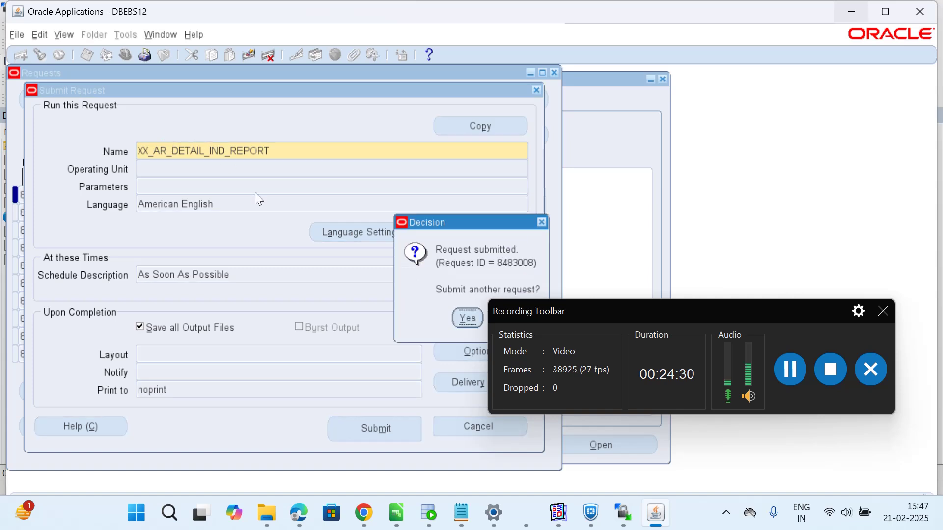
{"action": "left_click_drag", "start_coordinate": [567, 314], "coordinate": [631, 314]}
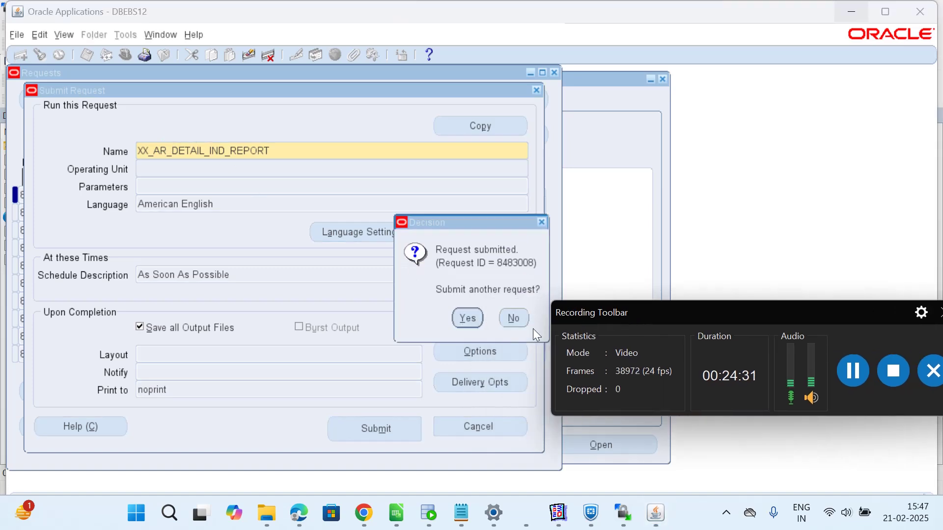
{"action": "left_click", "coordinate": [511, 319]}
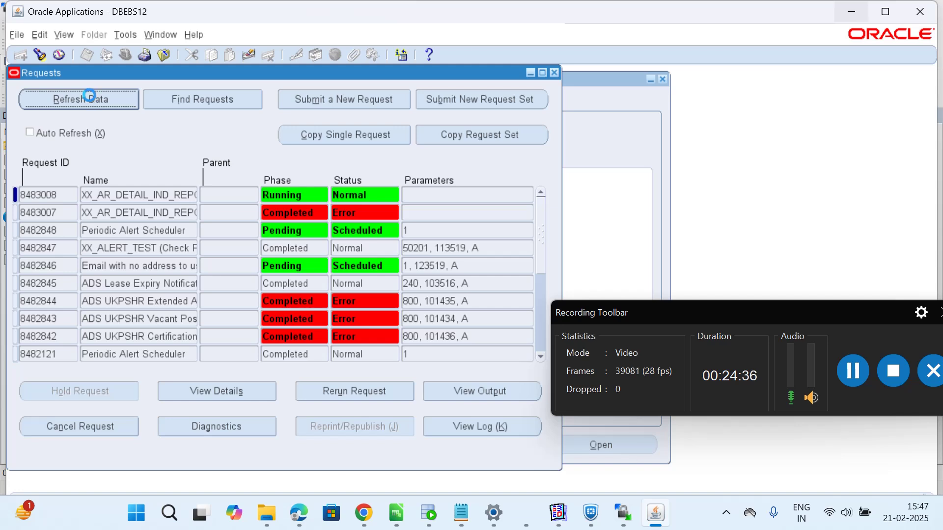
Refresh the request list, open the newest XX_AR_DETAIL_IND_REPORT run's output and examine its invoice, customer, currency, amount and balance columns.
{"action": "left_click", "coordinate": [88, 95]}
{"action": "left_click", "coordinate": [476, 389]}
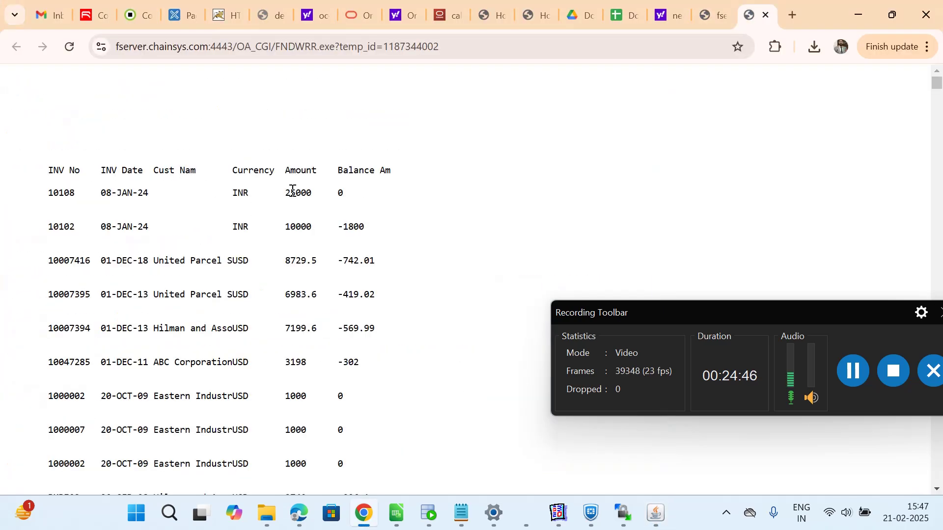
{"action": "scroll", "coordinate": [382, 289], "scroll_direction": "down", "scroll_amount": 7}
{"action": "scroll", "coordinate": [382, 290], "scroll_direction": "down", "scroll_amount": 3}
{"action": "scroll", "coordinate": [381, 266], "scroll_direction": "up", "scroll_amount": 12}
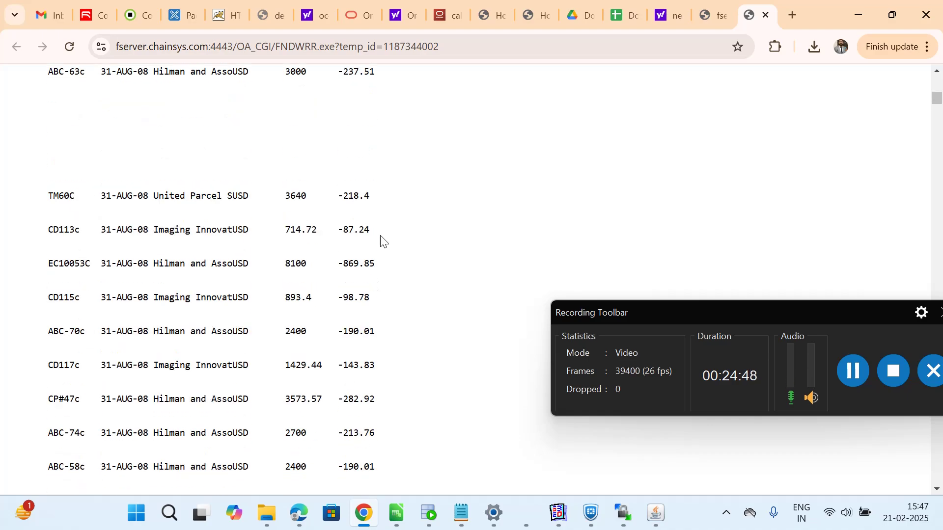
{"action": "scroll", "coordinate": [377, 225], "scroll_direction": "down", "scroll_amount": 10}
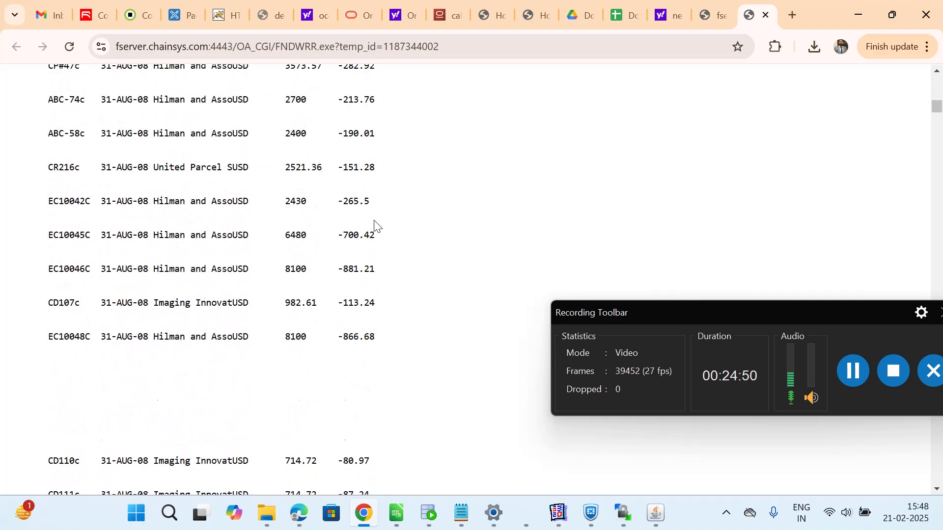
{"action": "scroll", "coordinate": [381, 226], "scroll_direction": "up", "scroll_amount": 15}
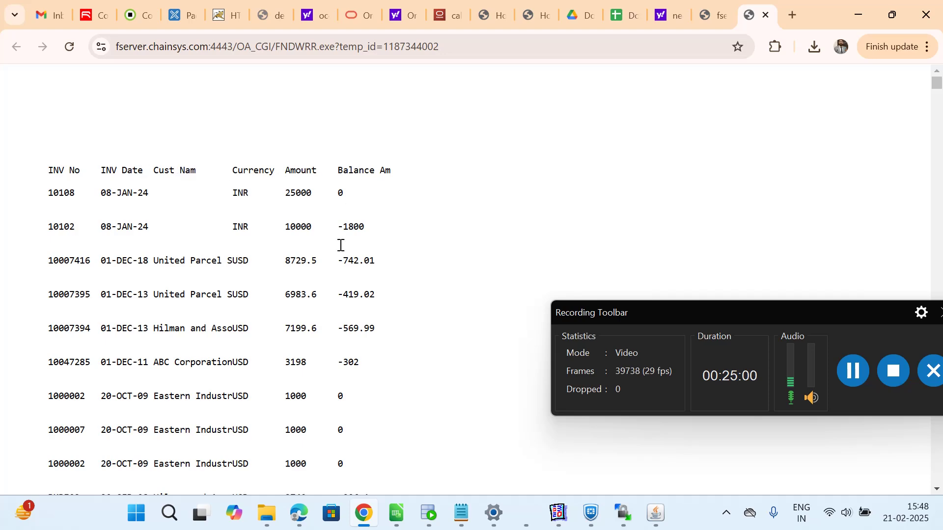
{"action": "scroll", "coordinate": [381, 263], "scroll_direction": "down", "scroll_amount": 10}
{"action": "scroll", "coordinate": [382, 260], "scroll_direction": "up", "scroll_amount": 10}
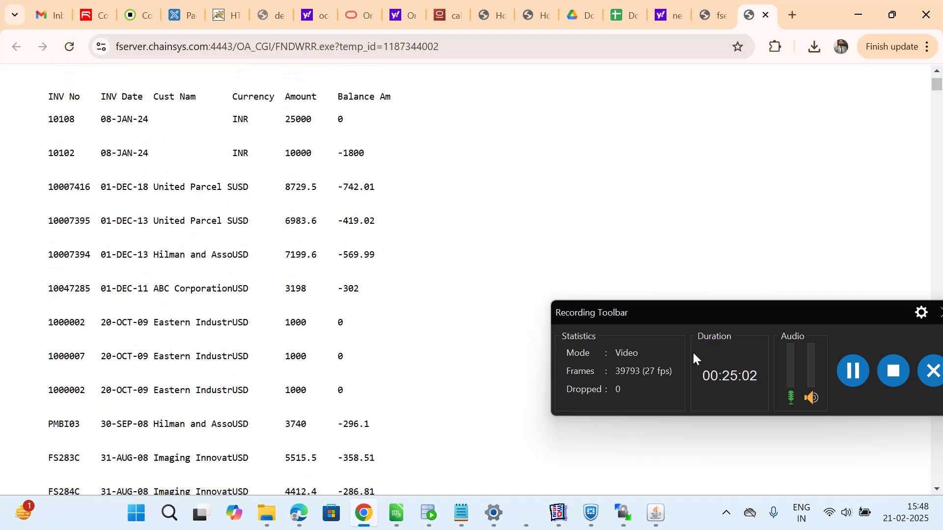
{"action": "left_click_drag", "start_coordinate": [703, 309], "coordinate": [629, 222]}
{"action": "scroll", "coordinate": [225, 217], "scroll_direction": "up", "scroll_amount": 2}
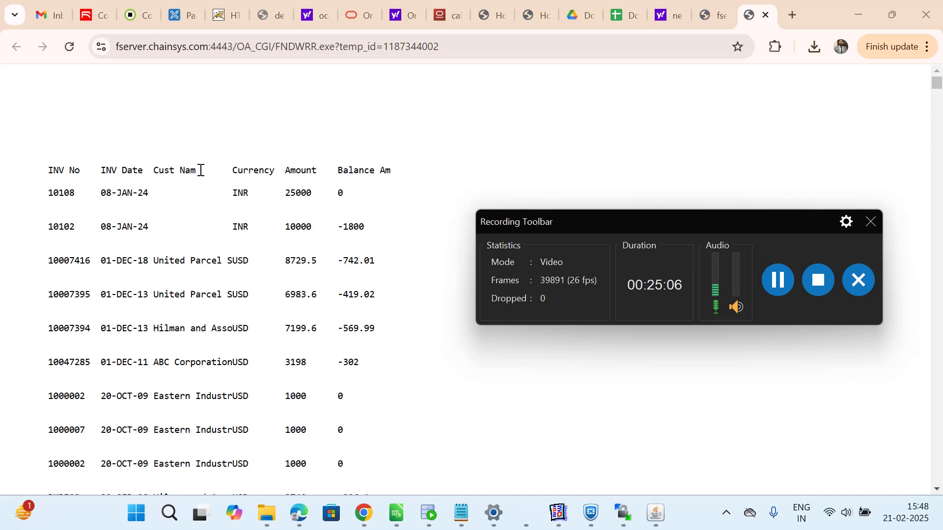
{"action": "left_click_drag", "start_coordinate": [636, 228], "coordinate": [635, 194]}
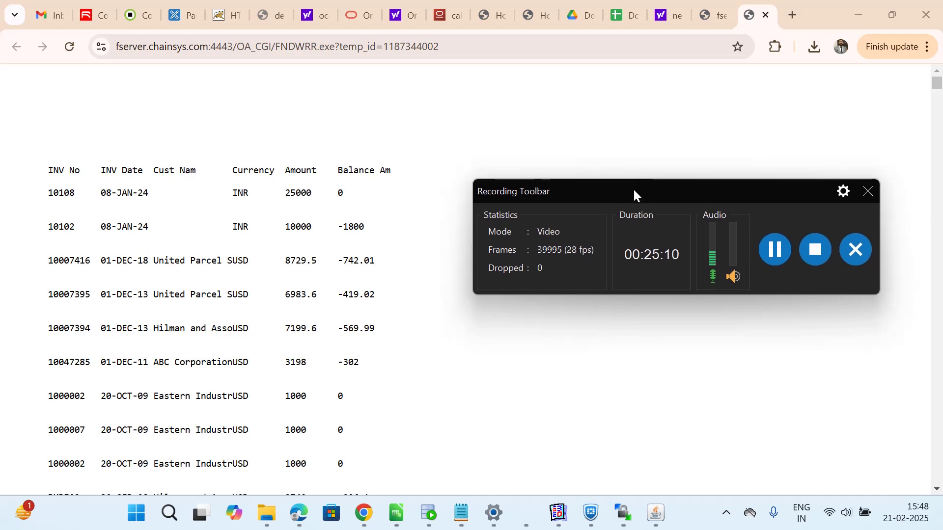